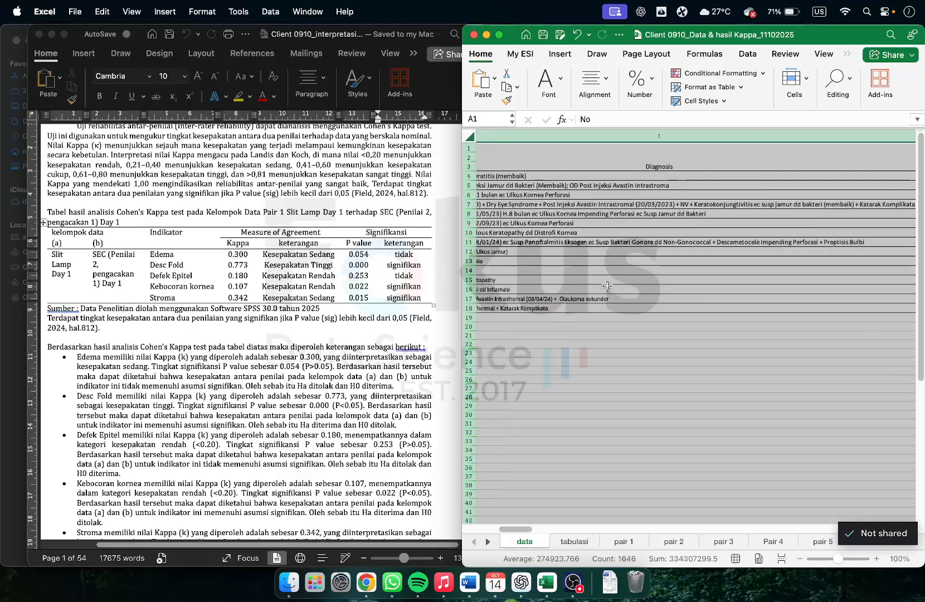
Step: Check row 7 of the SEC (Penilai 1, pengacakan 1) Day 1 block on the data sheet for missing scores, from Edema to Stroma
scroll(607, 286, right, 8)
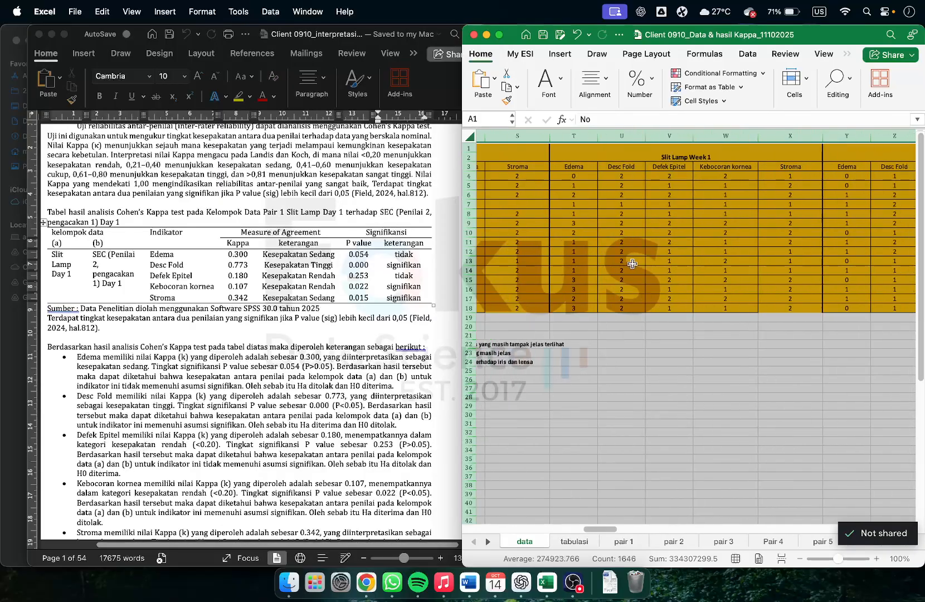
scroll(633, 265, right, 4)
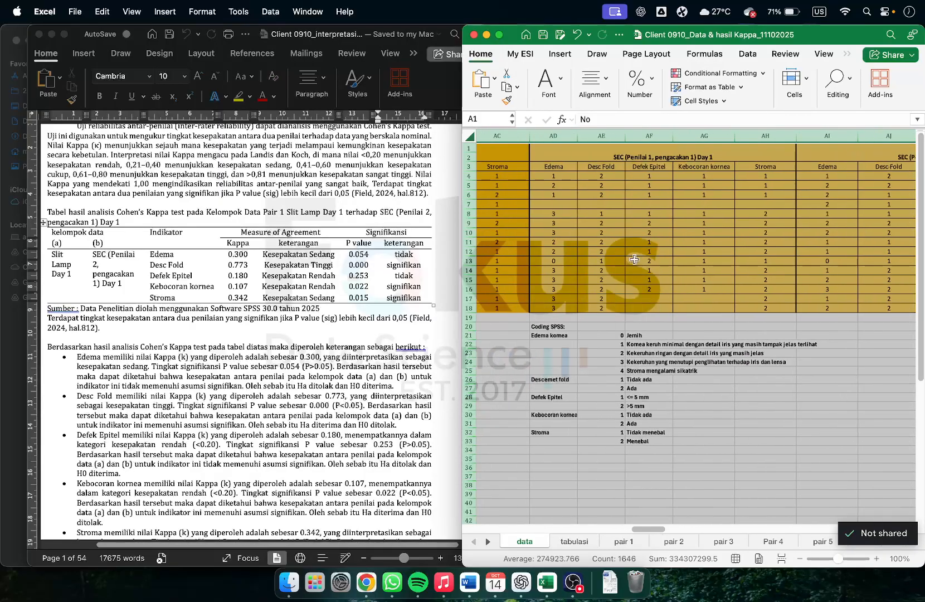
click(569, 204)
click(602, 204)
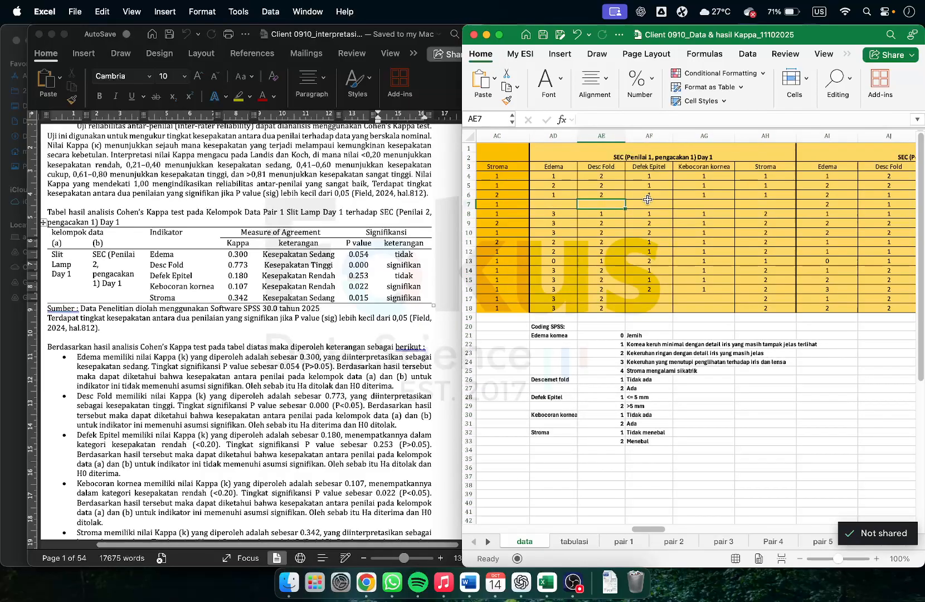
click(647, 201)
click(718, 205)
click(779, 203)
Step: Check the Defek Epitel and Kebocoran kornea cells in rows 17 and 18 of the SEC (Penilai 1, pengacakan 1) Day 1 block
click(656, 300)
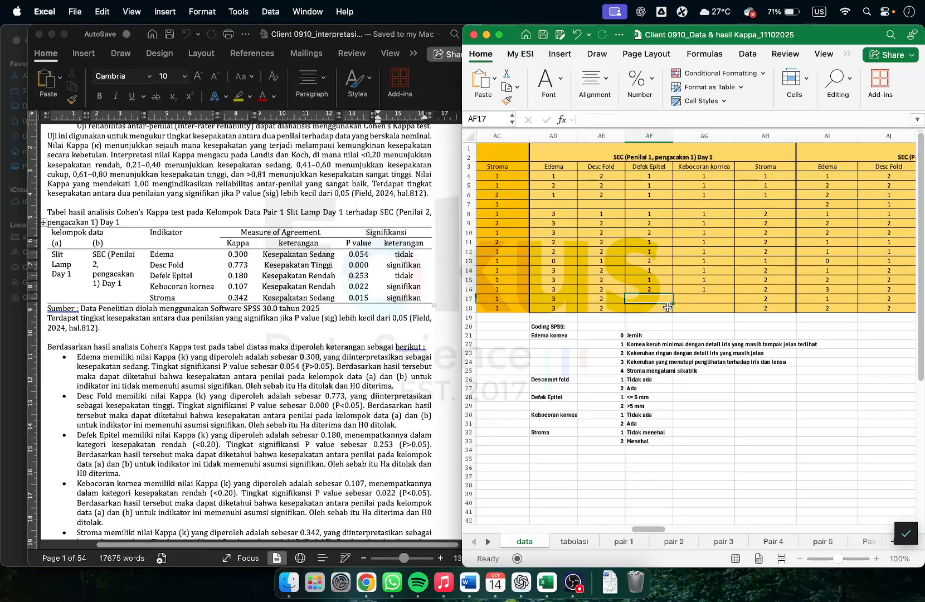
click(660, 307)
click(719, 306)
scroll(721, 307, right, 3)
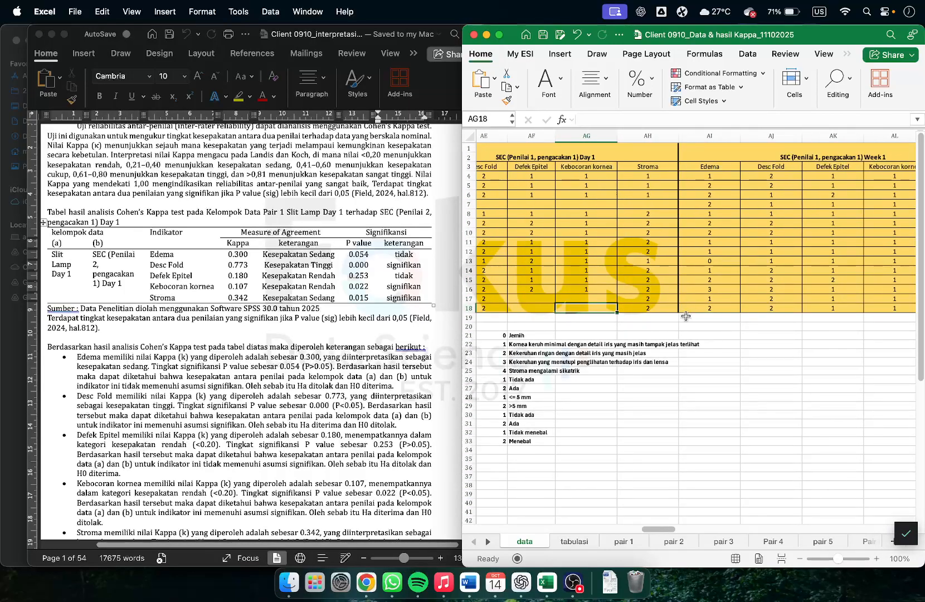
click(611, 298)
click(604, 308)
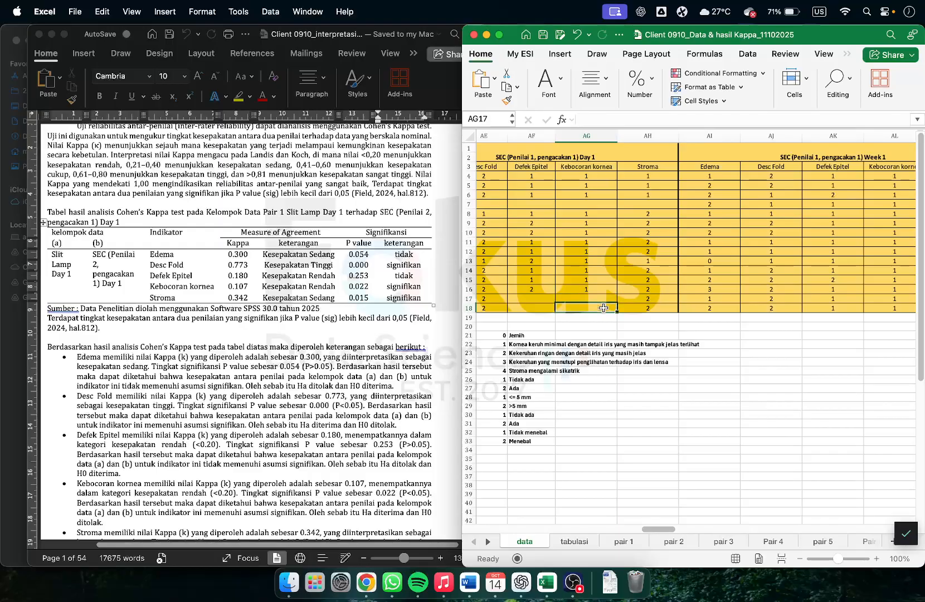
click(543, 308)
click(541, 298)
click(582, 300)
scroll(592, 228, left, 5)
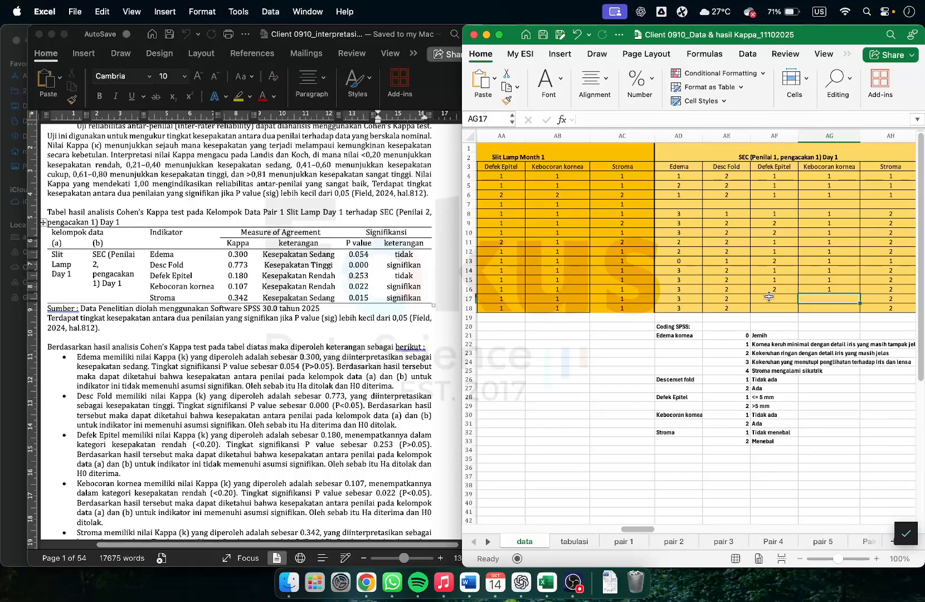
click(769, 297)
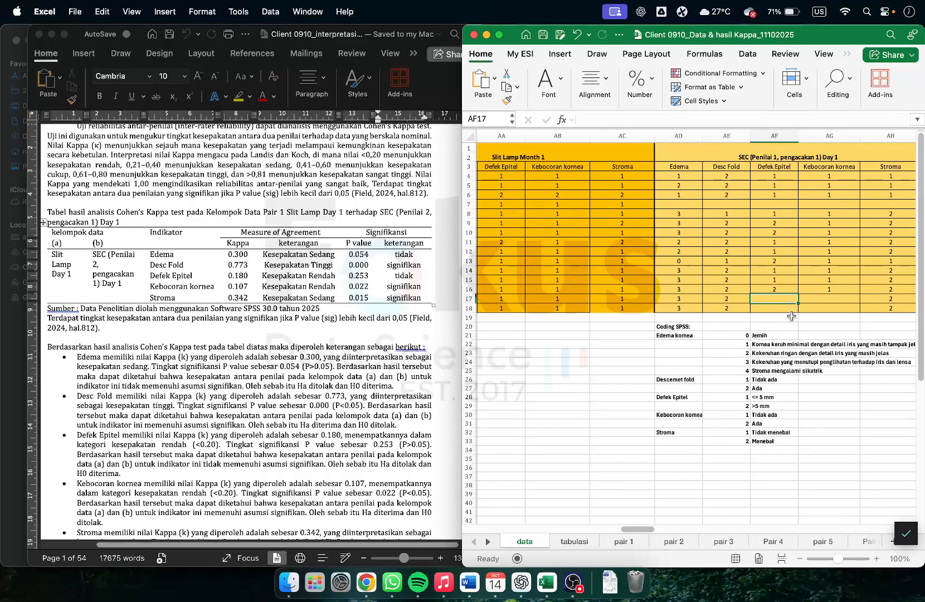
click(840, 301)
click(837, 311)
Step: Inspect the row 4 Defek Epitel cell of SEC (Penilai 2, pengacakan 1) Day 1 and look over the remaining SEC blocks
scroll(829, 312, right, 10)
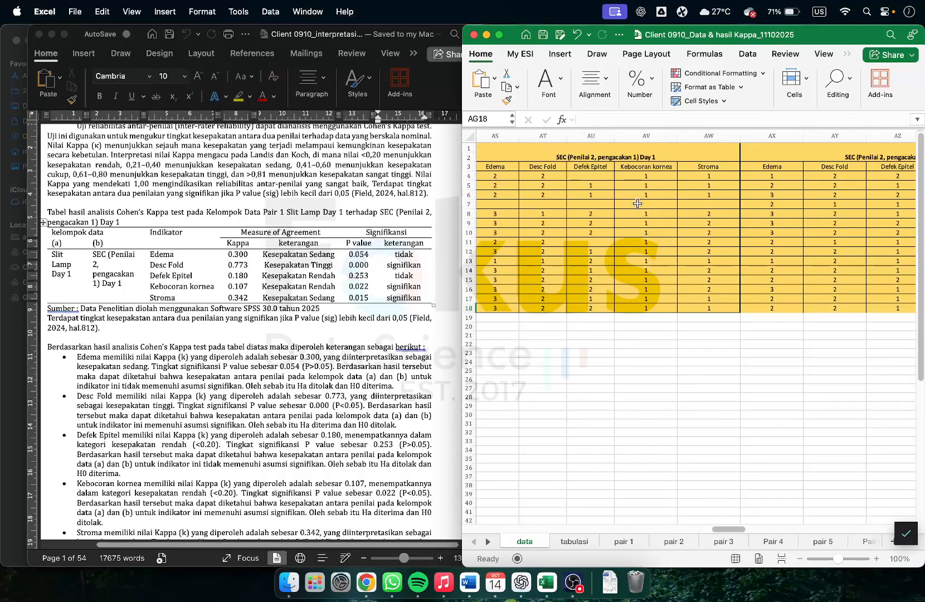
click(601, 175)
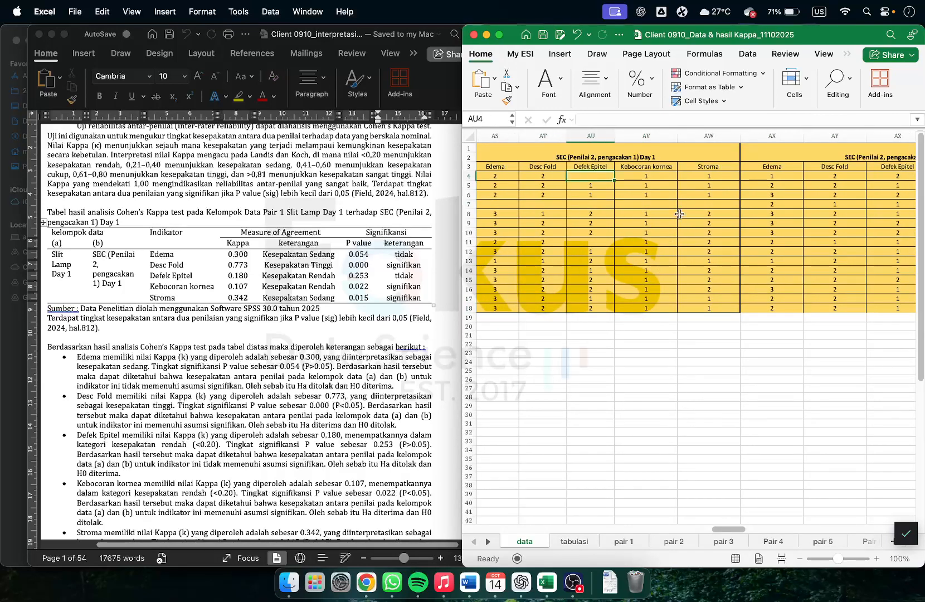
scroll(719, 220, right, 10)
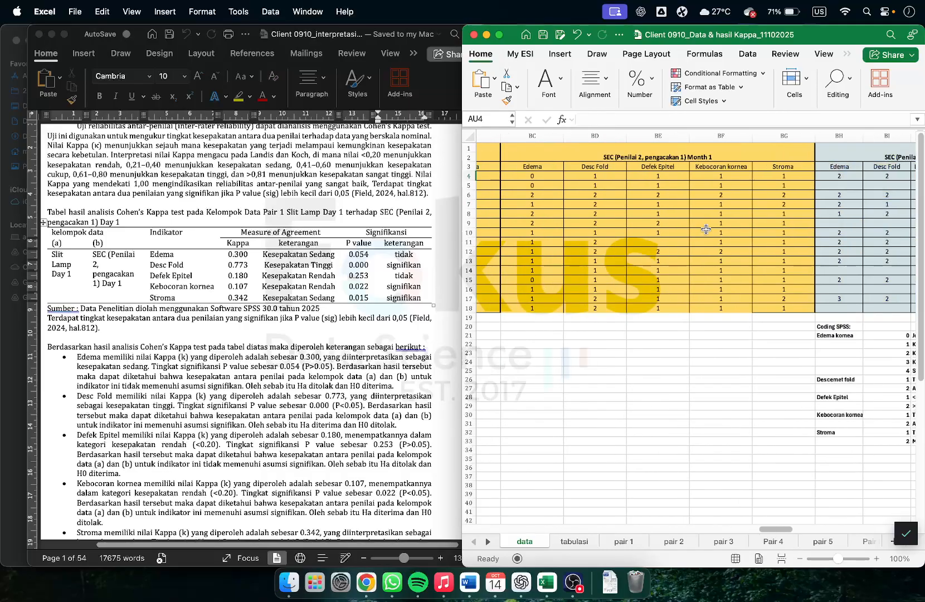
scroll(712, 225, right, 12)
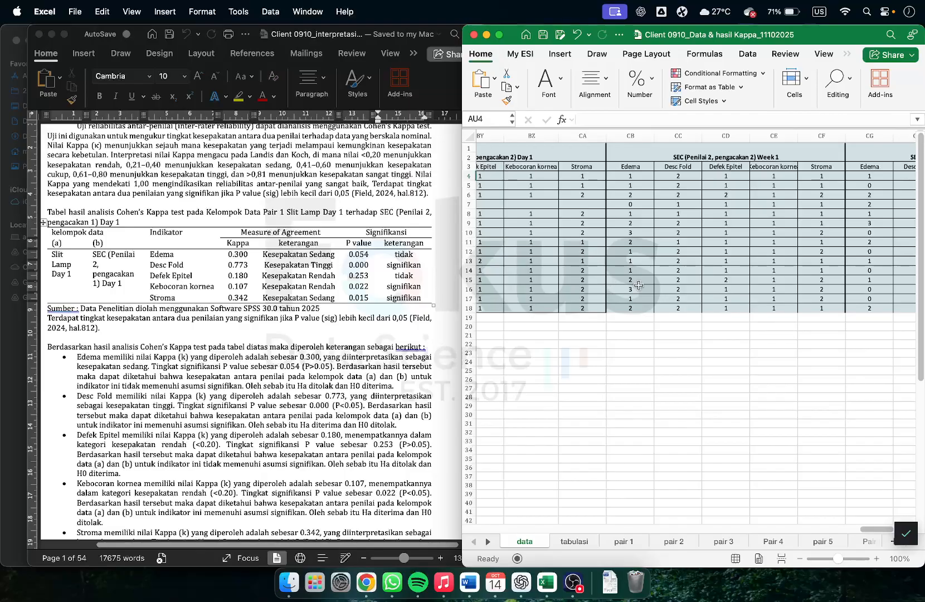
scroll(636, 285, left, 20)
scroll(636, 286, left, 5)
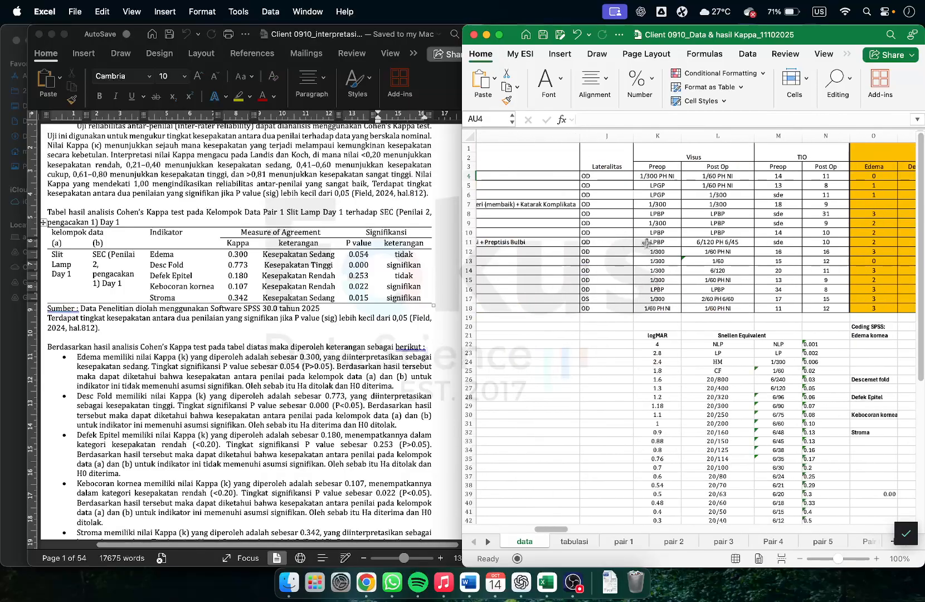
Step: Open the tabulasi sheet and review its coded scores from Slit Lamp Day 1 through all the SEC groups
click(576, 542)
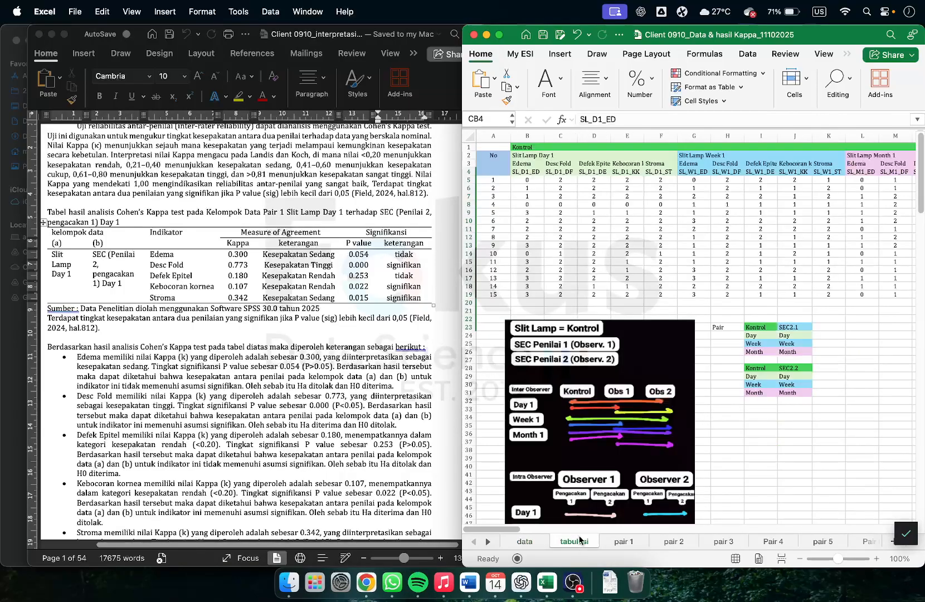
click(654, 229)
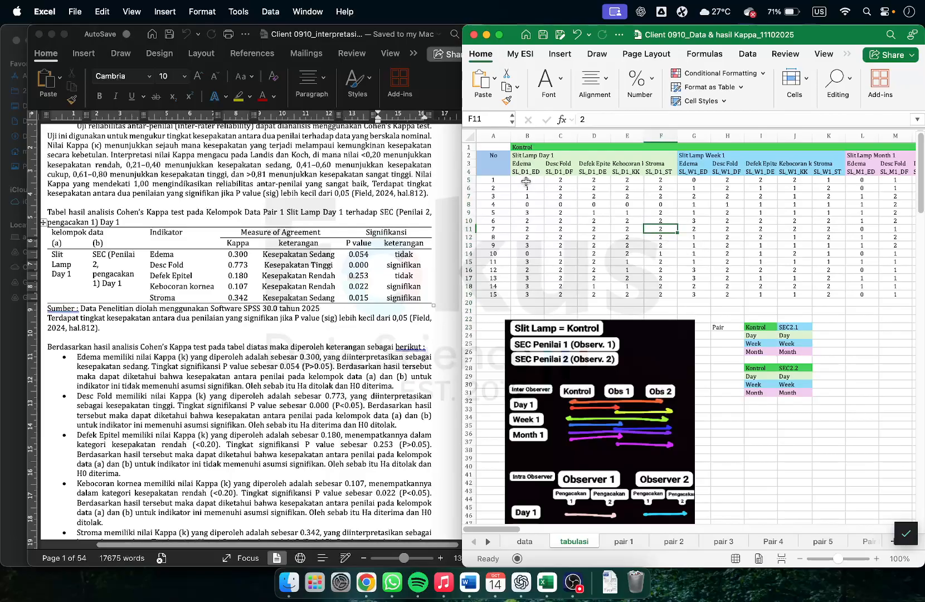
scroll(554, 212, right, 2)
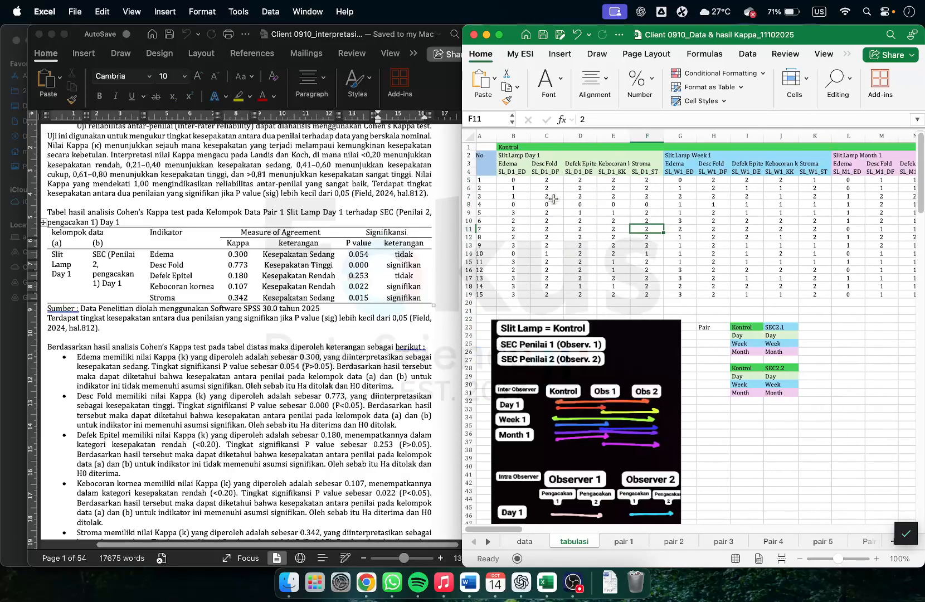
click(562, 176)
scroll(691, 195, right, 20)
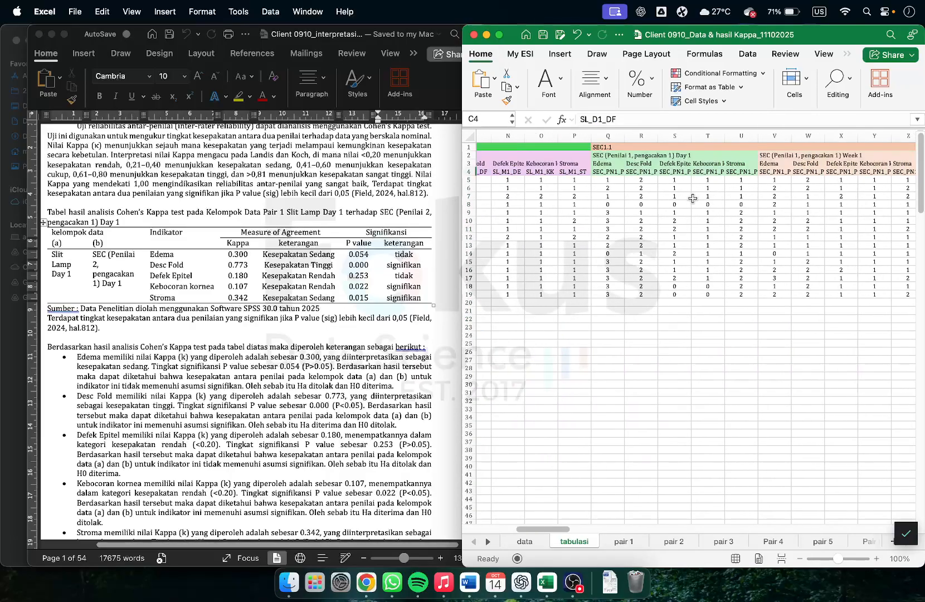
scroll(692, 198, right, 20)
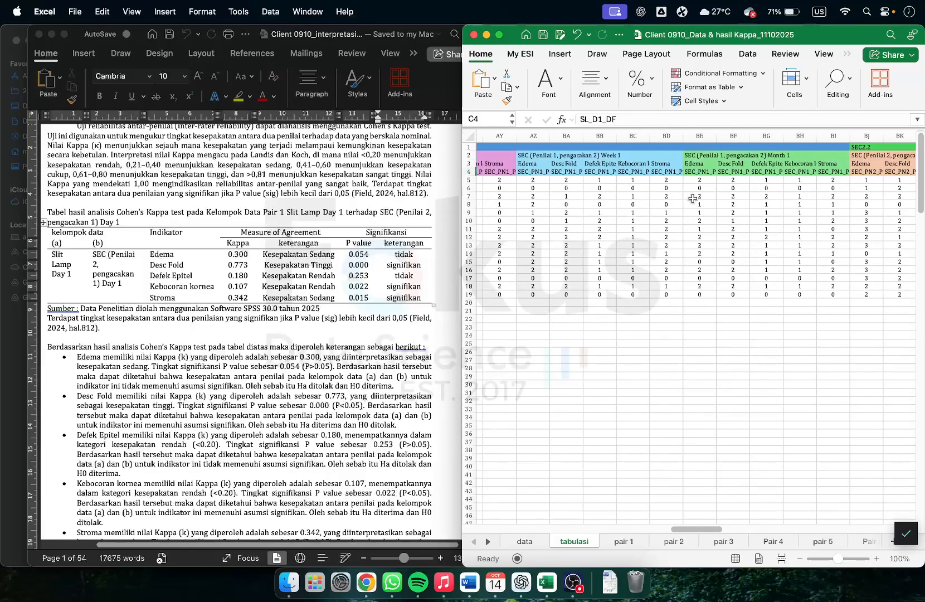
scroll(693, 199, right, 15)
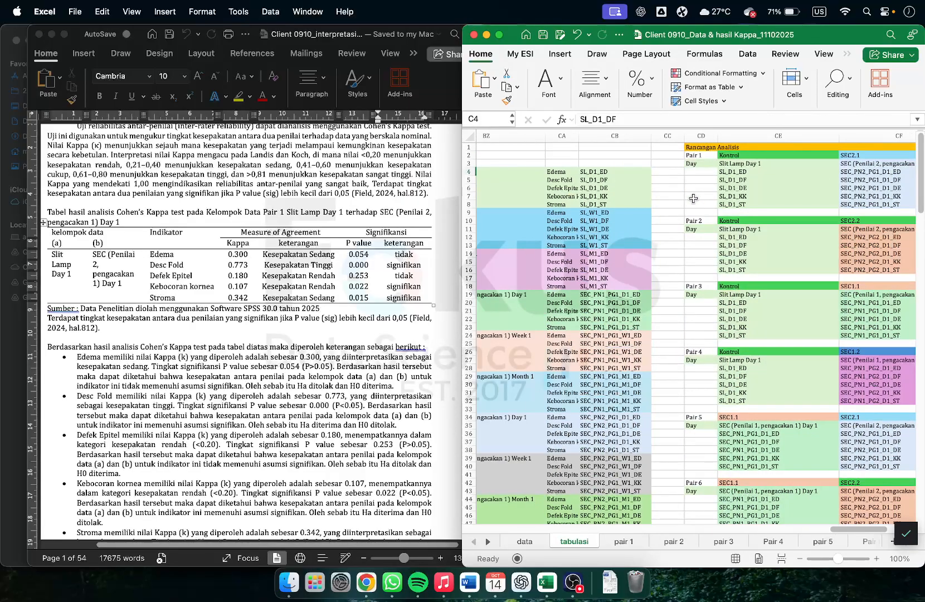
Step: Review the Rancangan Analisis list of comparison pairs from Pair 1 through Pair 28
click(700, 189)
click(708, 157)
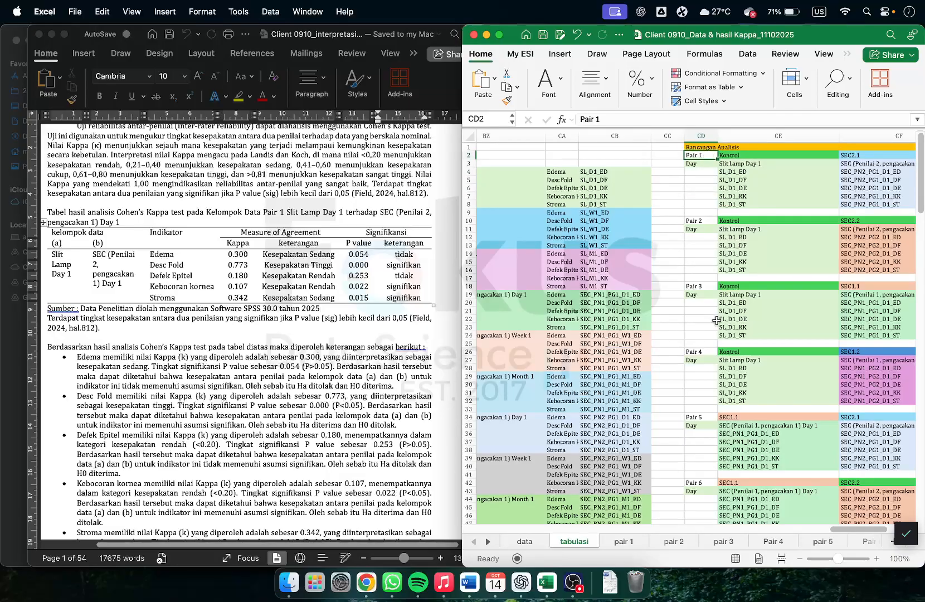
scroll(713, 320, right, 5)
scroll(701, 318, down, 20)
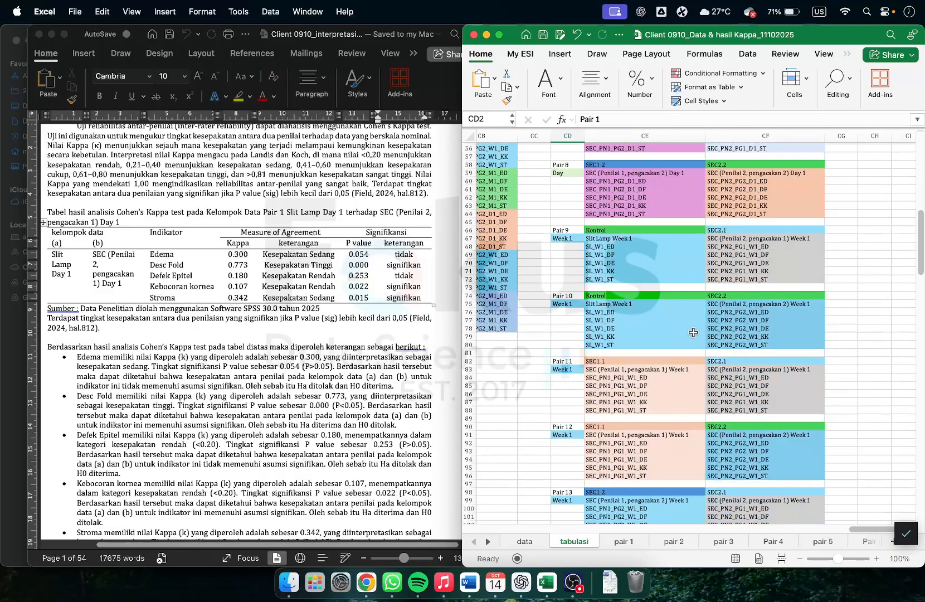
scroll(687, 346, down, 9)
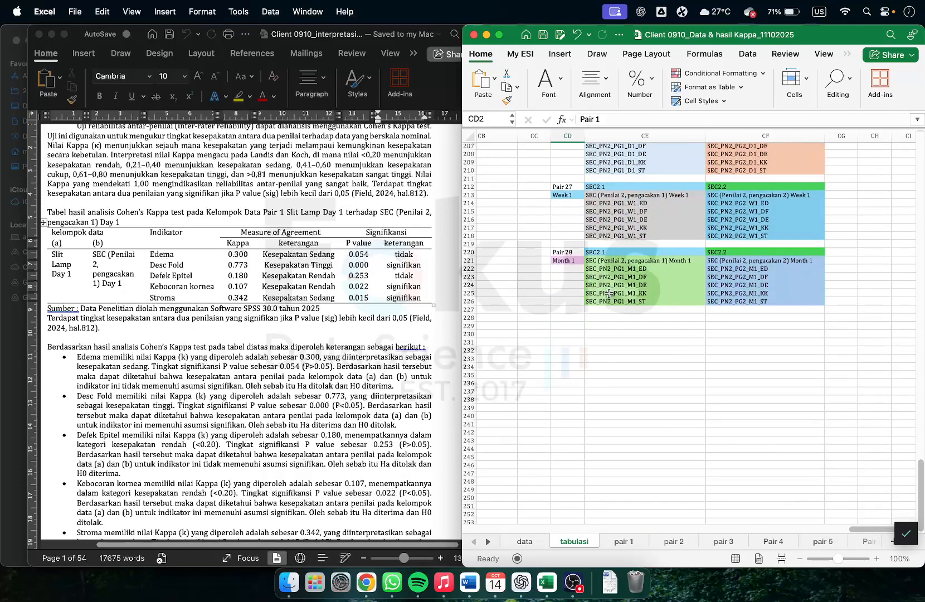
click(571, 253)
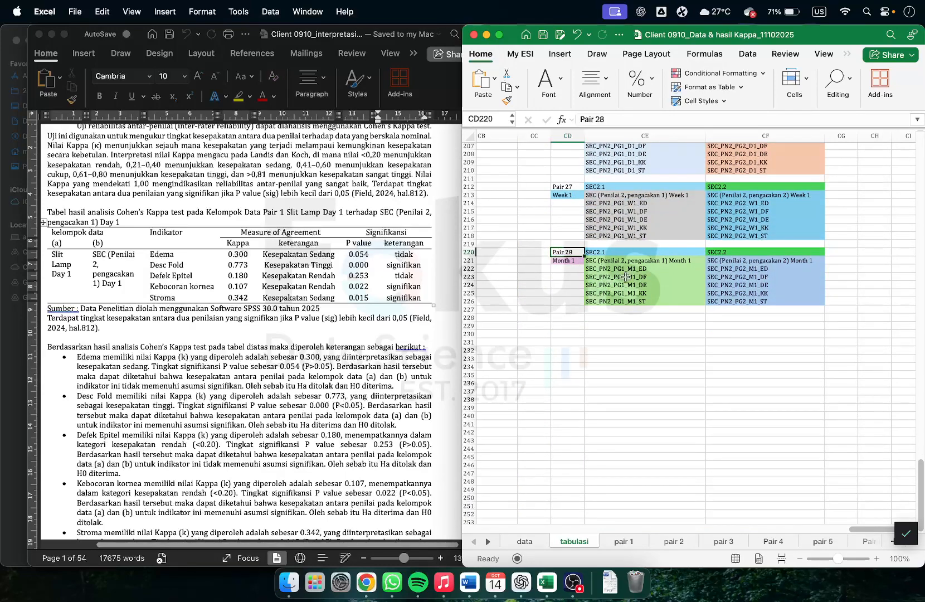
scroll(625, 277, up, 20)
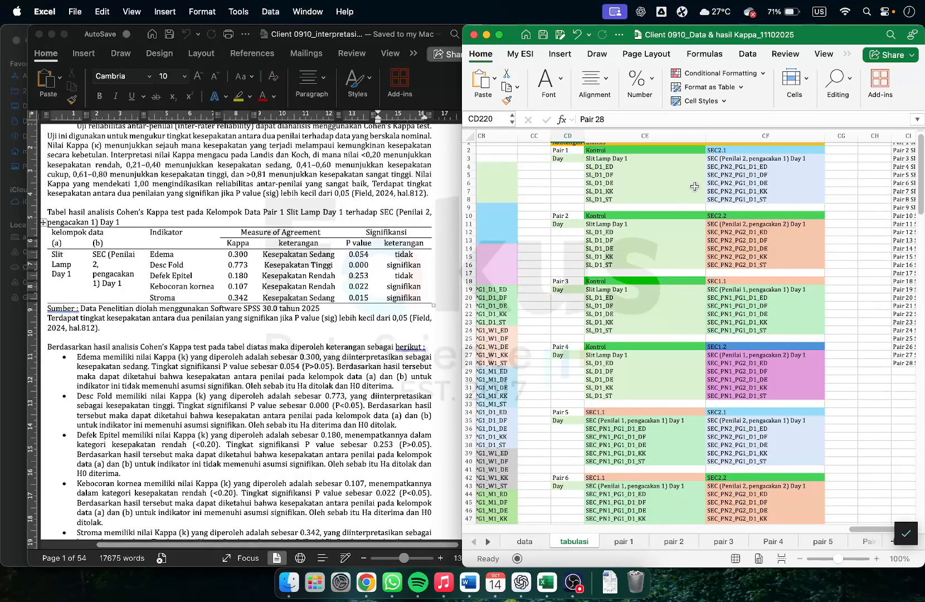
Step: Examine how Pair 1 matches the Slit Lamp variable SL_D1_ED with the SEC variable SEC_PN2_PG1_D1_ED
click(579, 151)
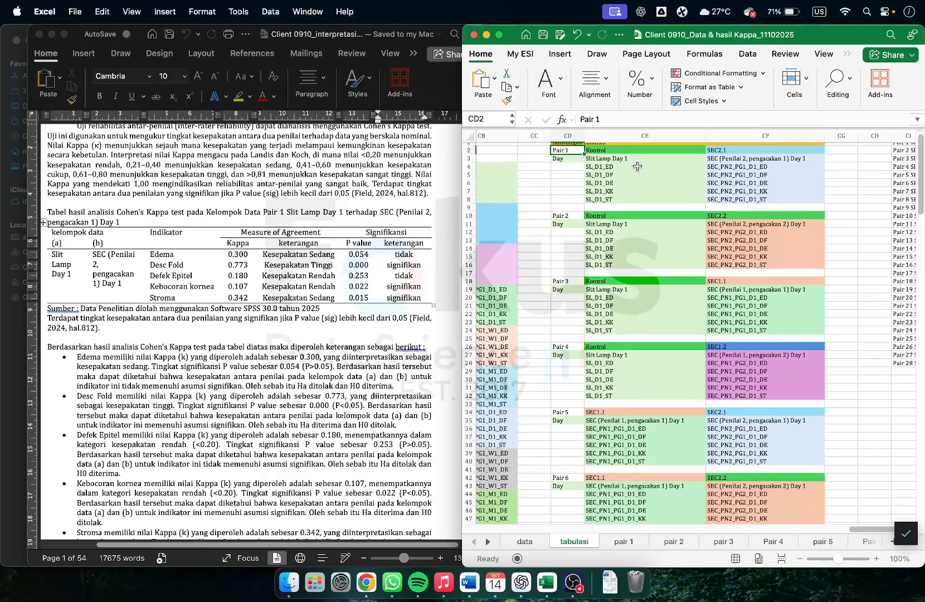
click(639, 161)
click(677, 169)
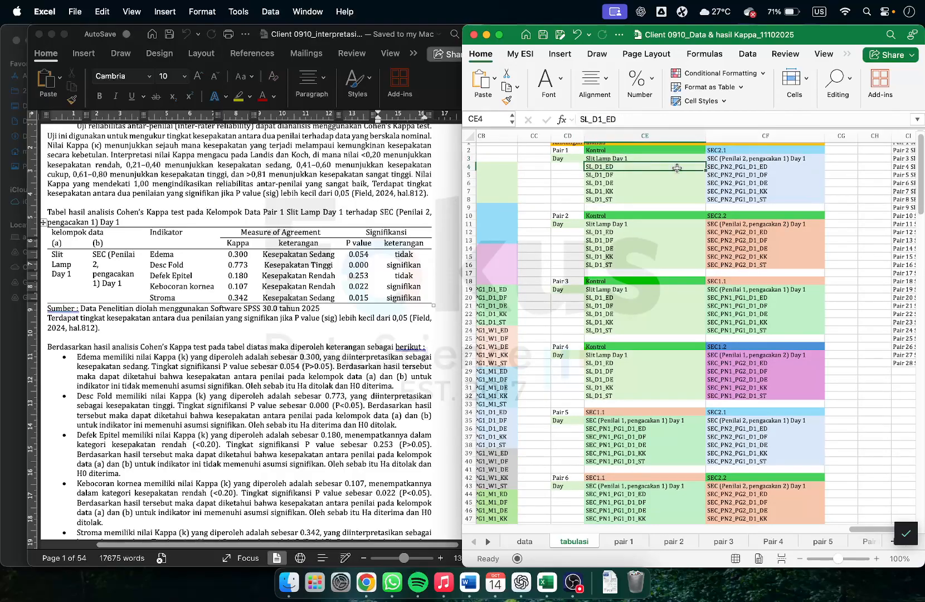
click(730, 166)
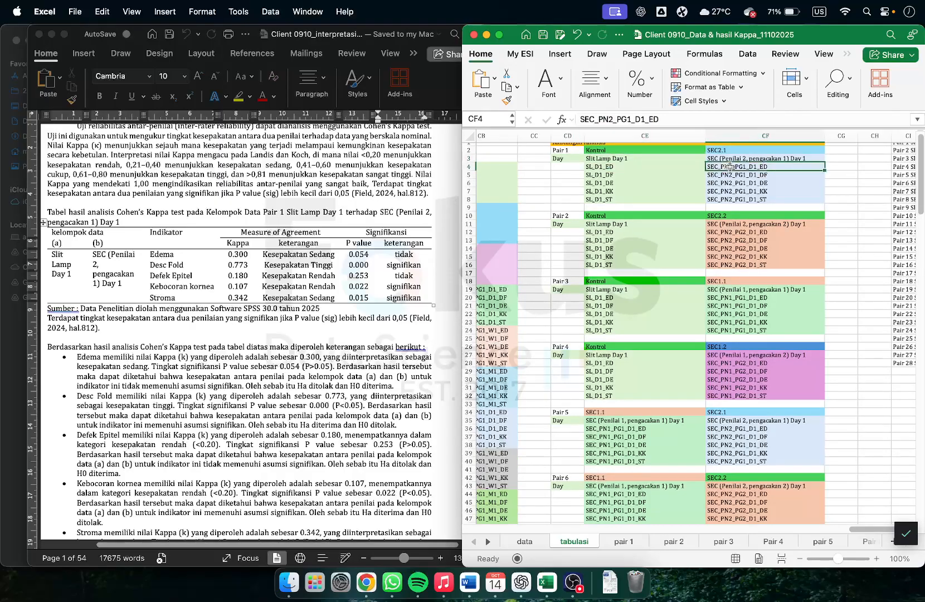
click(652, 169)
click(737, 169)
Step: Examine the Slit Lamp Day 1 indicator names from Edema to Stroma alongside the variable codes used in Pair 1
scroll(685, 175, left, 5)
drag(605, 168, 604, 194)
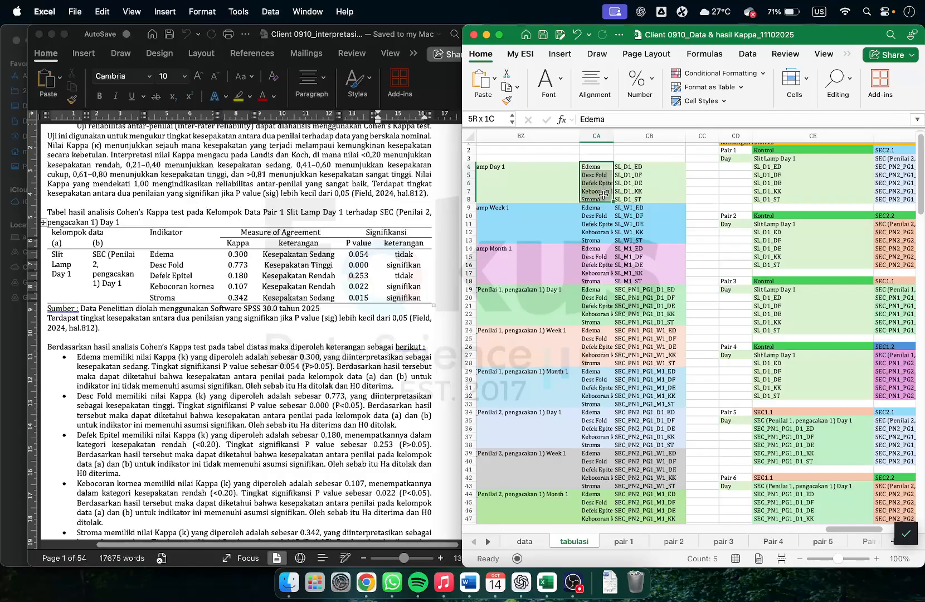
click(711, 192)
scroll(719, 186, right, 2)
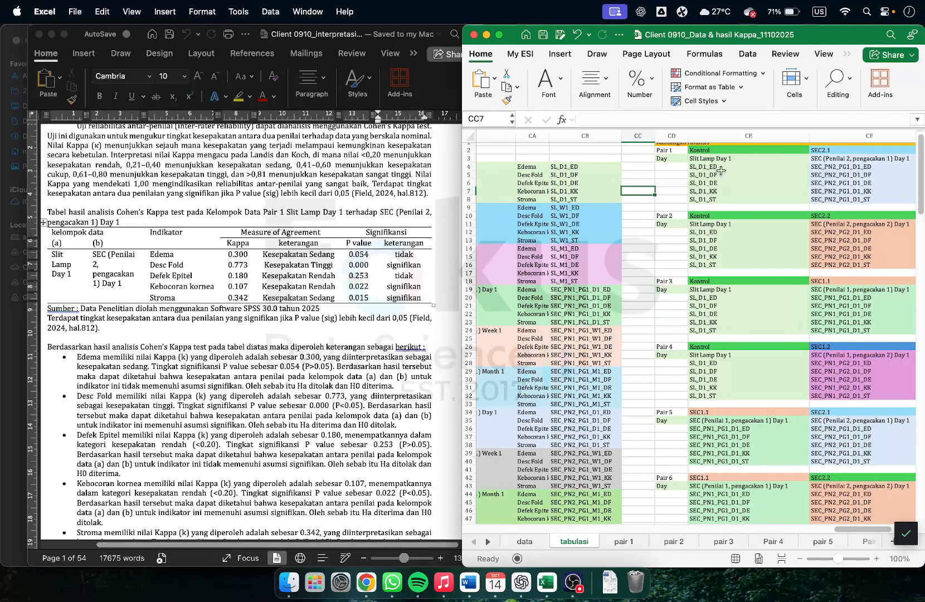
Step: Study the inter-observer and intra-observer comparison diagram below the score table on the tabulasi sheet
scroll(754, 310, left, 20)
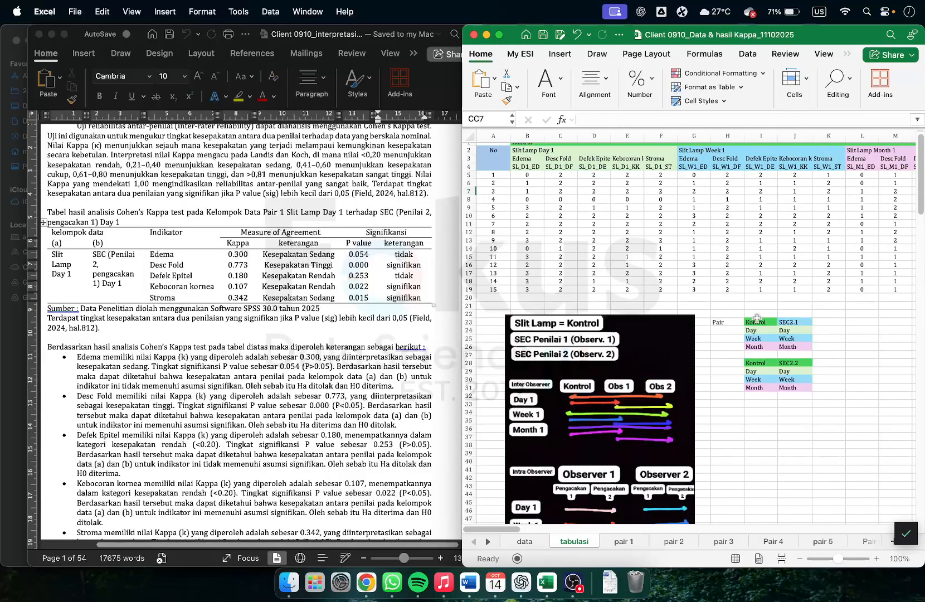
scroll(749, 323, down, 6)
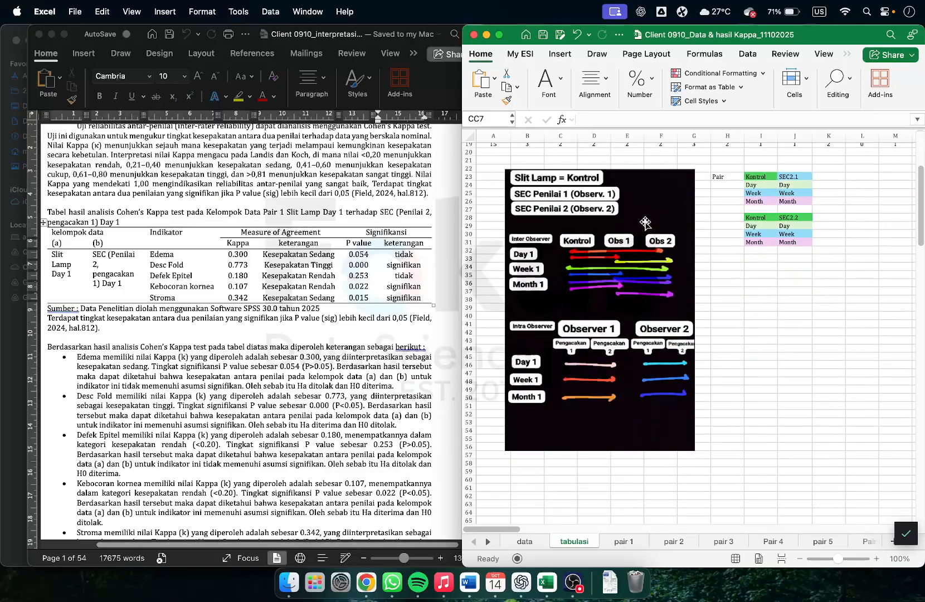
click(645, 223)
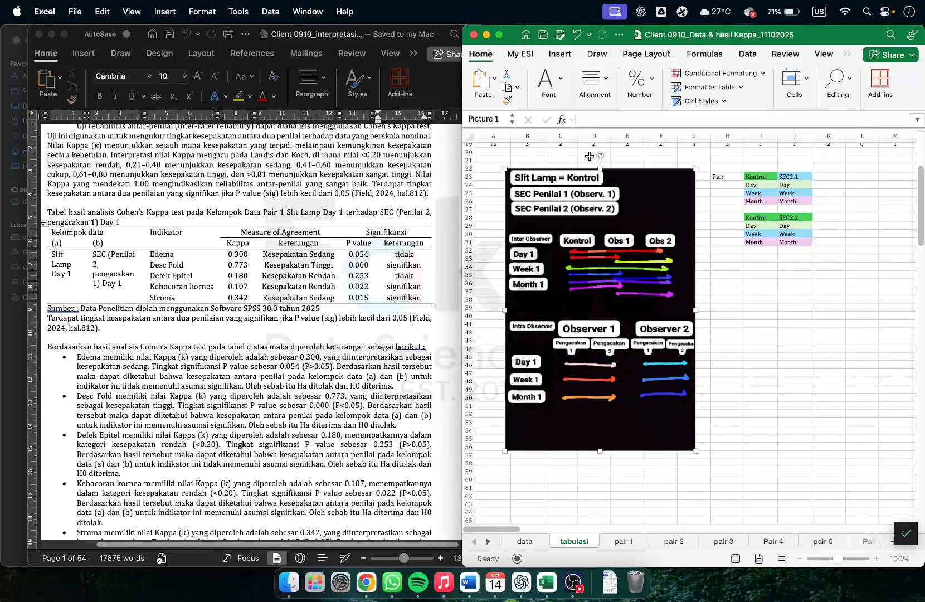
click(761, 249)
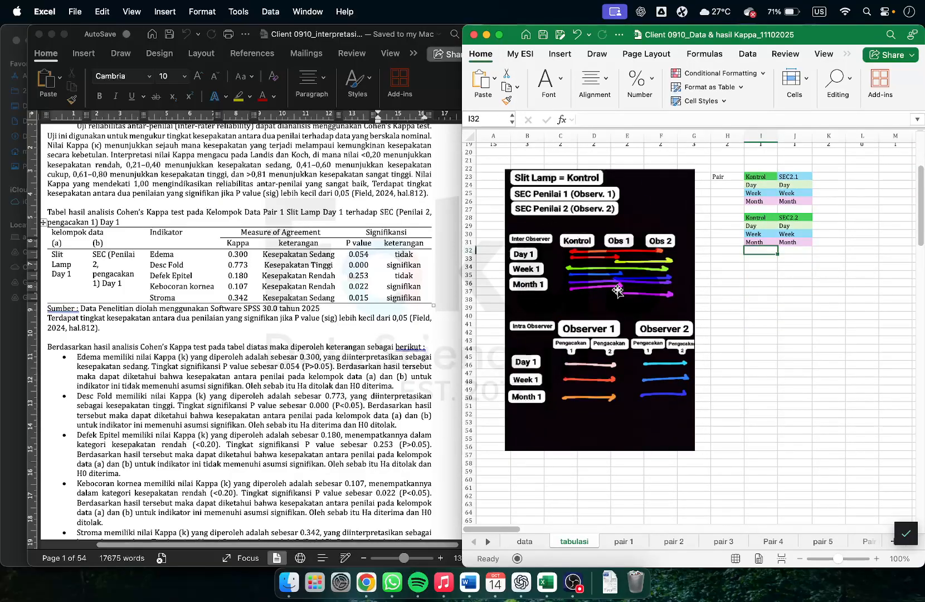
scroll(592, 259, up, 6)
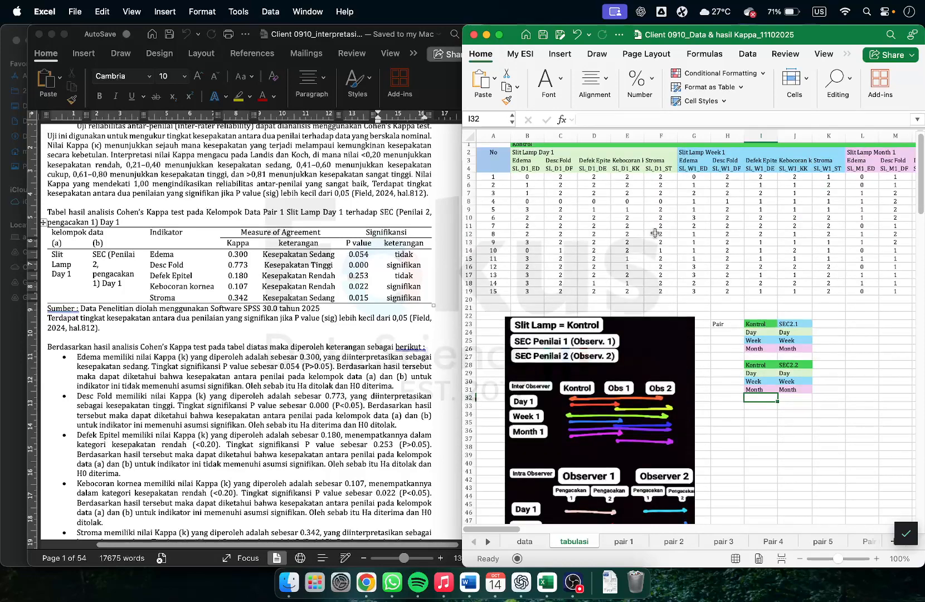
Step: Examine the Pair 1 block under Rancangan Analisis, which pairs Kontrol Slit Lamp Day 1 with SEC2.1, alongside the pairs below it
scroll(656, 236, right, 15)
scroll(657, 238, right, 20)
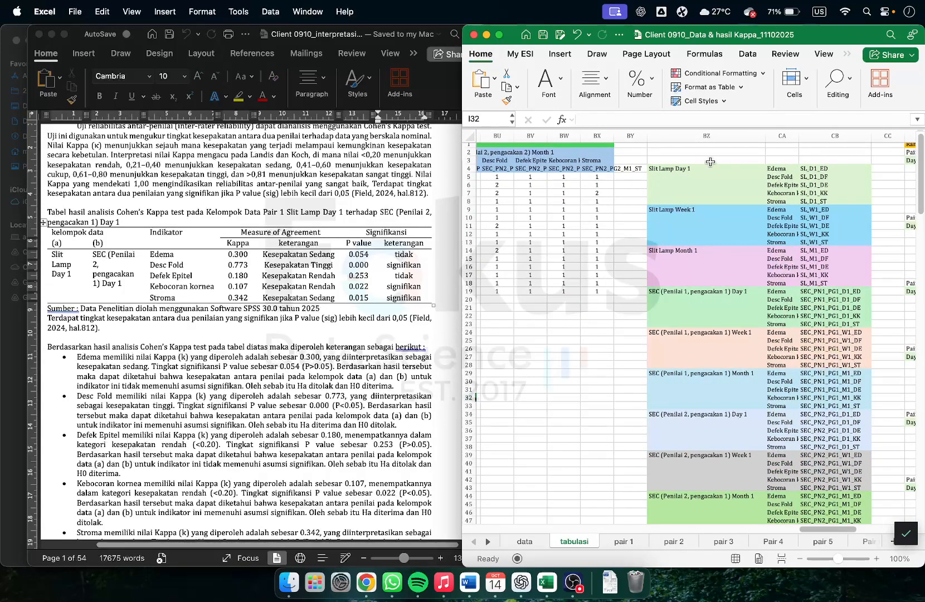
scroll(697, 183, right, 6)
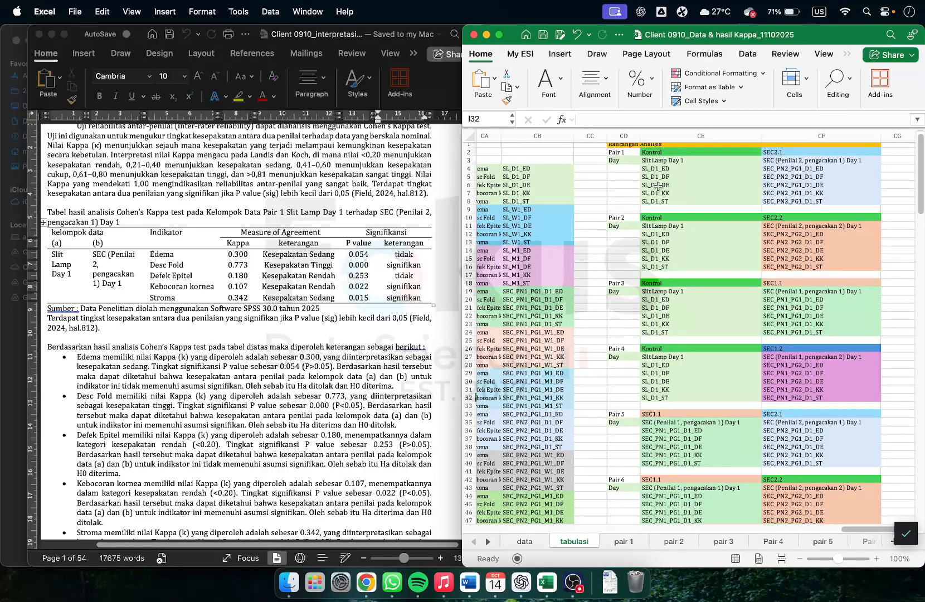
scroll(652, 178, up, 1)
drag(623, 148, 843, 205)
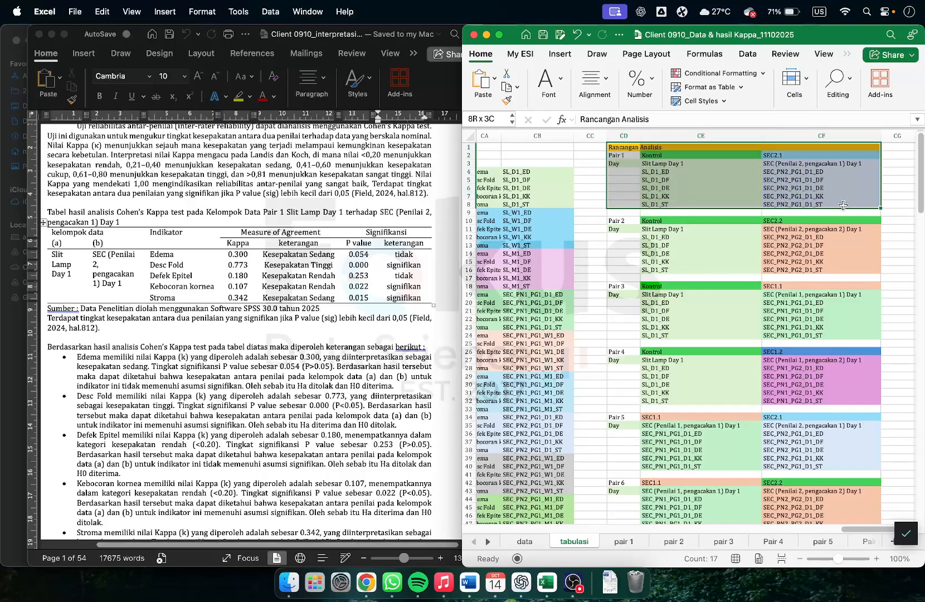
scroll(834, 304, down, 10)
scroll(829, 318, up, 10)
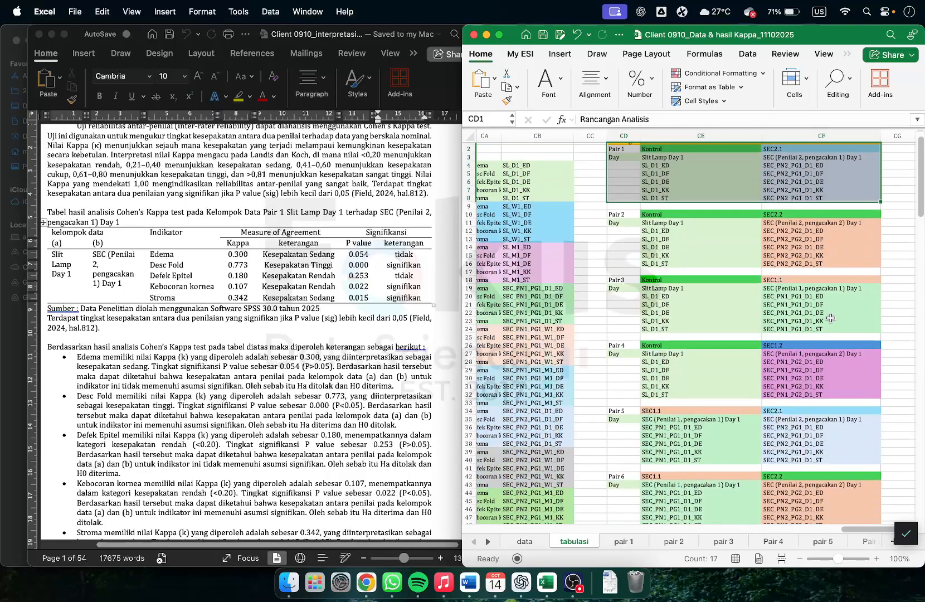
click(633, 156)
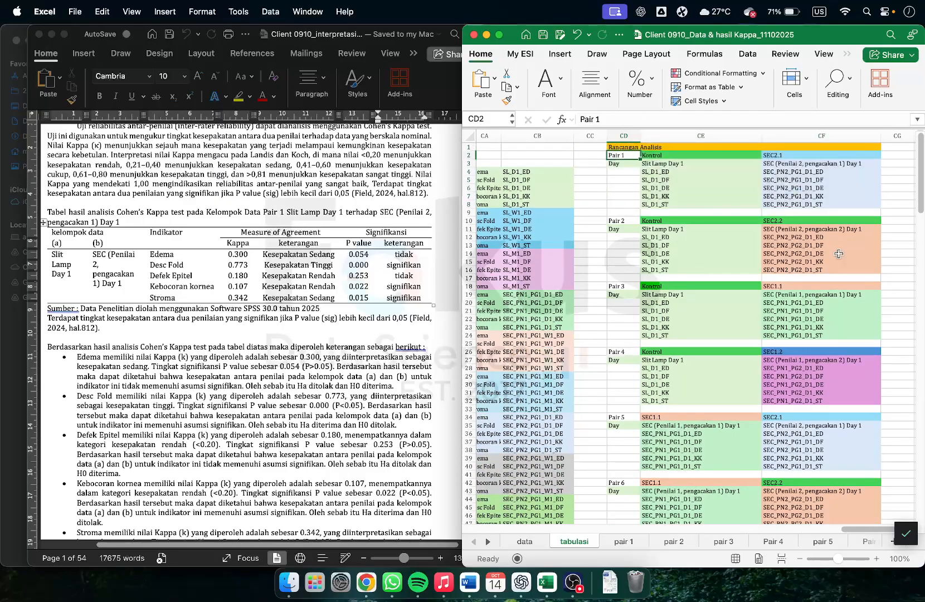
Step: Look up the Slit Lamp Day 1 codes SL_D1_ED and SL_D1_DF in the variable list, with the sheet enlarged to 110%
scroll(771, 252, left, 5)
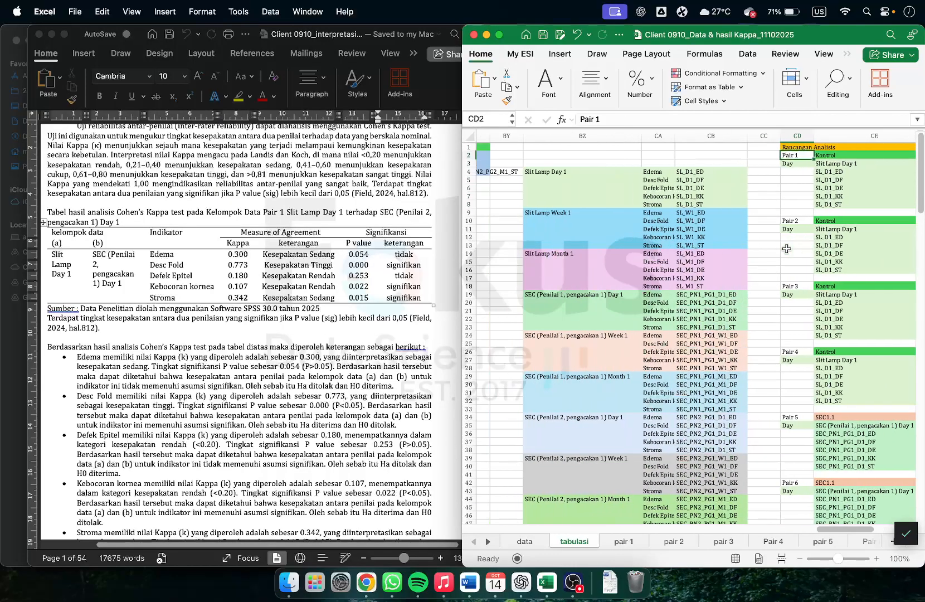
click(689, 172)
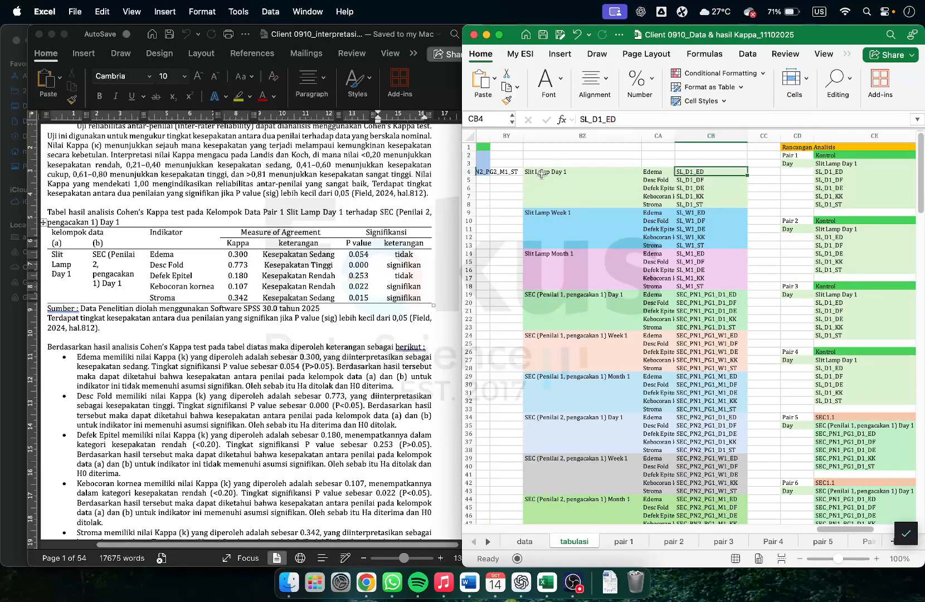
click(541, 173)
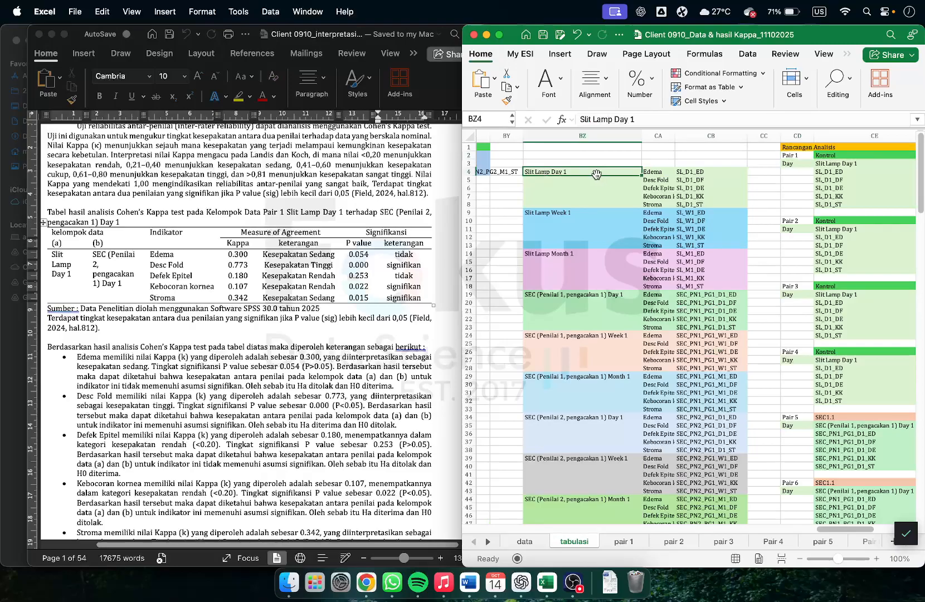
click(686, 177)
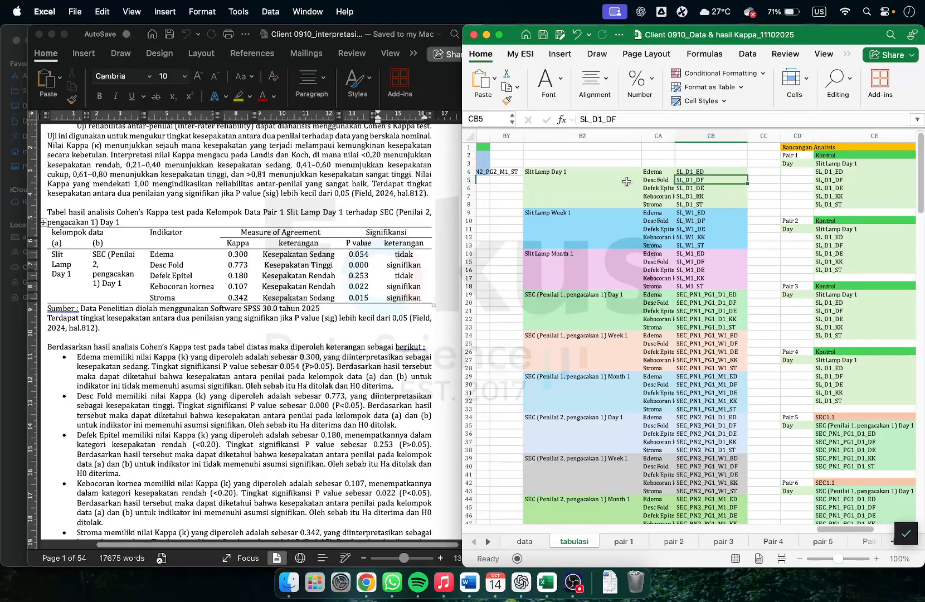
click(559, 173)
click(691, 173)
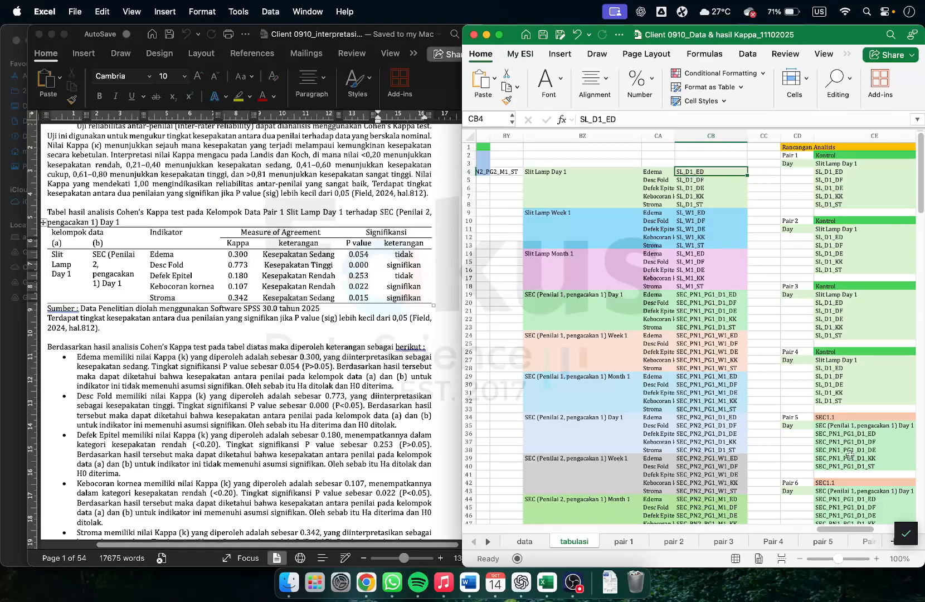
click(878, 559)
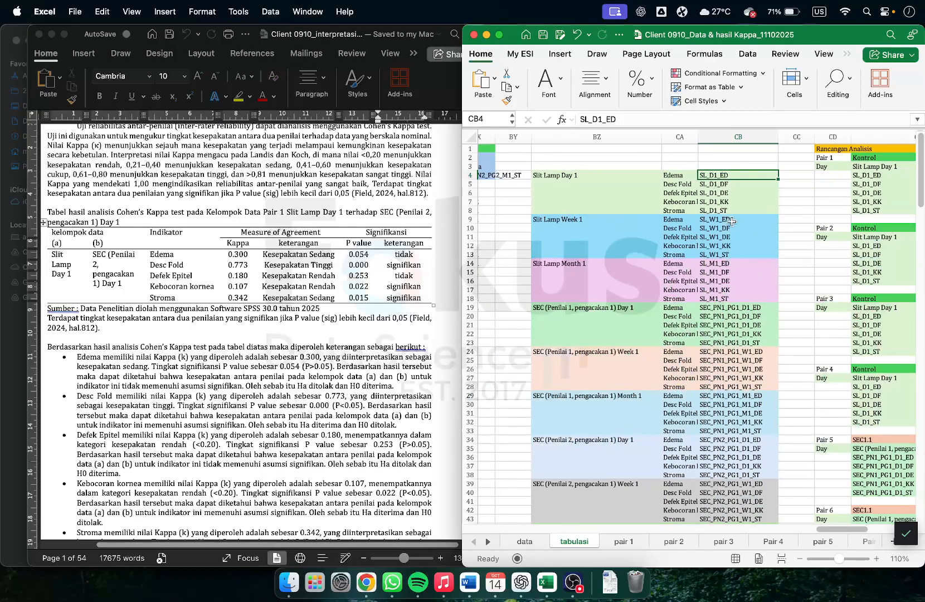
Step: Examine how the code SL_D1_ED is built from the Slit Lamp Day 1 group and its Edema indicator
key(ctrl+super+v)
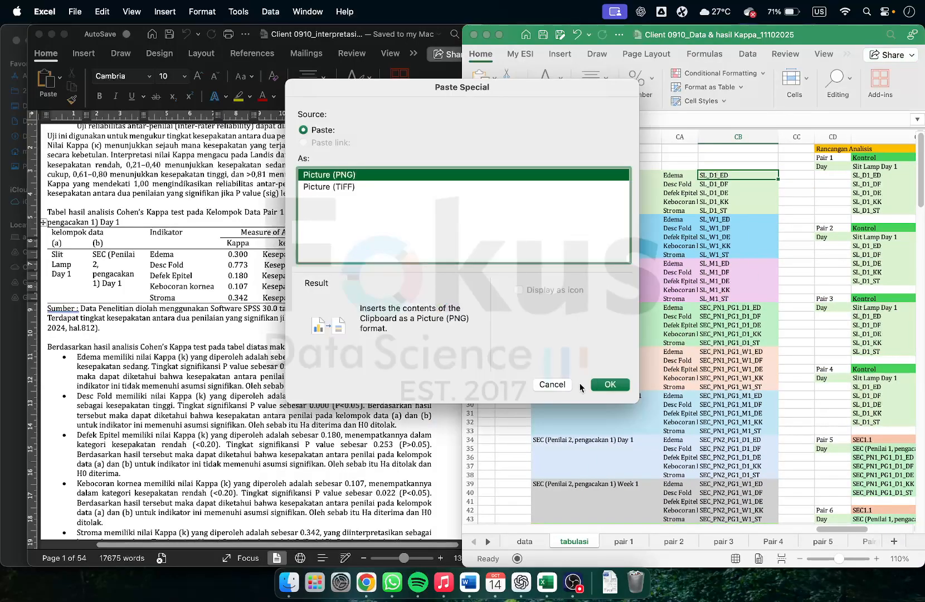
click(561, 386)
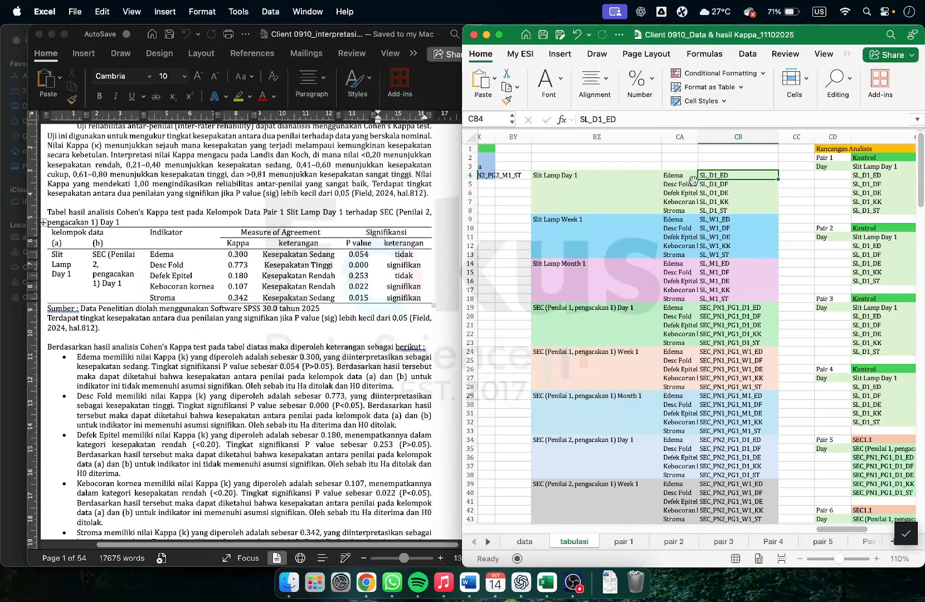
scroll(613, 204, left, 3)
scroll(613, 205, right, 1)
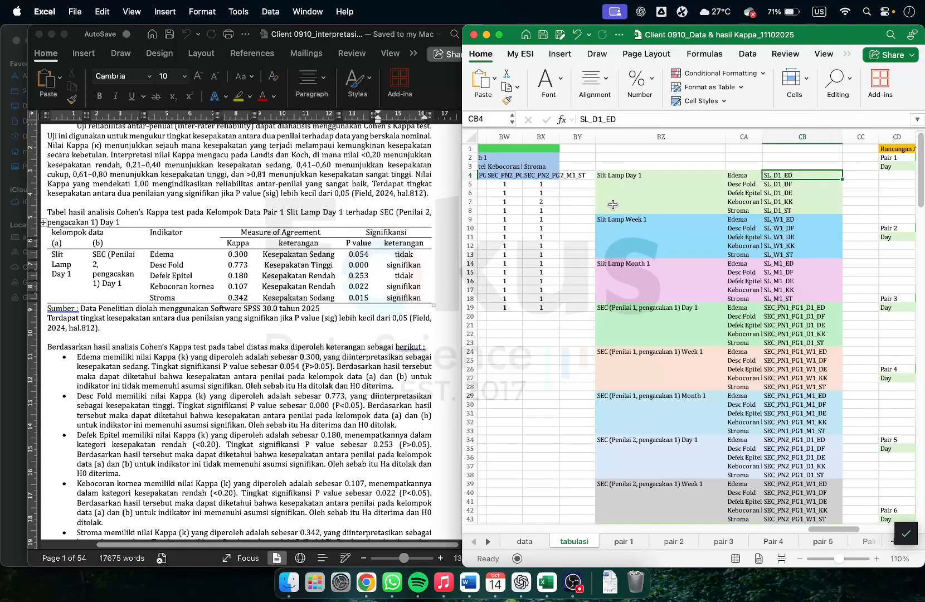
click(747, 178)
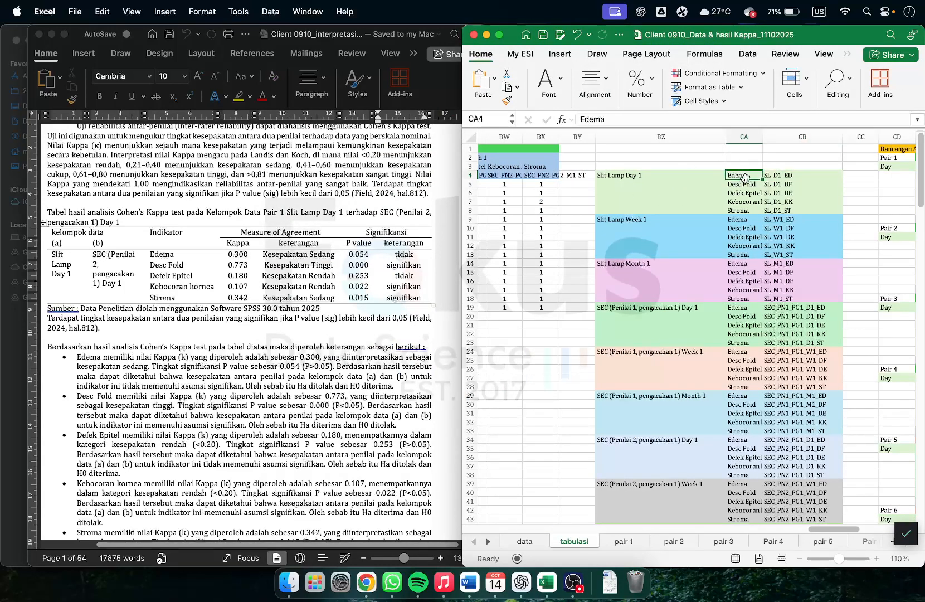
click(780, 176)
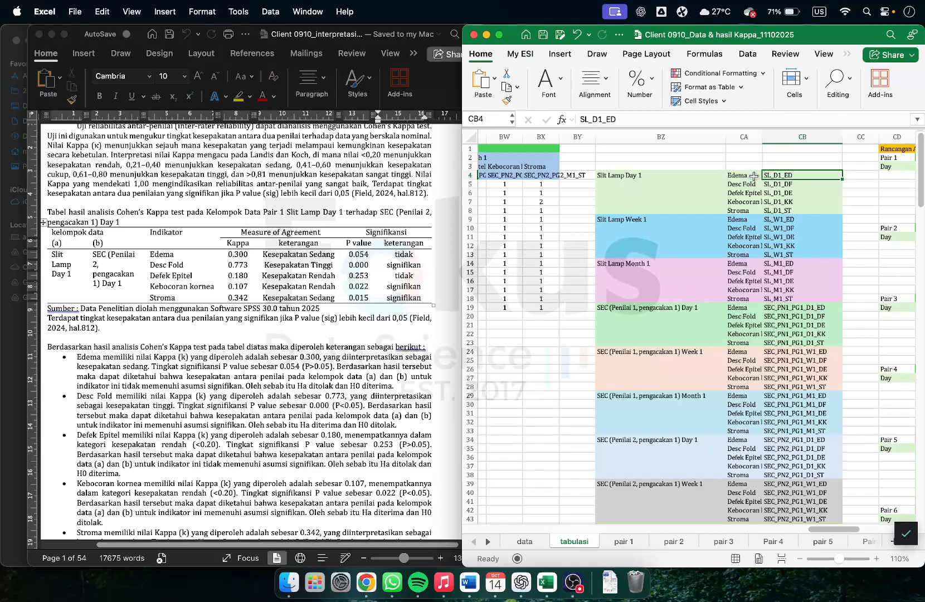
click(621, 178)
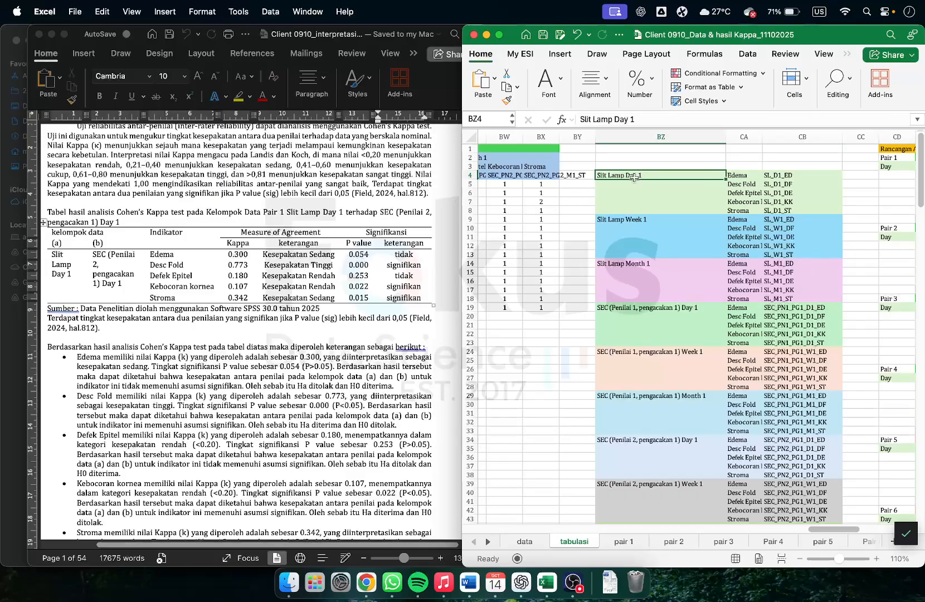
click(739, 175)
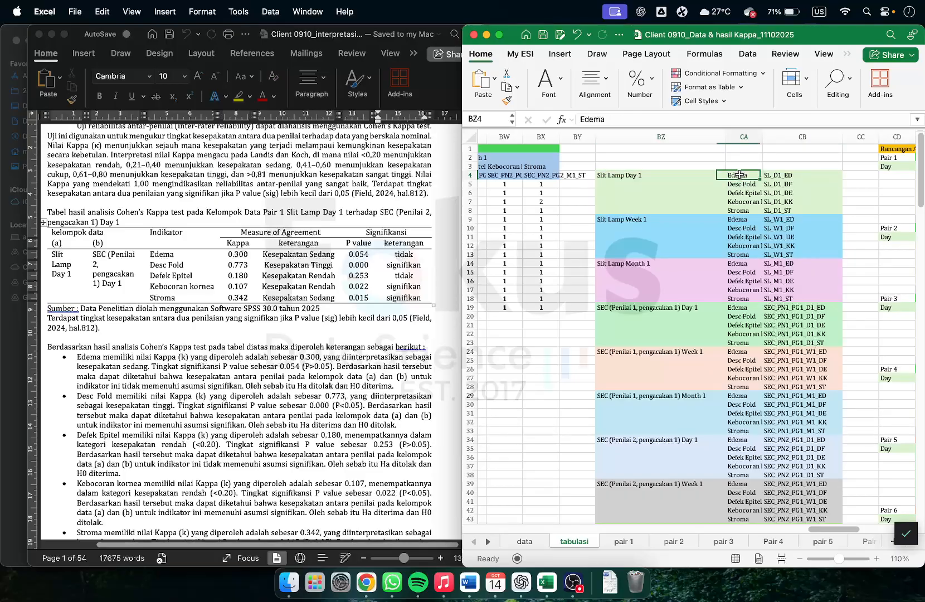
click(784, 175)
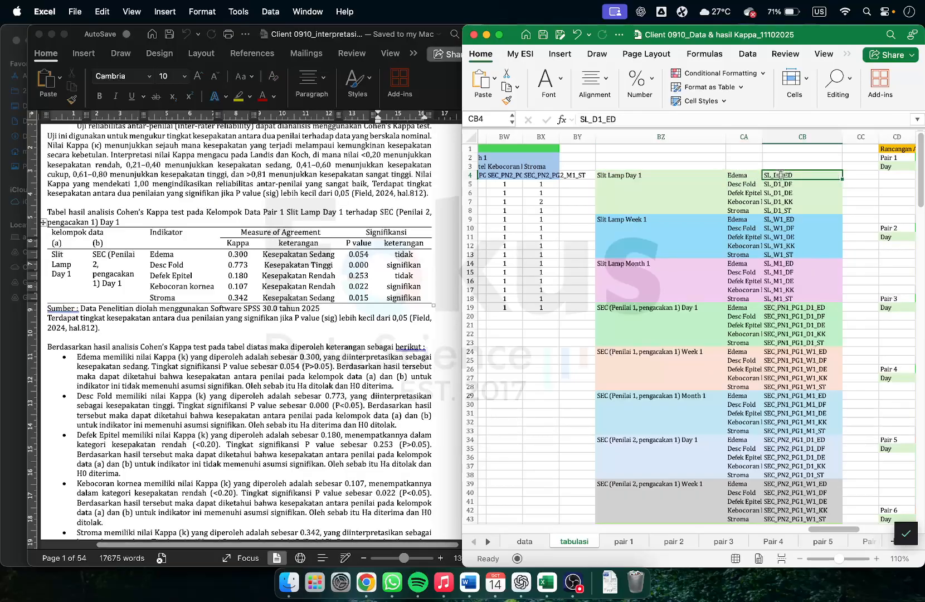
click(692, 169)
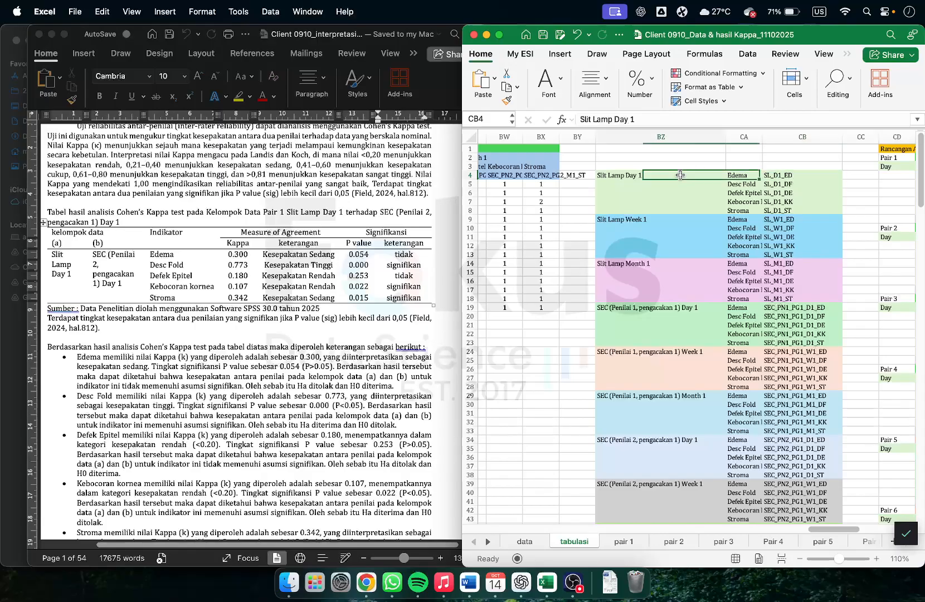
click(752, 175)
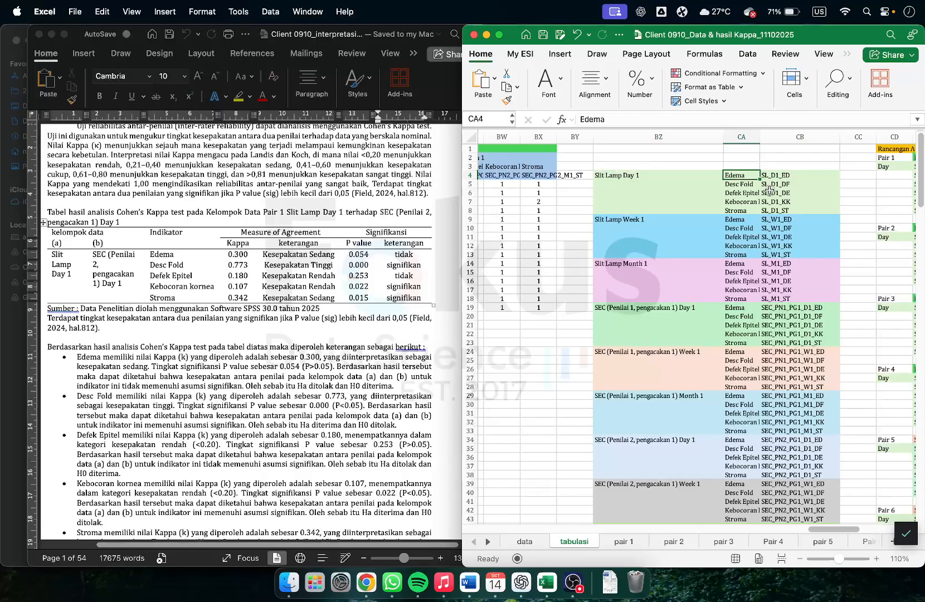
Step: Examine the Slit Lamp Week 1 code SL_W1_ED and the Slit Lamp Month 1 codes from SL_M1_ED to SL_M1_ST
scroll(774, 184, right, 2)
click(623, 221)
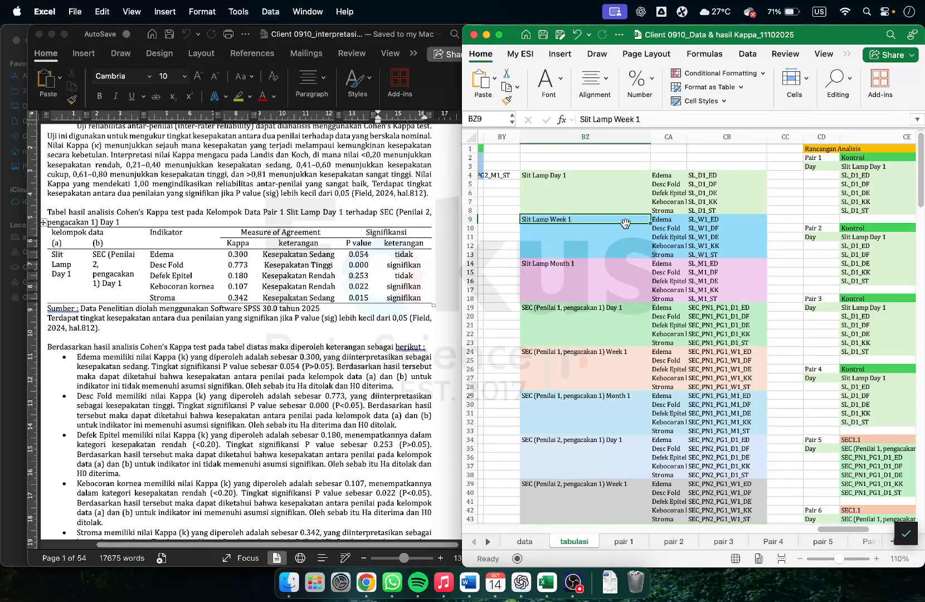
click(703, 218)
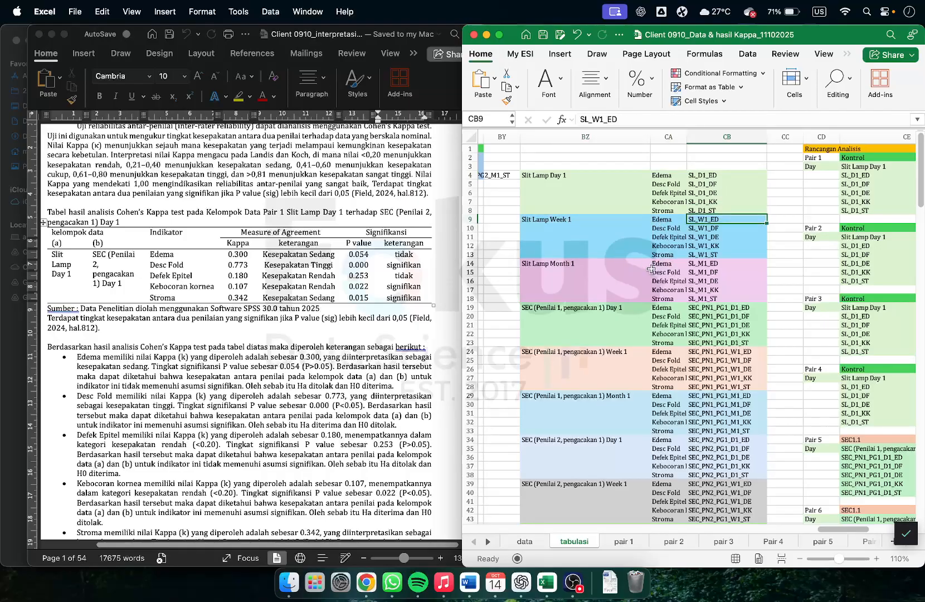
click(617, 260)
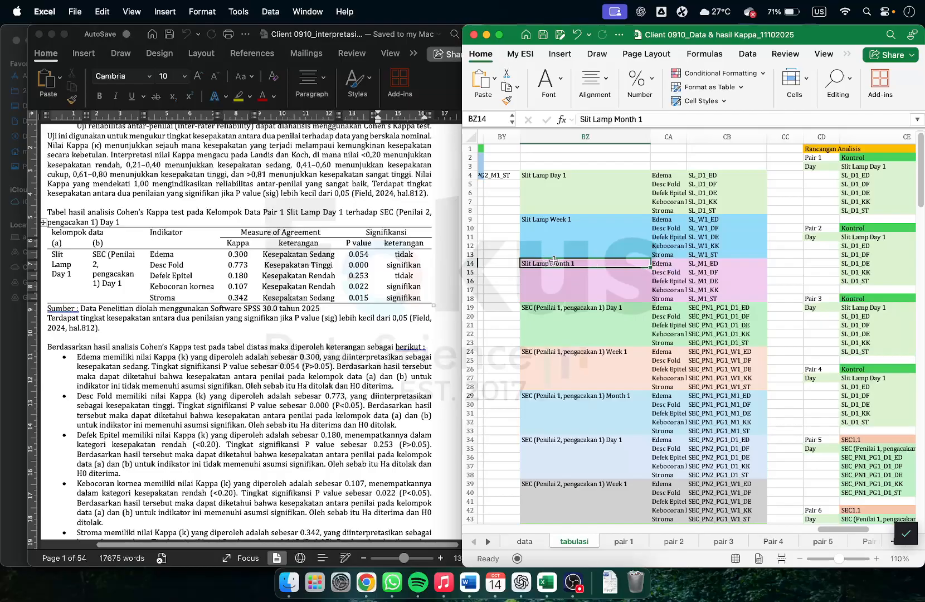
click(698, 270)
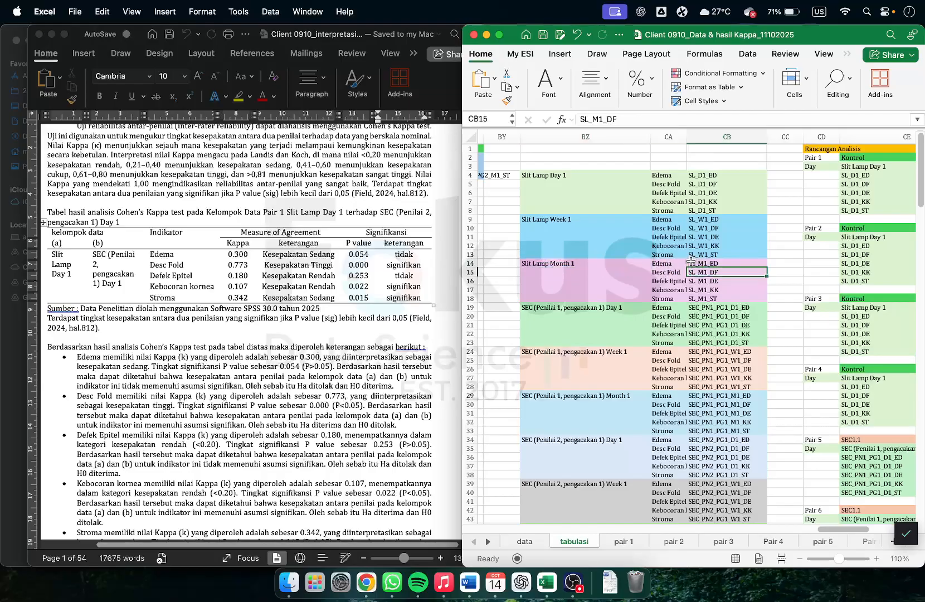
click(703, 262)
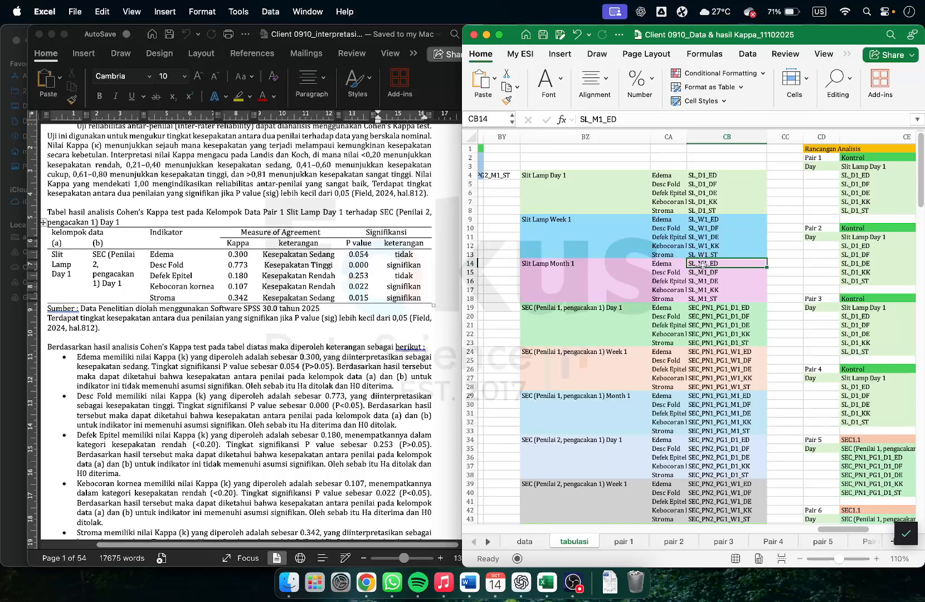
click(701, 300)
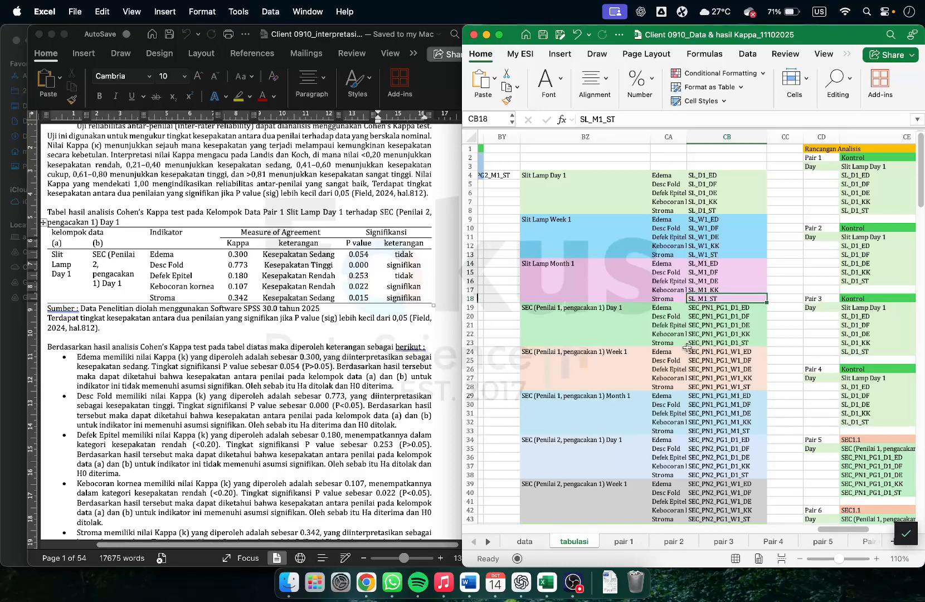
Step: Review the SEC variable codes listed from SEC (Penilai 1, pengacakan 1) Day 1 down to SEC (Penilai 2, pengacakan 2) Week 1
drag(616, 306, 696, 333)
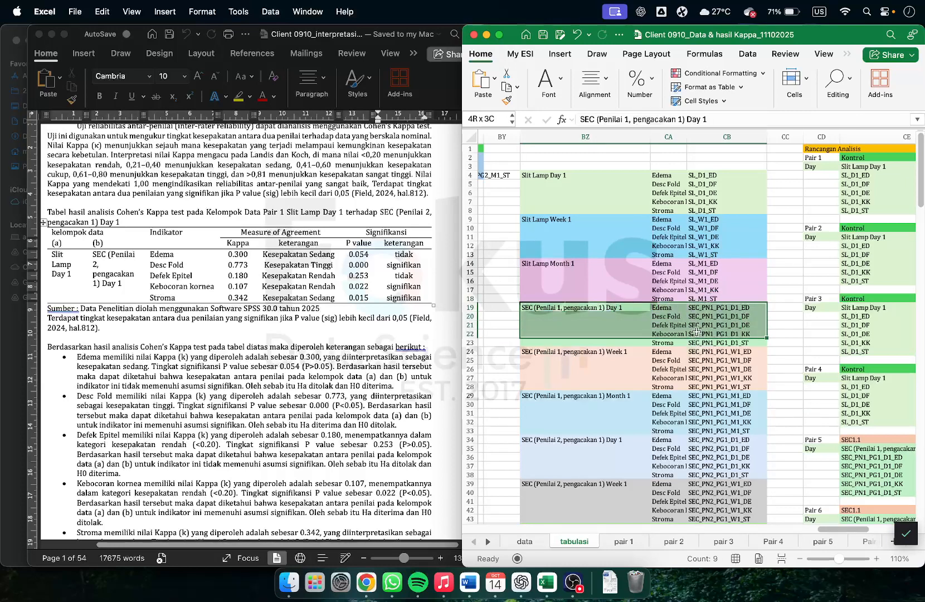
scroll(625, 363, down, 3)
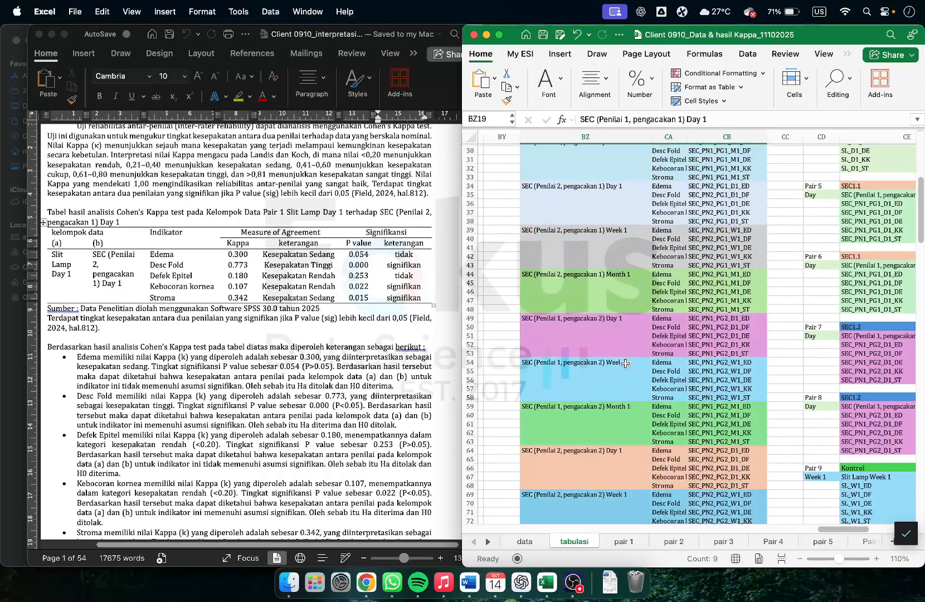
scroll(624, 323, up, 3)
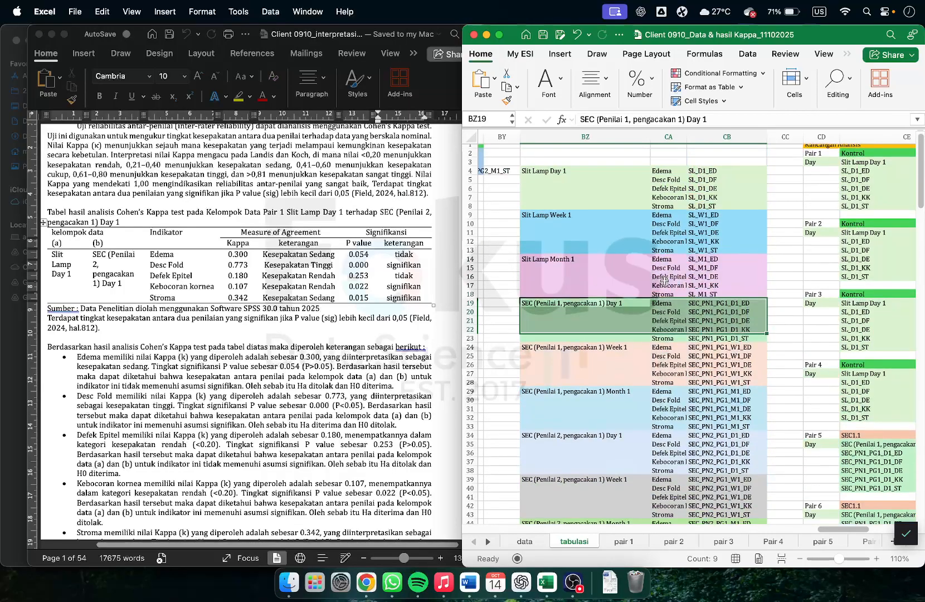
Step: Select the Rancangan Analisis heading together with the full Pair 1 block, covering both the Kontrol and SEC2.1 variables
scroll(663, 279, right, 5)
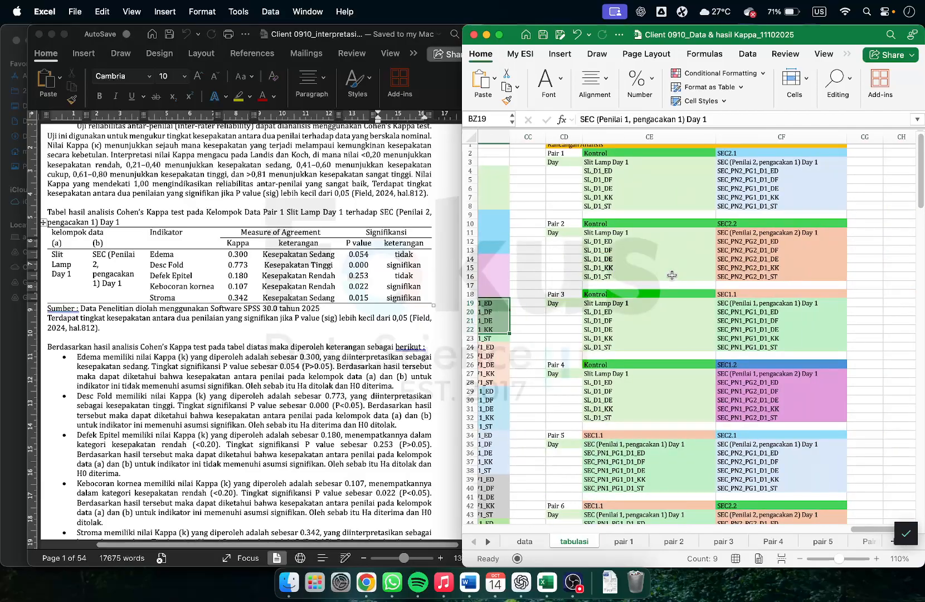
scroll(672, 275, left, 5)
scroll(688, 279, right, 4)
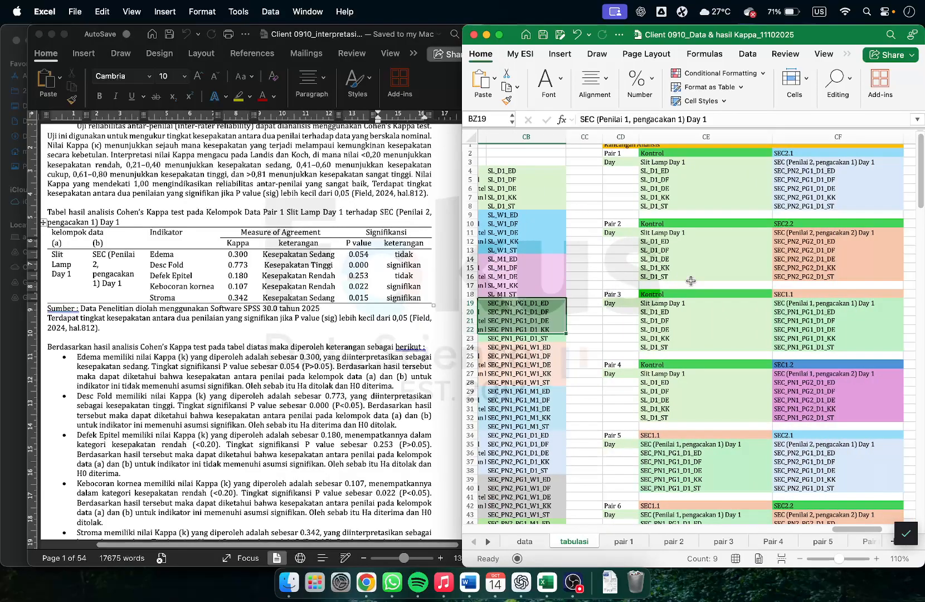
scroll(691, 280, right, 1)
click(679, 215)
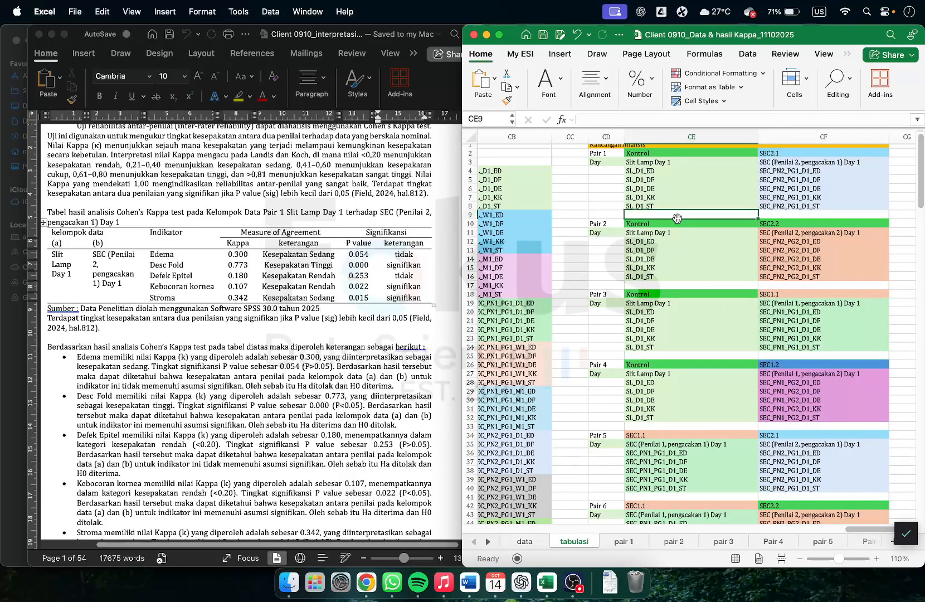
scroll(678, 159, up, 1)
drag(617, 149, 721, 208)
click(671, 192)
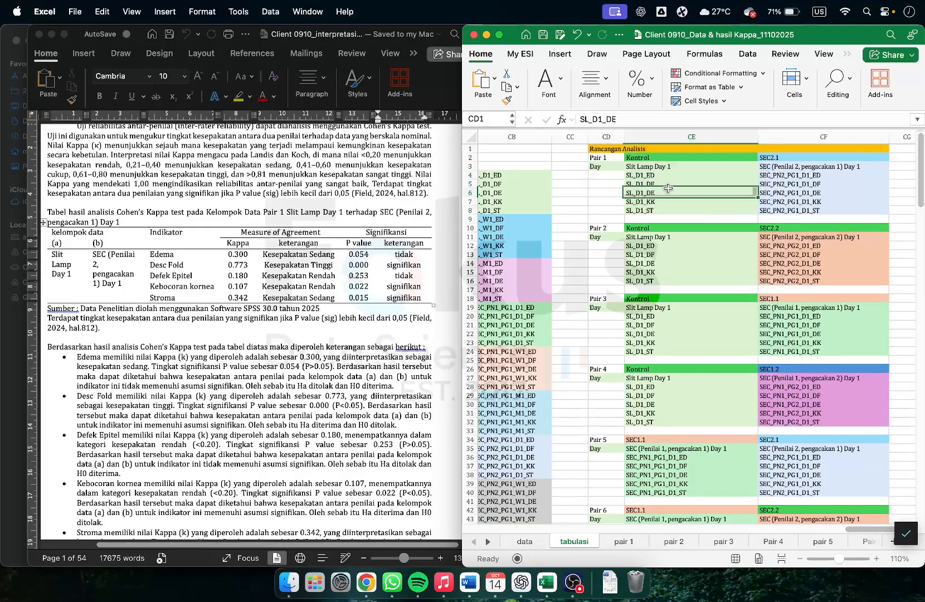
drag(610, 148, 845, 209)
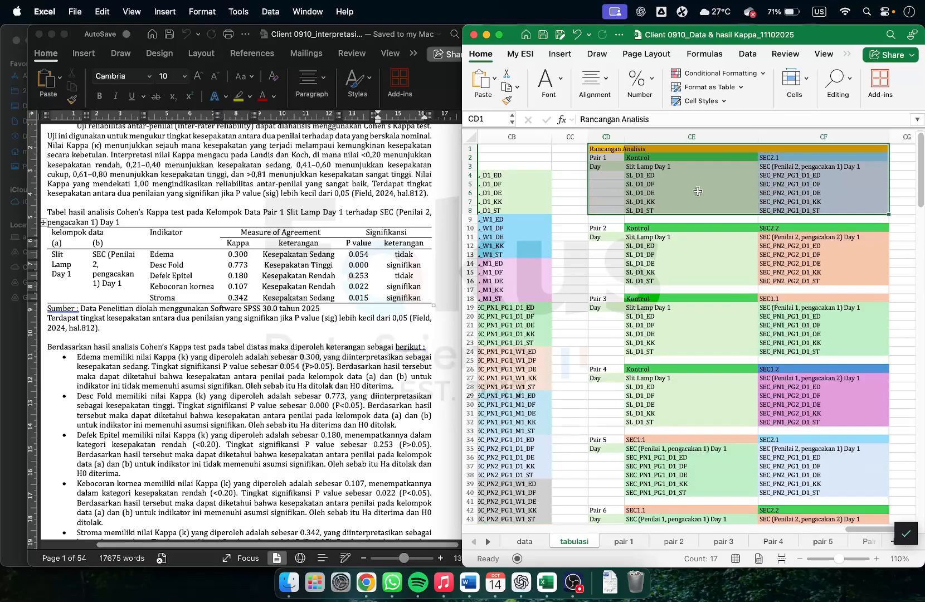
Step: Look over the Rancangan Analisis pair blocks from Pair 1 downward and return to the coded variable list
click(617, 158)
scroll(650, 336, down, 7)
scroll(652, 334, up, 7)
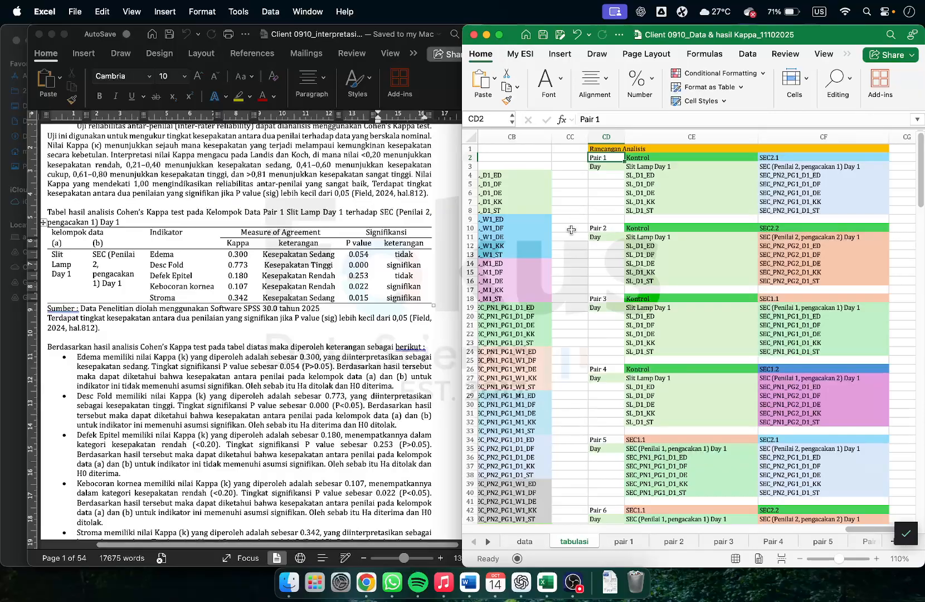
scroll(582, 212, left, 2)
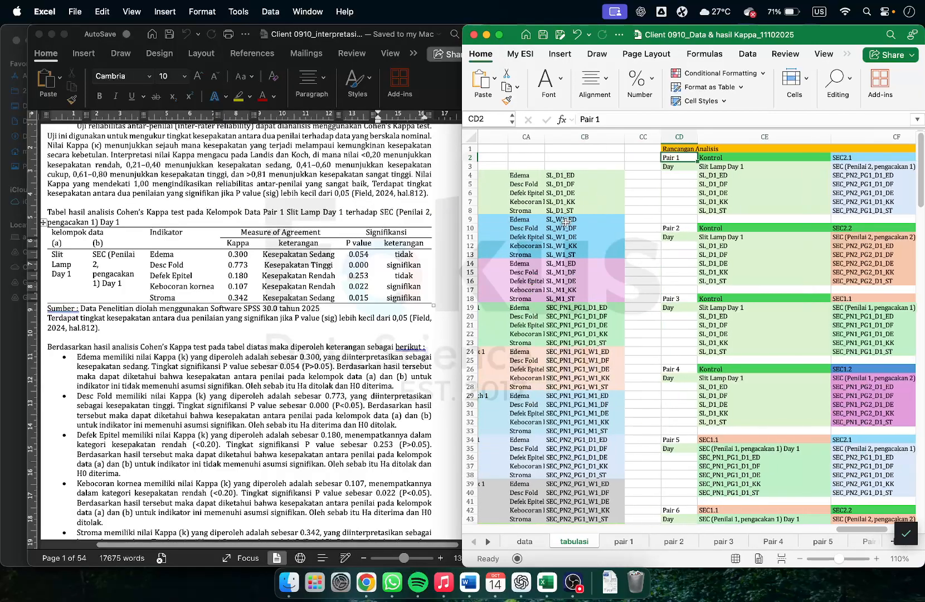
scroll(566, 222, left, 3)
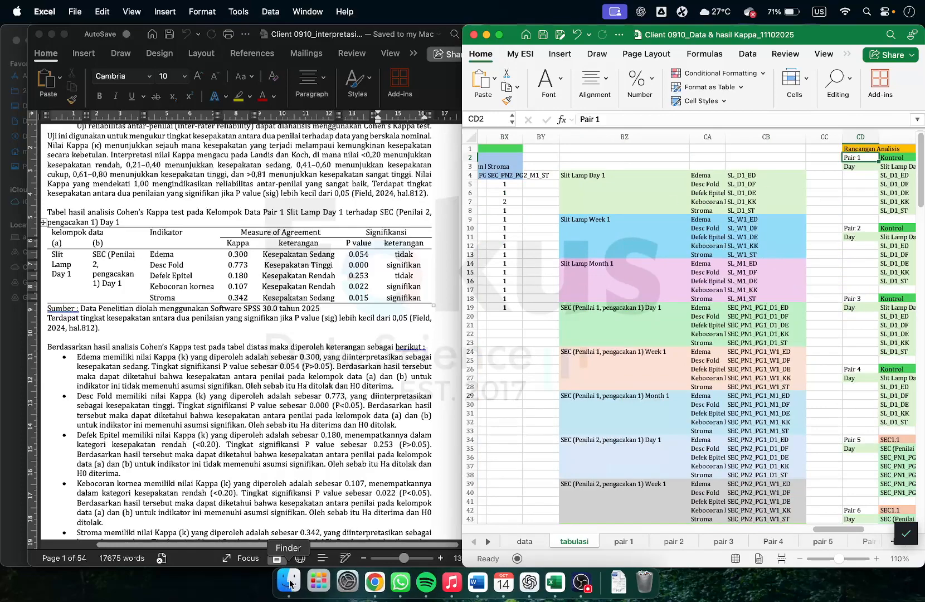
Step: Launch IBM SPSS Statistics, place its empty data editor beside the Excel workbook, and show the variable definitions
click(315, 583)
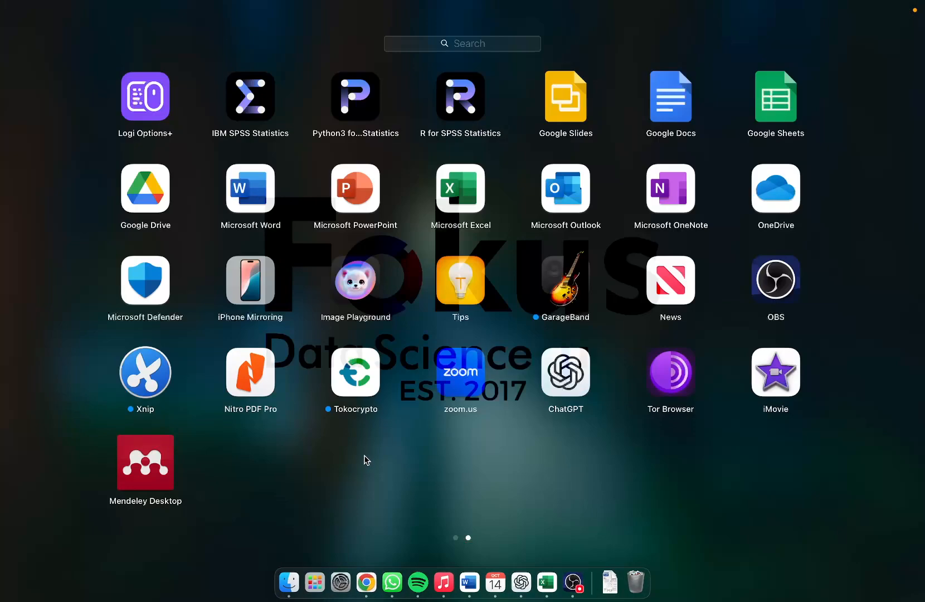
click(249, 110)
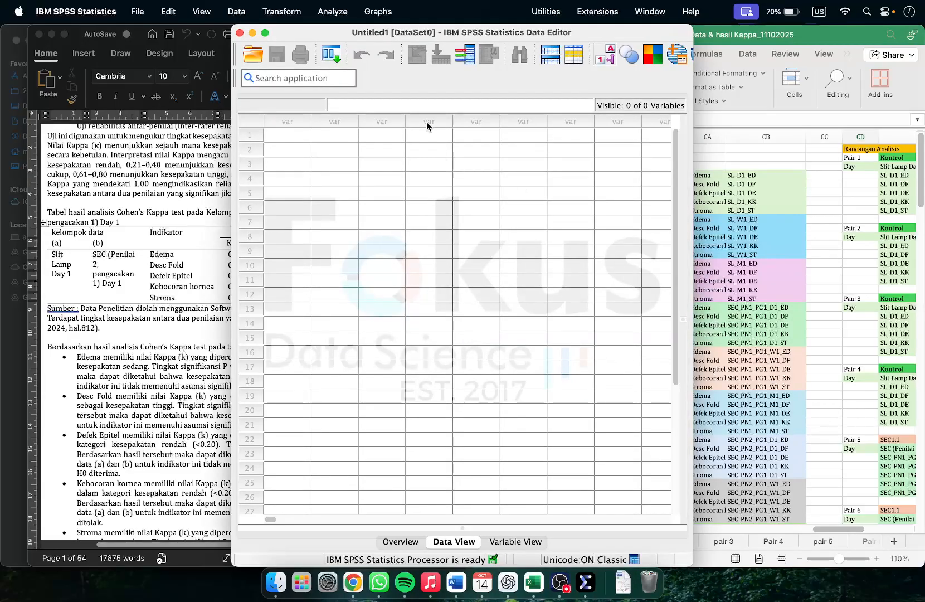
drag(524, 33, 344, 34)
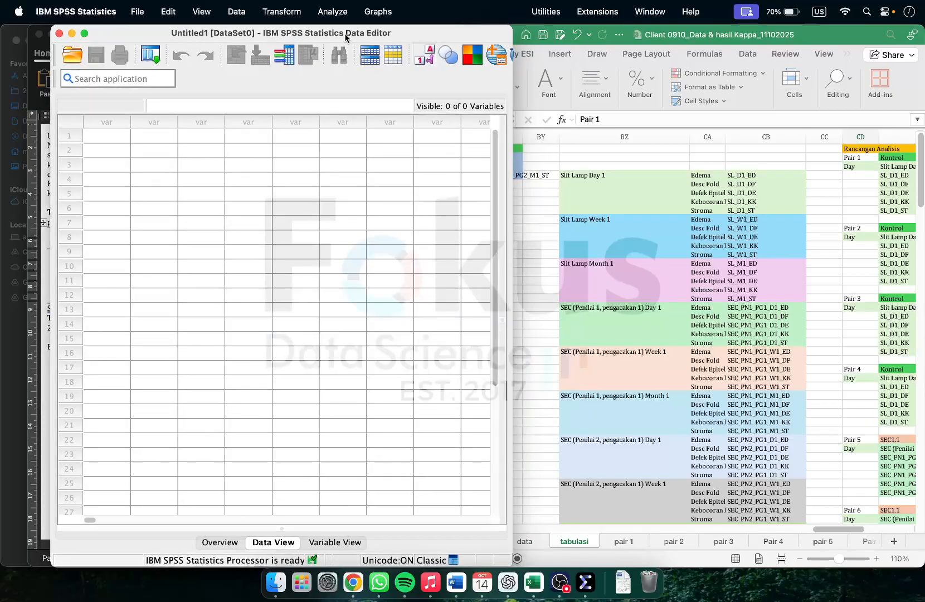
click(345, 541)
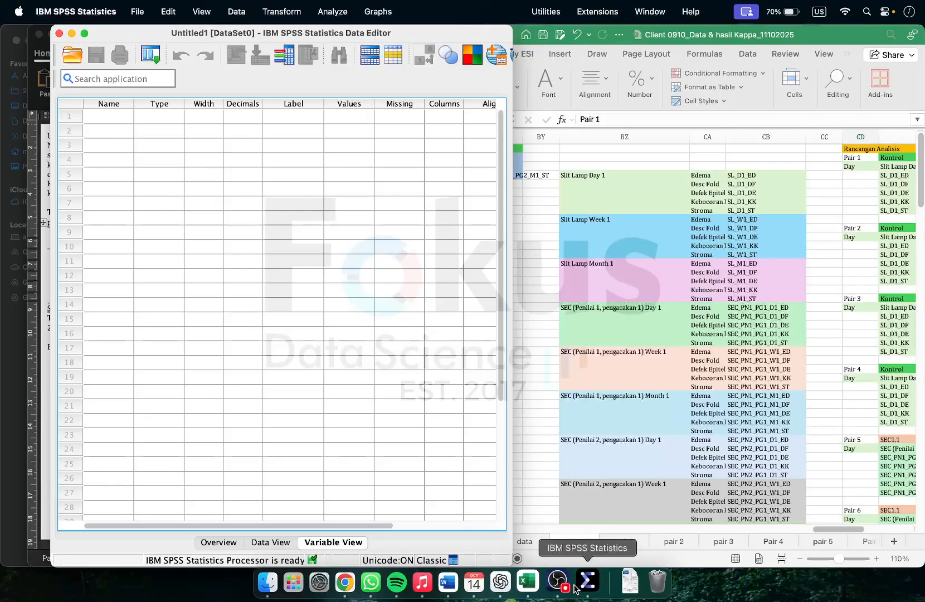
Step: In the Excel tabulasi sheet, select and copy all variable codes from SL_D1_ED down to SEC_PN2_PG2_M1_ST
click(534, 581)
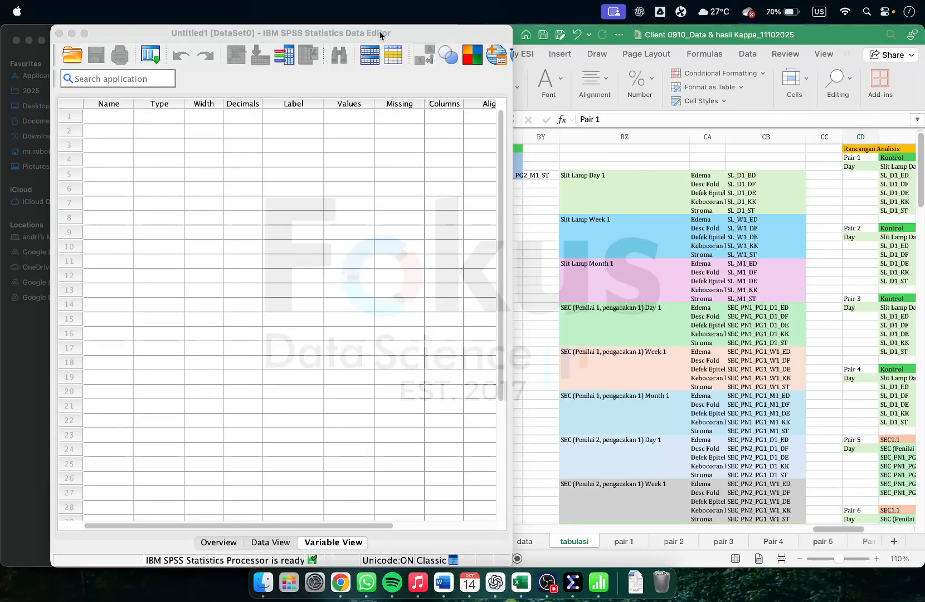
click(749, 190)
click(751, 174)
scroll(763, 234, down, 12)
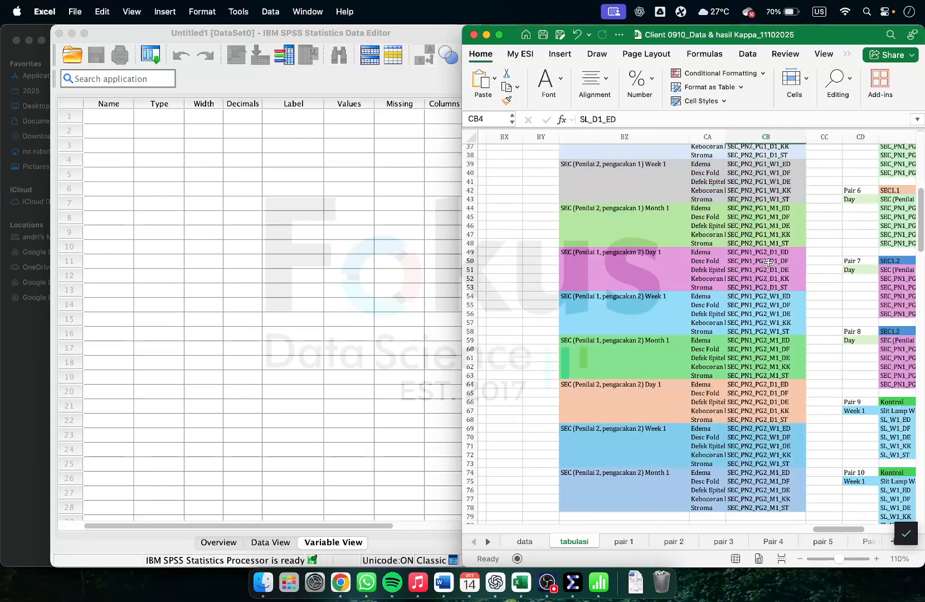
scroll(768, 262, down, 3)
shift+click(767, 479)
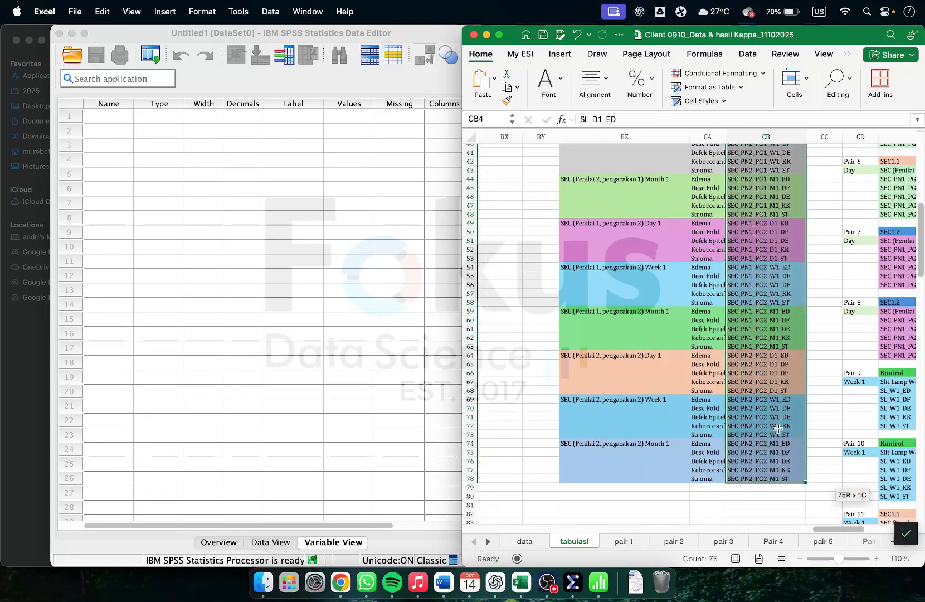
Step: Paste the copied codes as SPSS variable names starting at row 1, and widen the Name column to show them fully
click(105, 111)
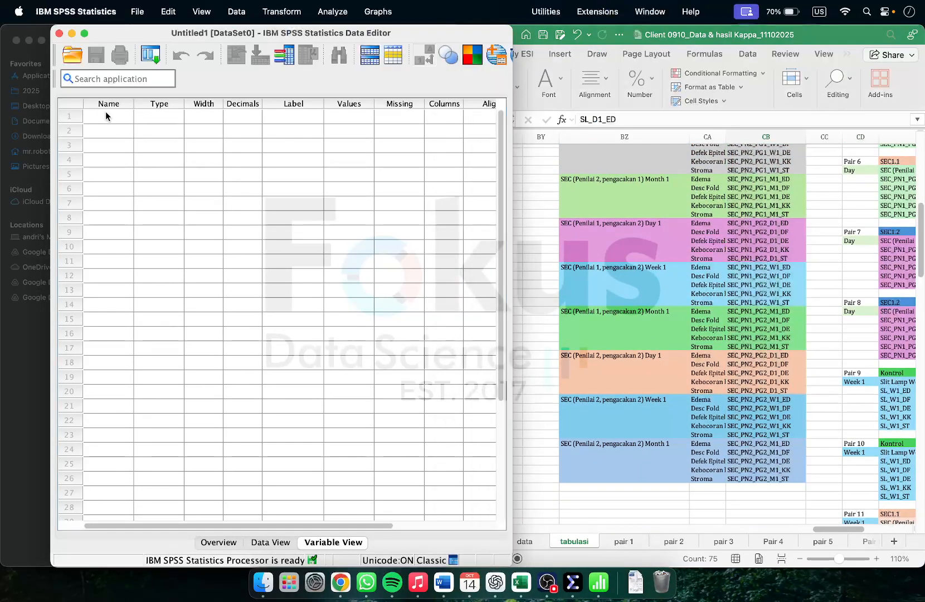
right_click(106, 112)
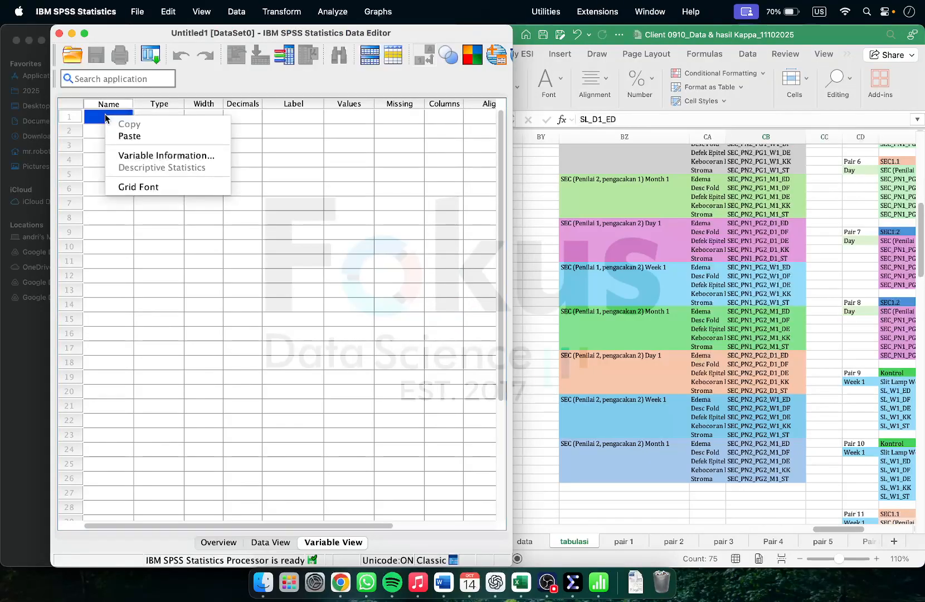
click(125, 138)
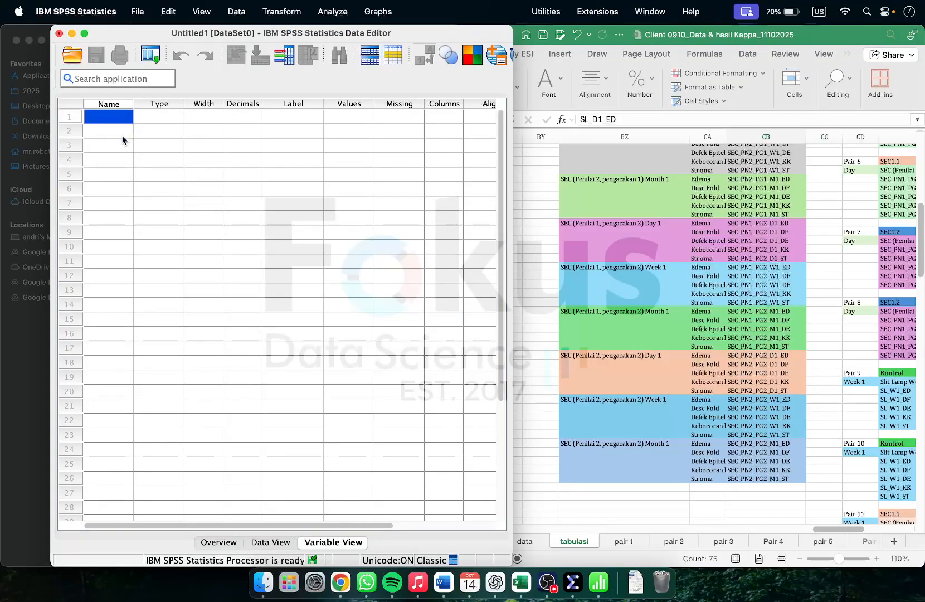
scroll(146, 228, down, 15)
scroll(150, 244, down, 5)
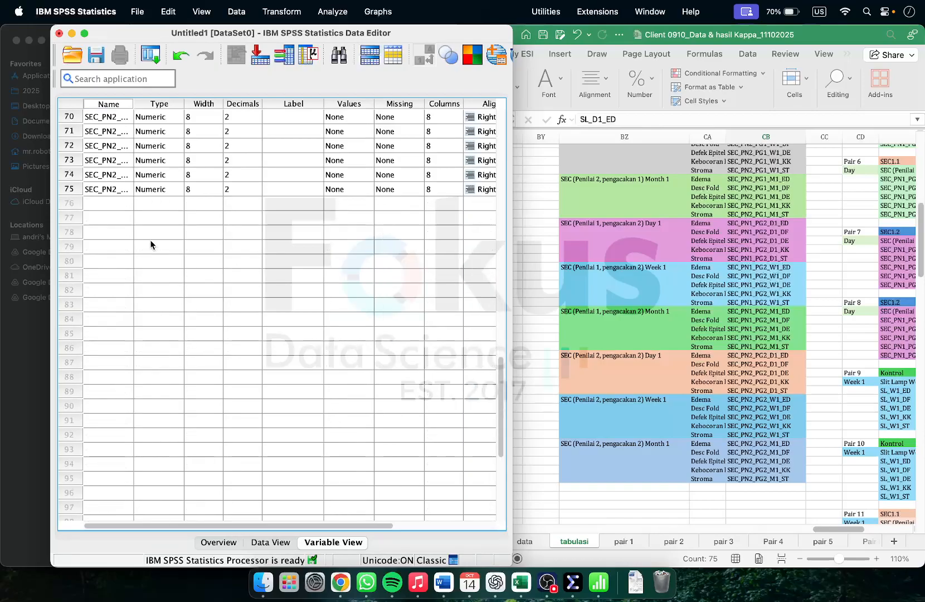
scroll(144, 239, up, 20)
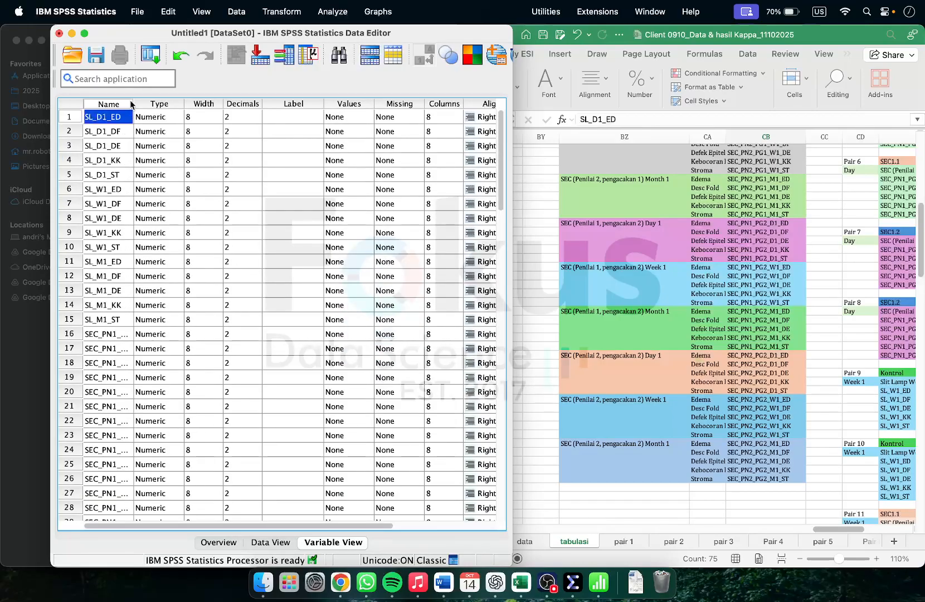
drag(137, 102, 185, 103)
Step: In Excel, copy the indicator names beside the codes, from Edema in CA4 down to Stroma in CA78
click(705, 214)
scroll(710, 200, up, 10)
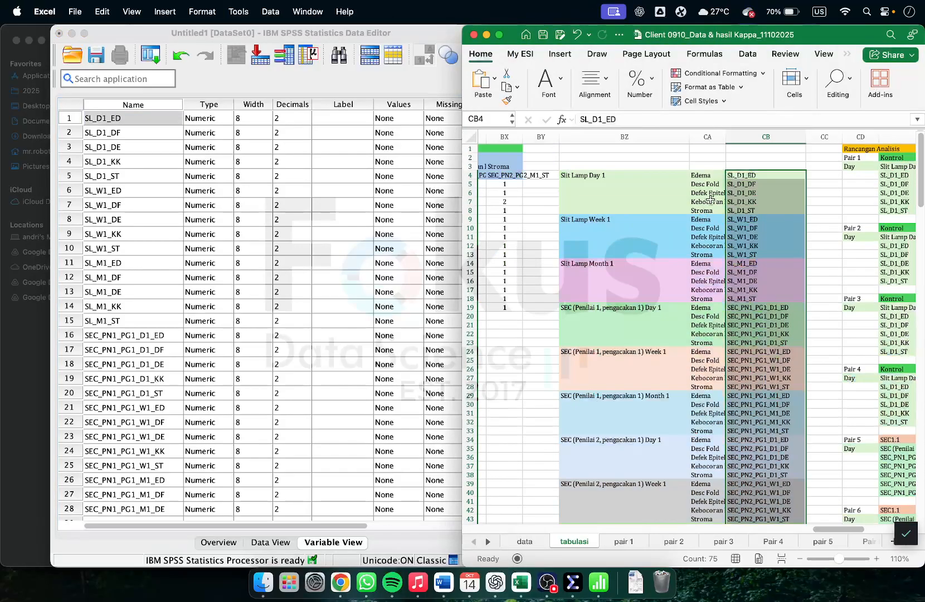
click(715, 176)
scroll(715, 245, down, 10)
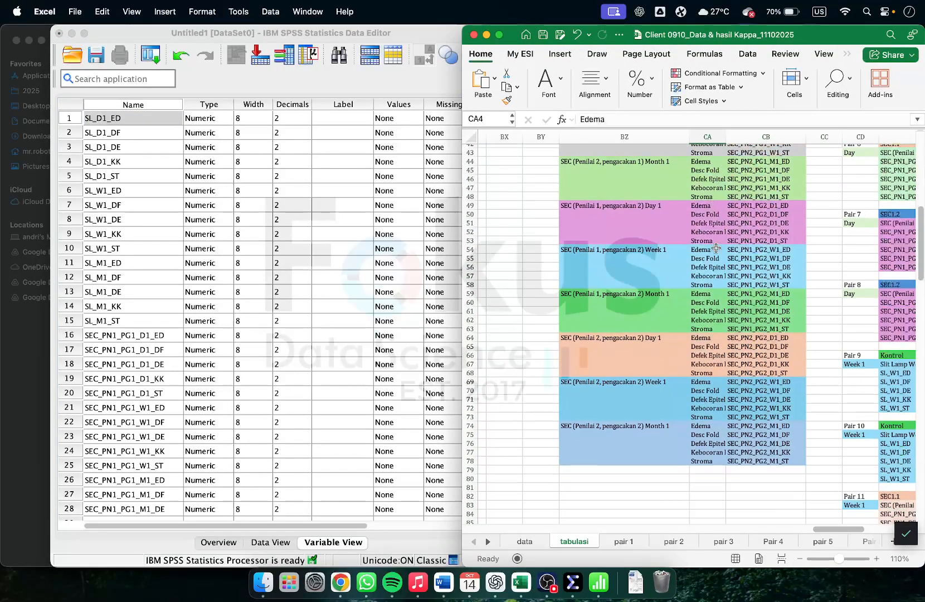
shift+click(716, 458)
right_click(716, 458)
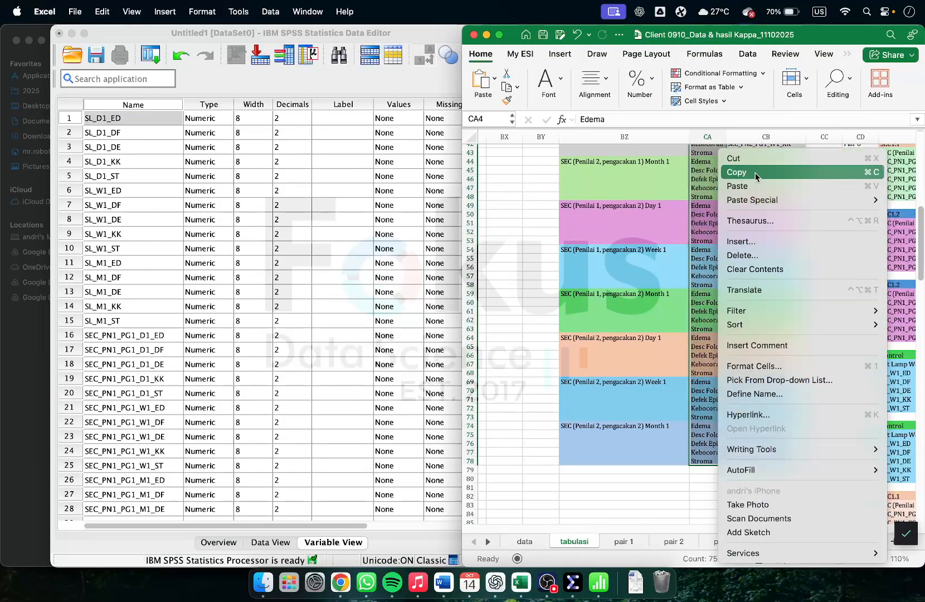
click(779, 170)
Step: Paste the indicator names into the SPSS variable labels starting at SL_D1_ED, and check the filled rows
click(344, 125)
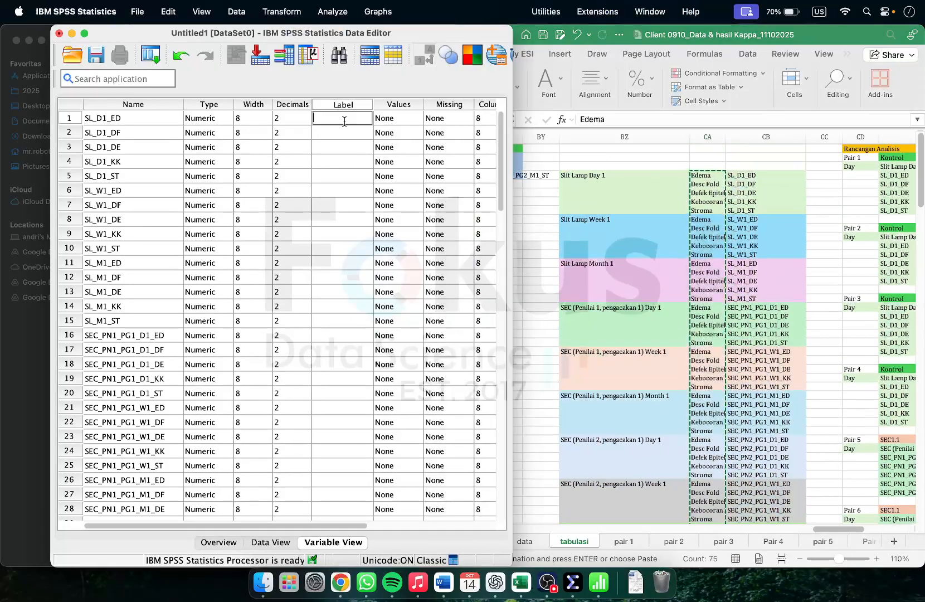
right_click(344, 125)
click(336, 147)
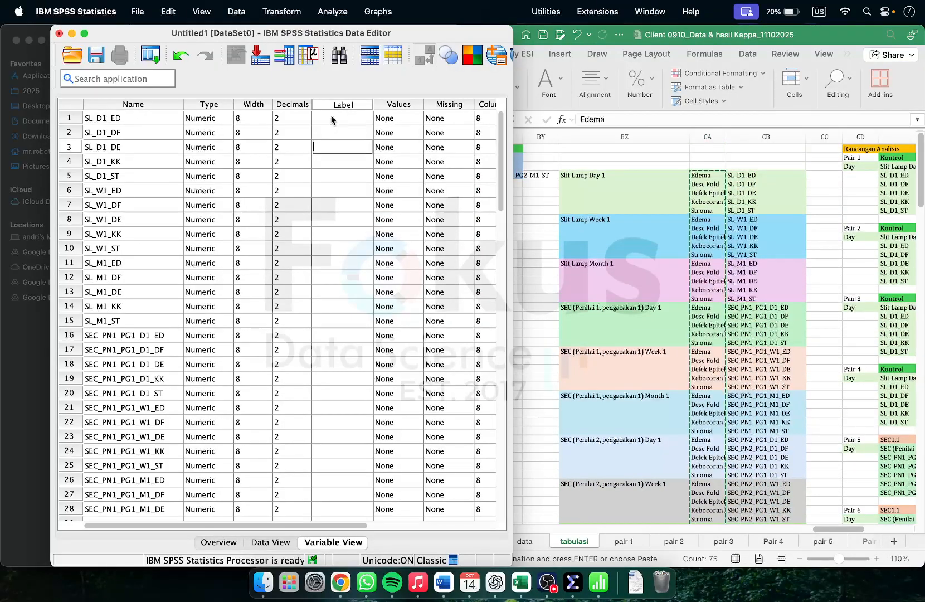
click(337, 118)
right_click(337, 117)
click(367, 139)
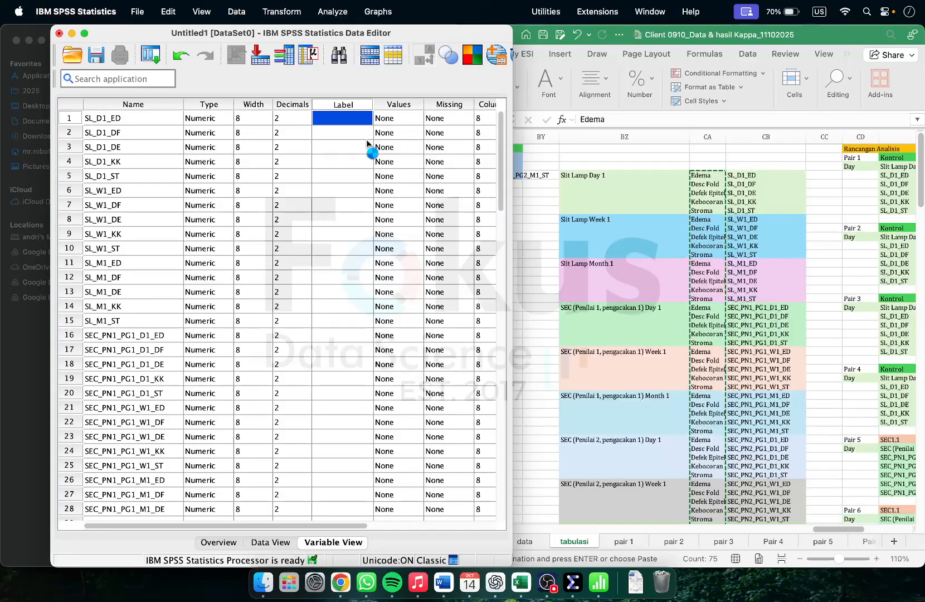
scroll(361, 156, down, 20)
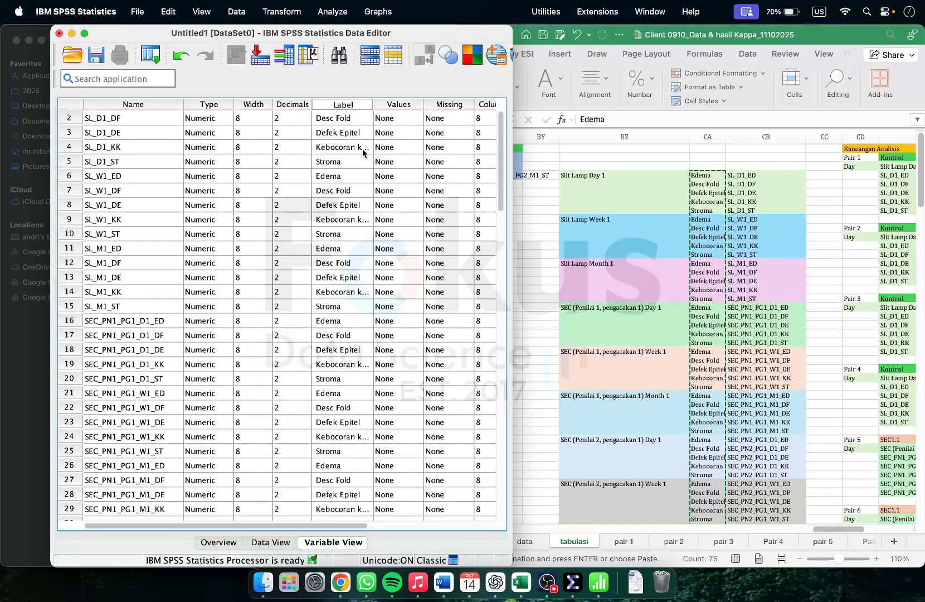
scroll(356, 172, up, 20)
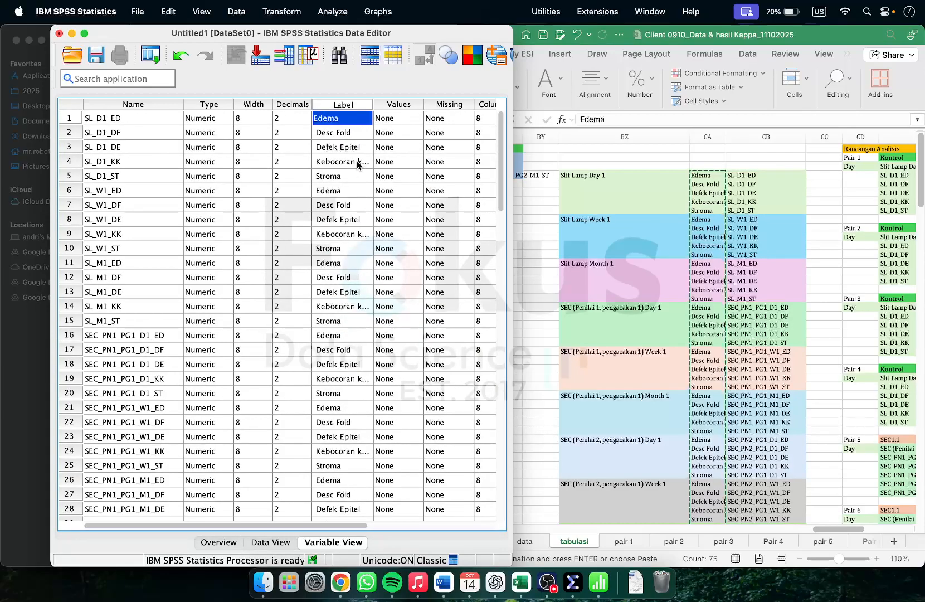
Step: Show the SPSS data grid and copy the whole score block B5:BX19 from the Excel tabulasi sheet
click(802, 260)
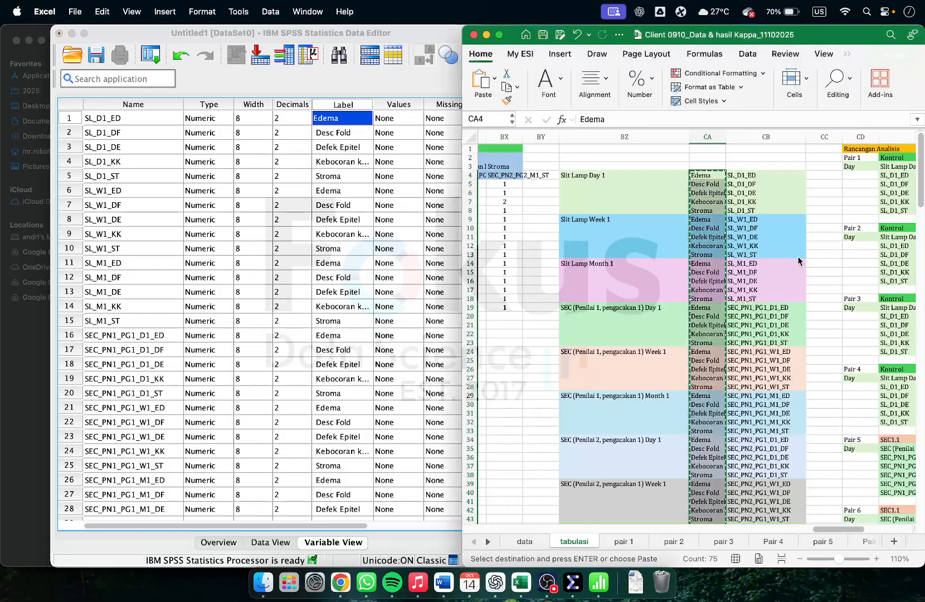
click(290, 541)
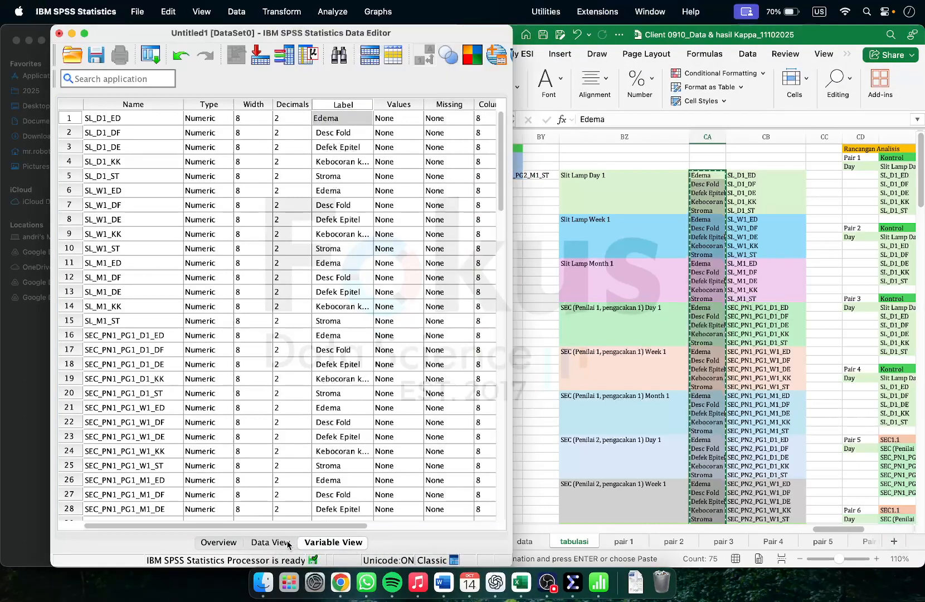
click(627, 363)
scroll(626, 362, left, 10)
scroll(626, 363, left, 15)
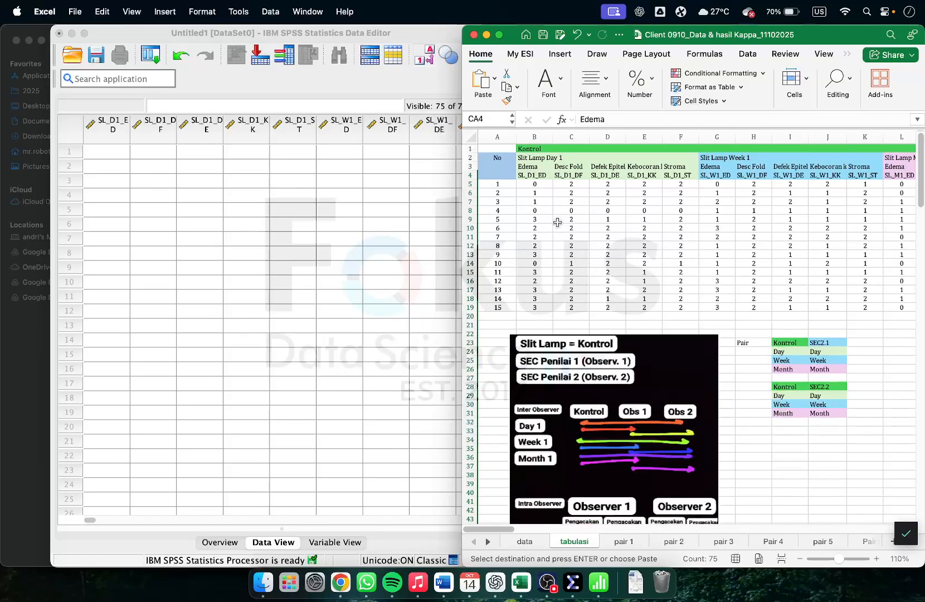
click(534, 184)
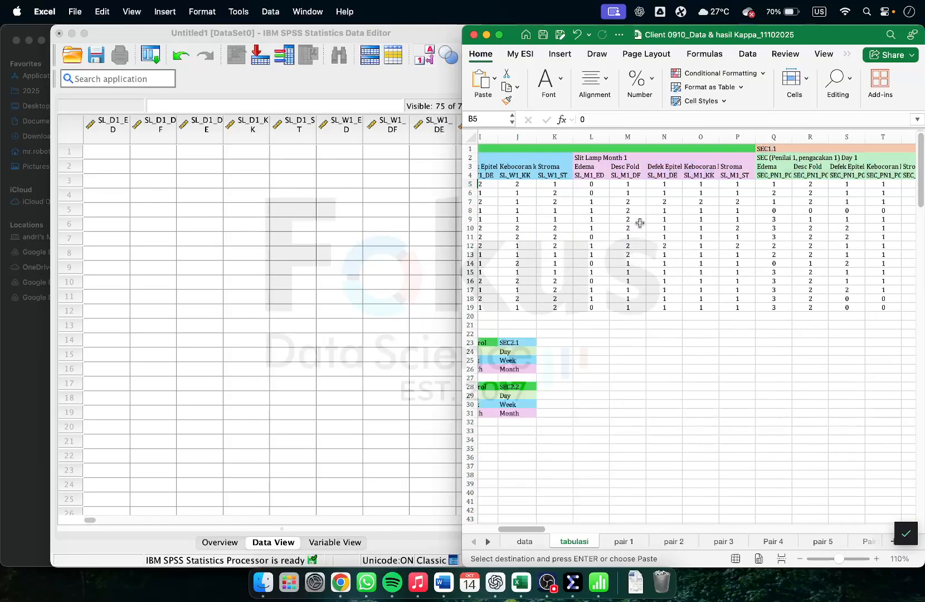
scroll(640, 221, right, 20)
scroll(695, 260, right, 15)
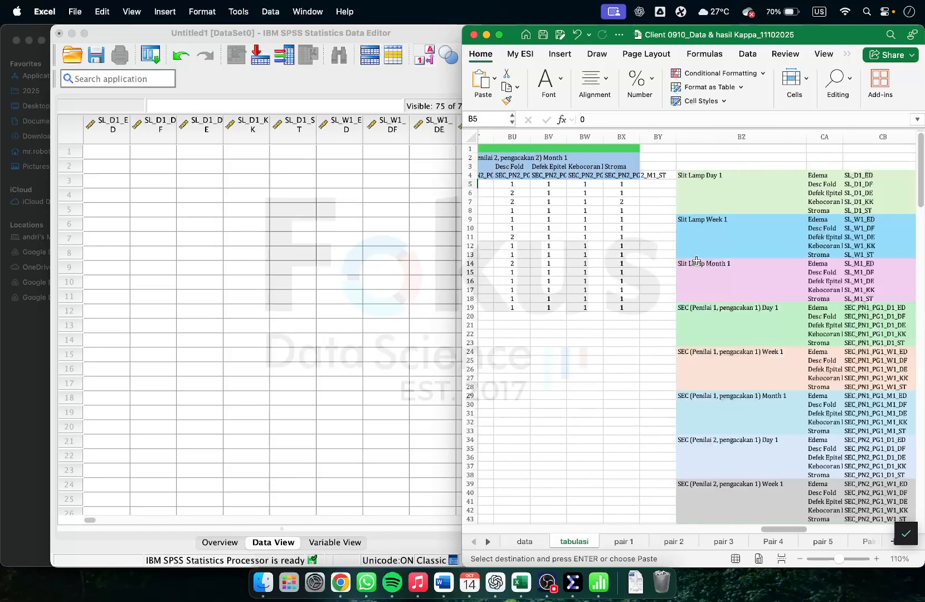
shift+click(626, 308)
right_click(610, 306)
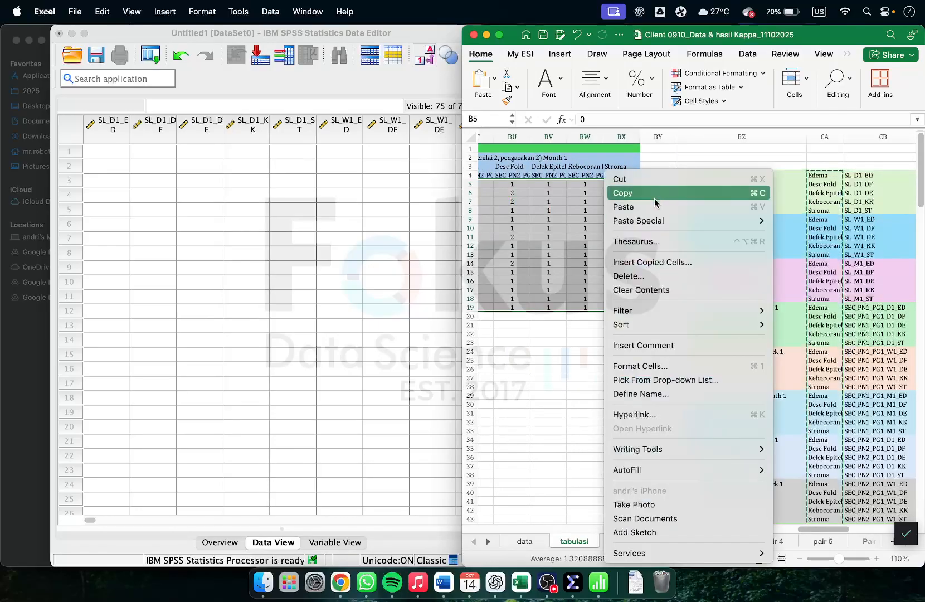
click(529, 213)
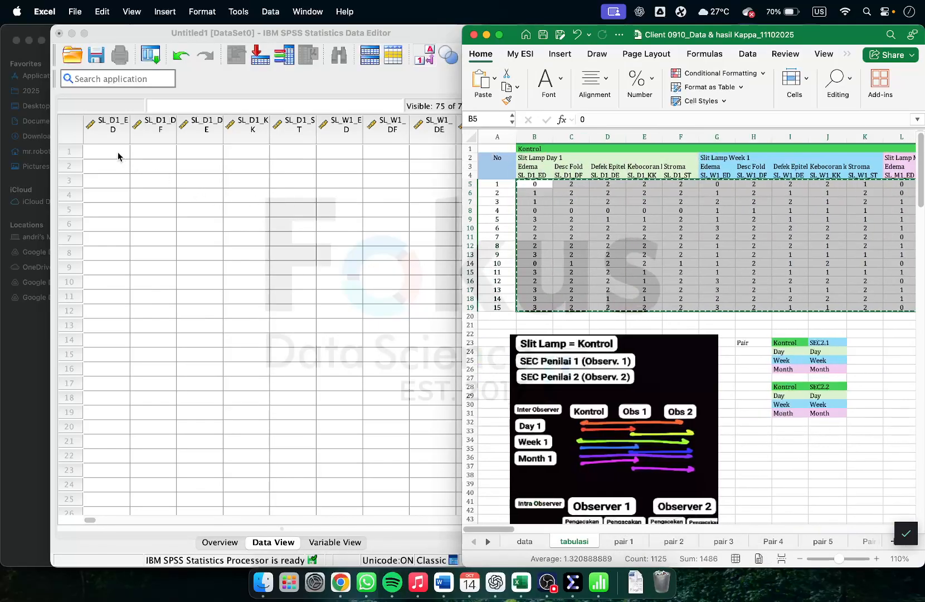
Step: Paste the copied scores into the SPSS data grid, starting at case 1 of SL_D1_ED
click(118, 156)
right_click(111, 152)
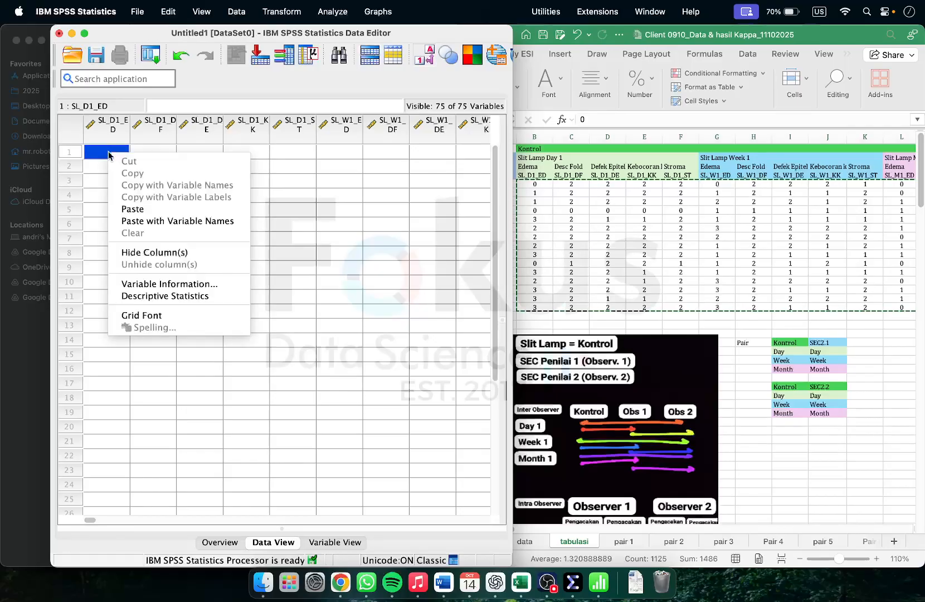
click(134, 209)
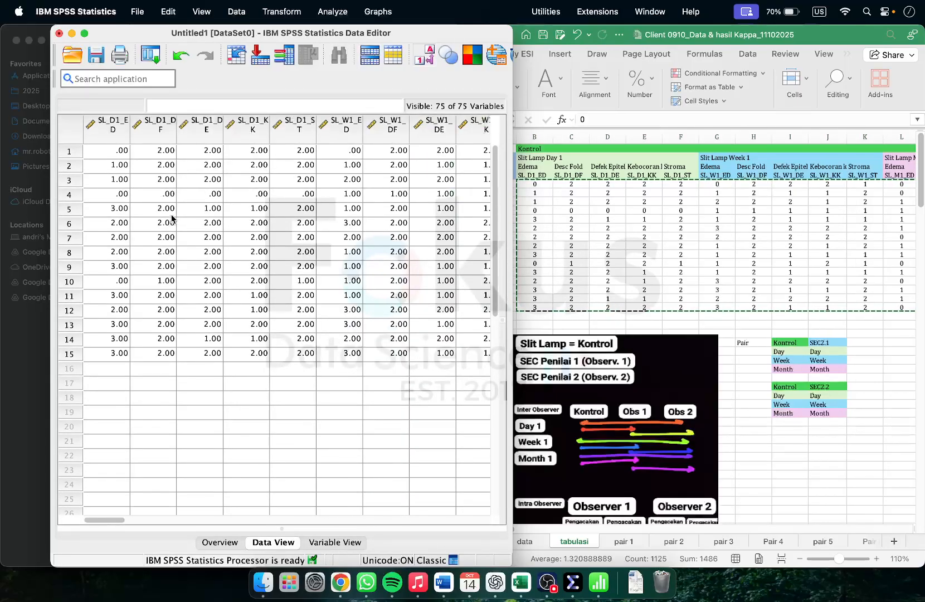
Step: Return to the coded variable list in Excel and select the Slit Lamp Day 1 group name
click(774, 226)
scroll(766, 240, right, 5)
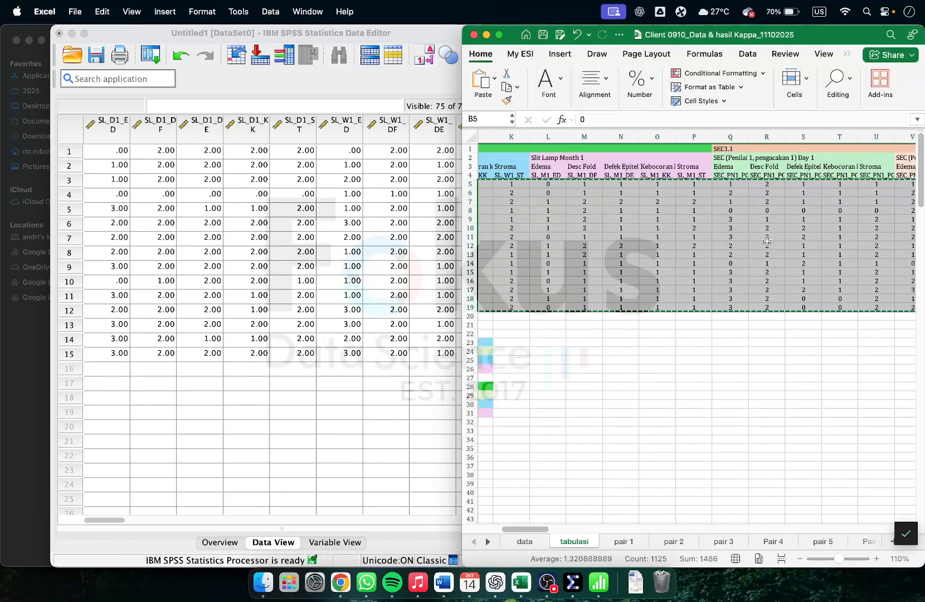
scroll(767, 241, right, 20)
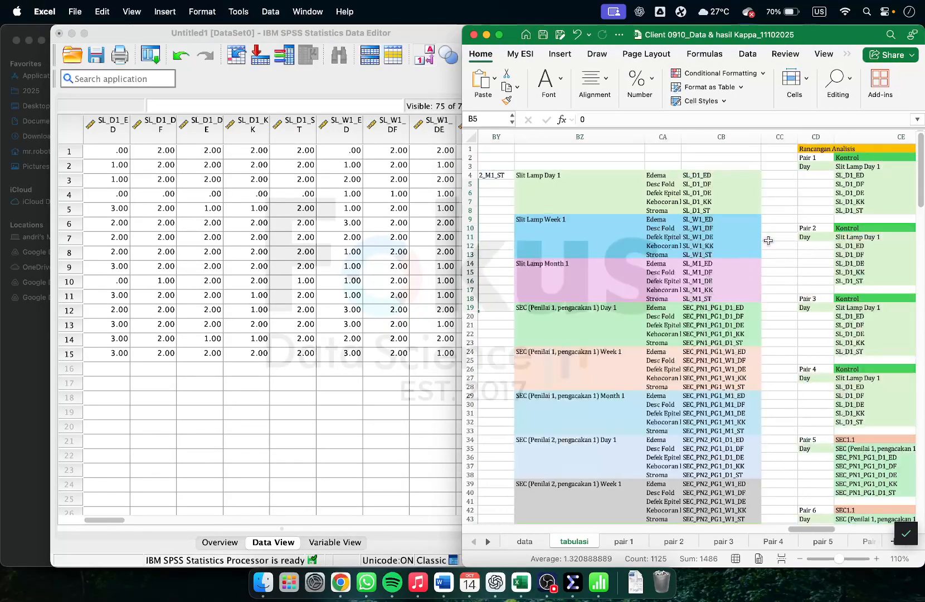
click(564, 177)
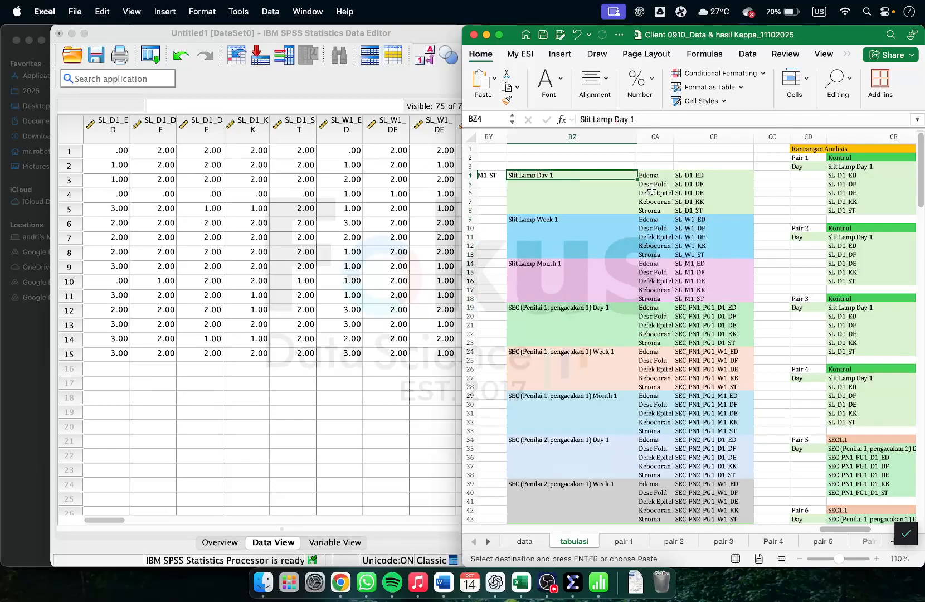
Step: Show the Rancangan Analisis pair list in Excel and place the SPSS data window beside it
scroll(651, 188, right, 5)
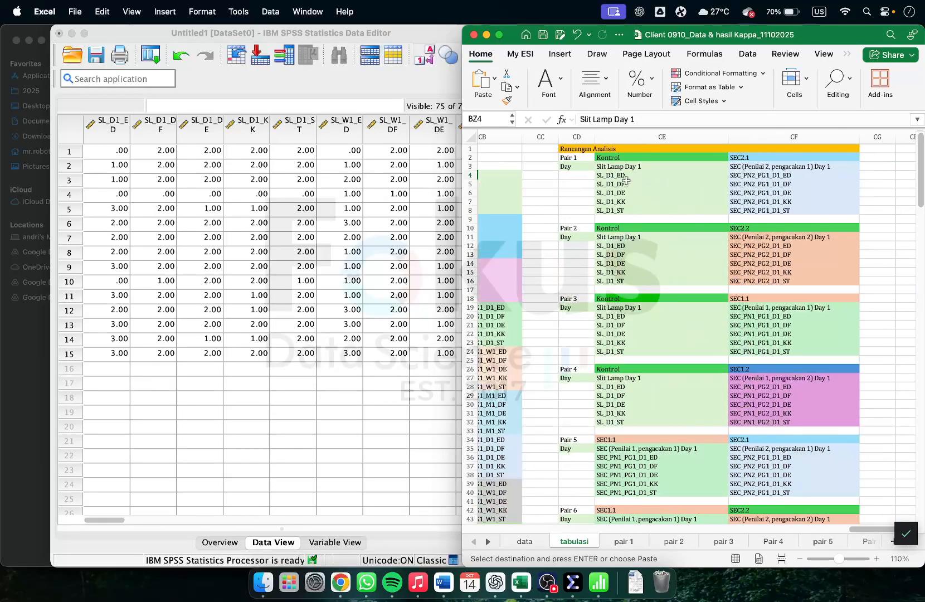
click(431, 198)
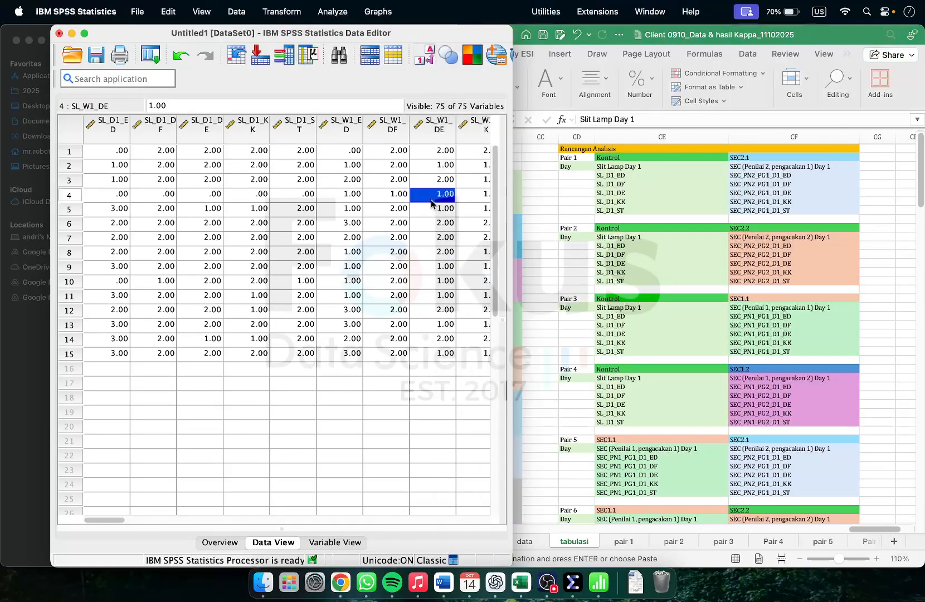
drag(401, 37, 332, 20)
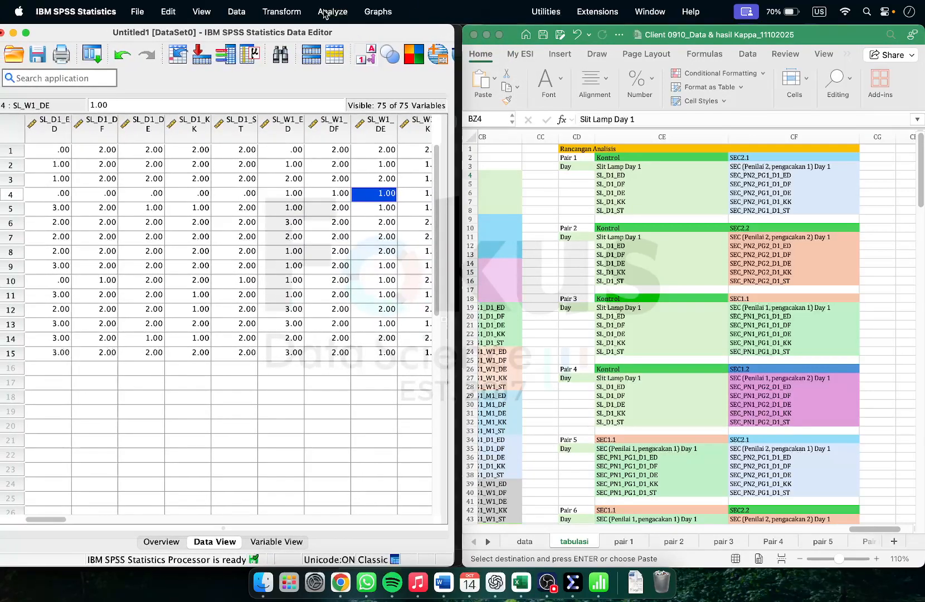
Step: Open the Crosstabs analysis in SPSS, then move and narrow its dialog so the Excel pair list stays visible
click(324, 12)
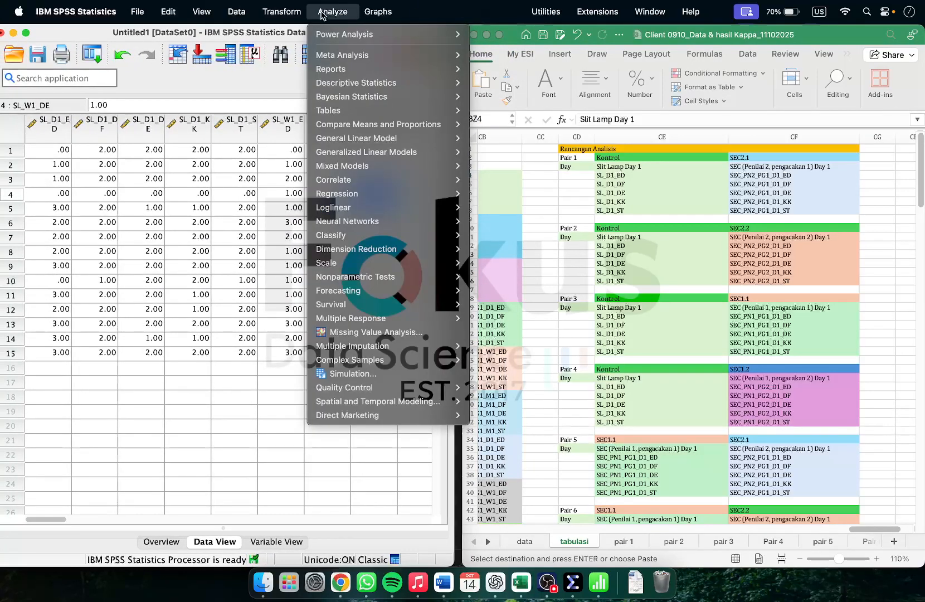
mouse_move(335, 86)
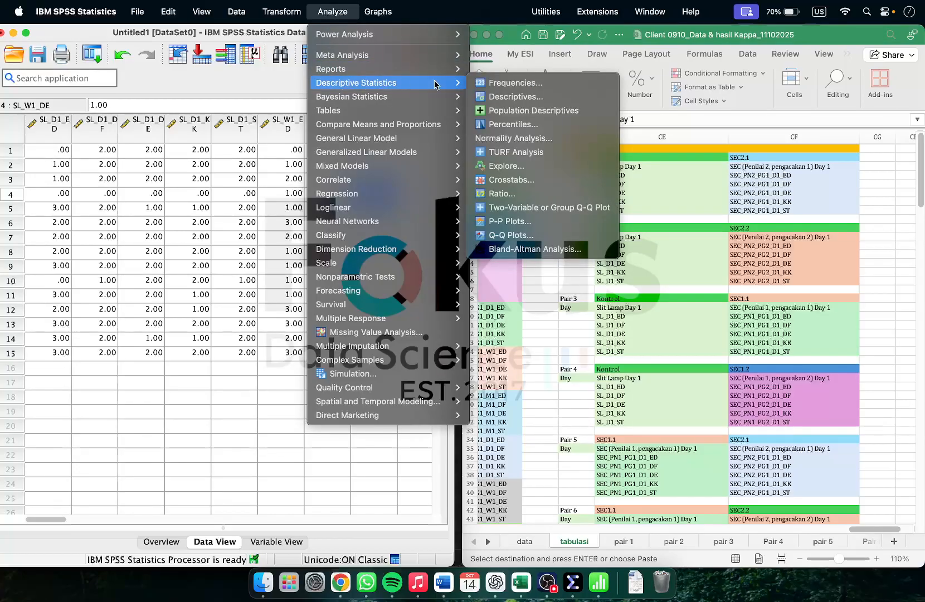
click(511, 179)
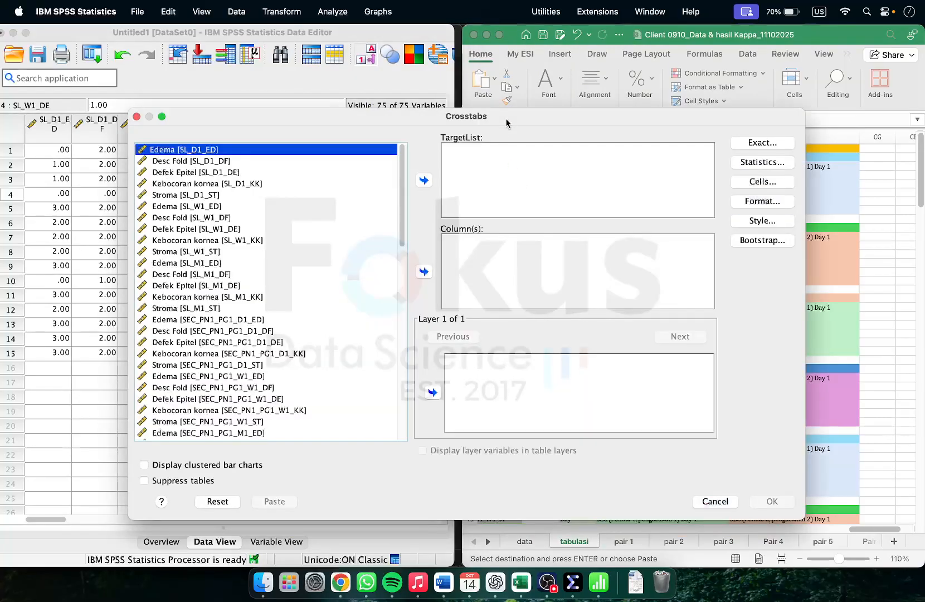
drag(506, 122, 399, 110)
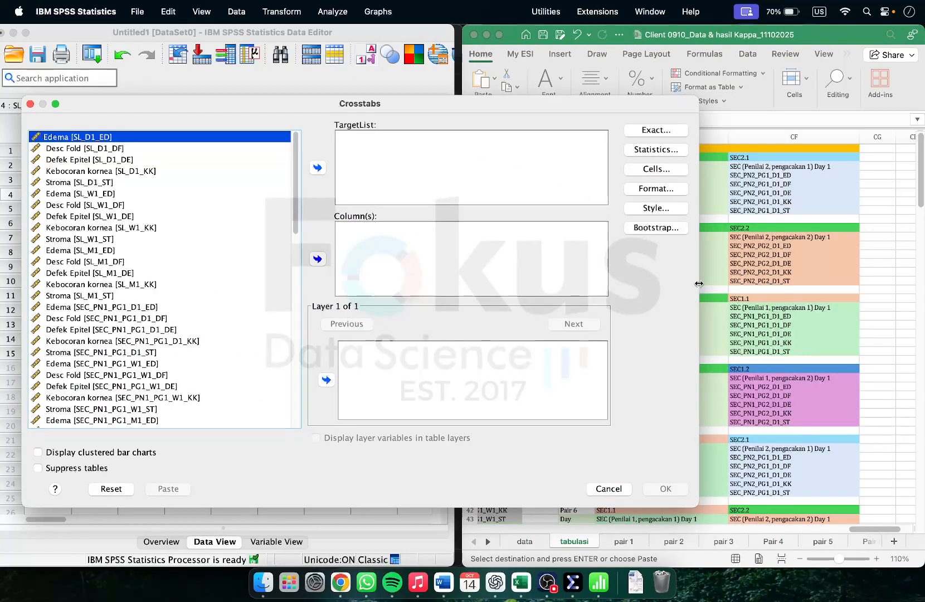
drag(698, 283, 537, 276)
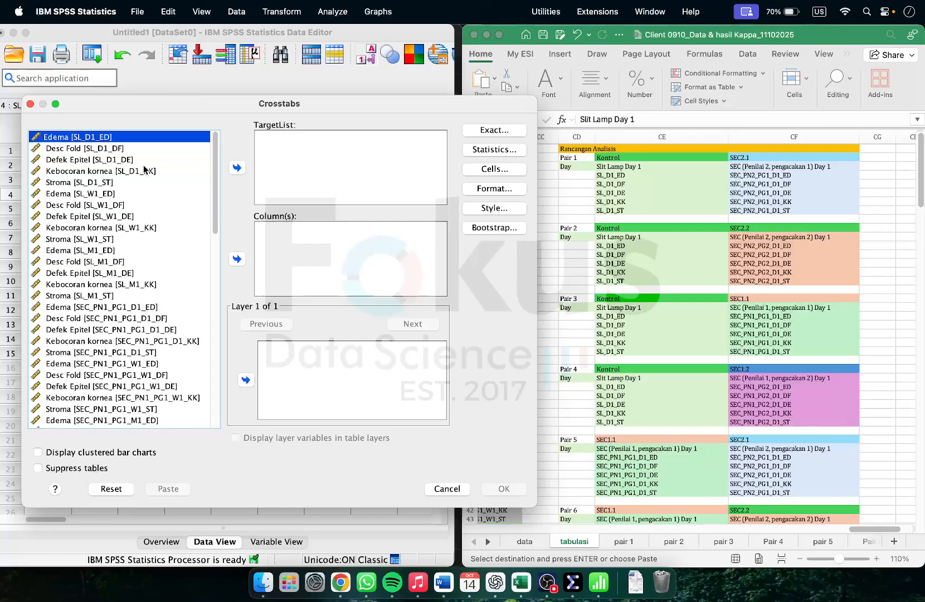
Step: Add Edema [SL_D1_ED] to the Crosstabs TargetList as the first rater's variable
click(113, 148)
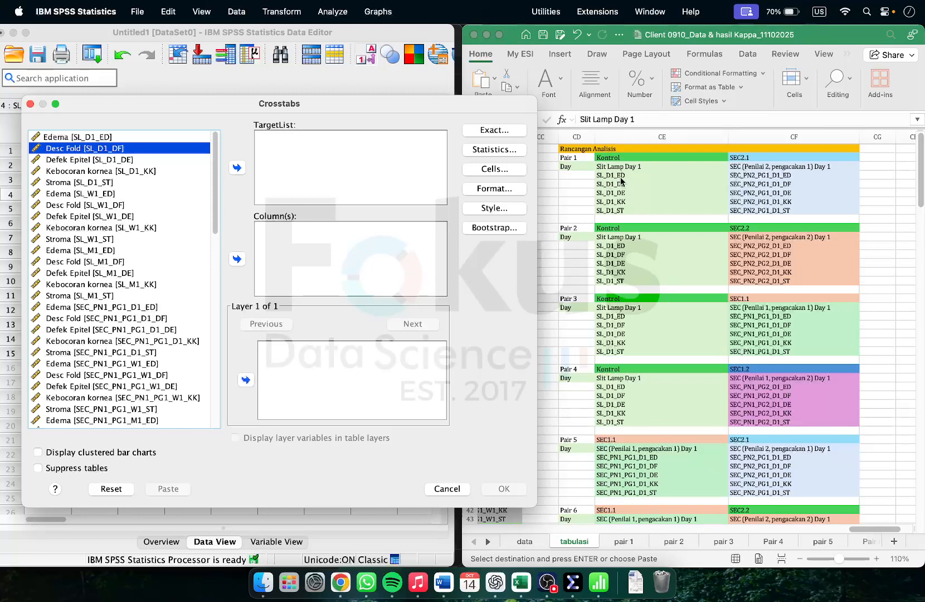
click(120, 160)
click(88, 138)
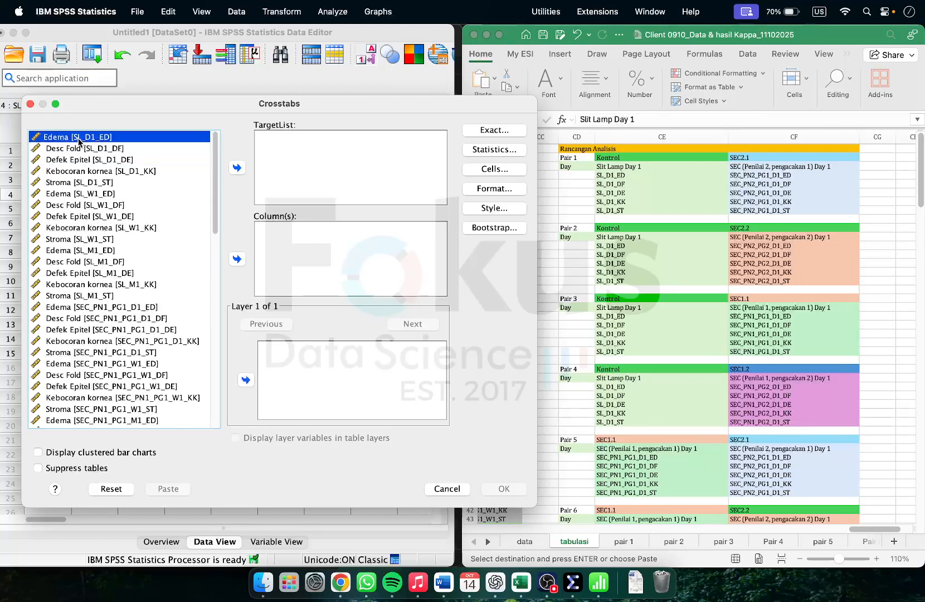
click(239, 168)
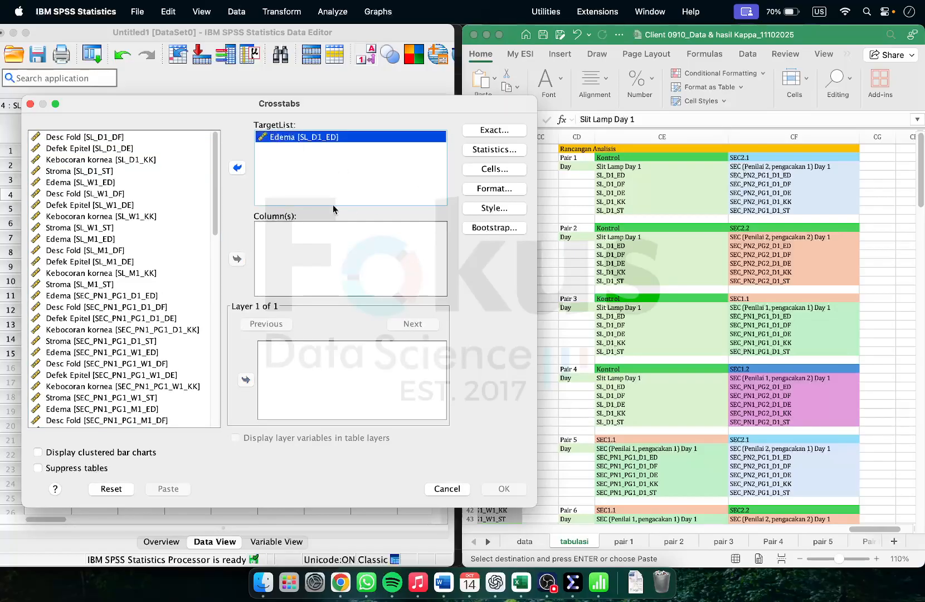
Step: Look up the Pair 1 counterpart in Excel and add Edema [SEC_PN2_PG1_D1_ED] as the Crosstabs column variable
click(748, 174)
click(736, 183)
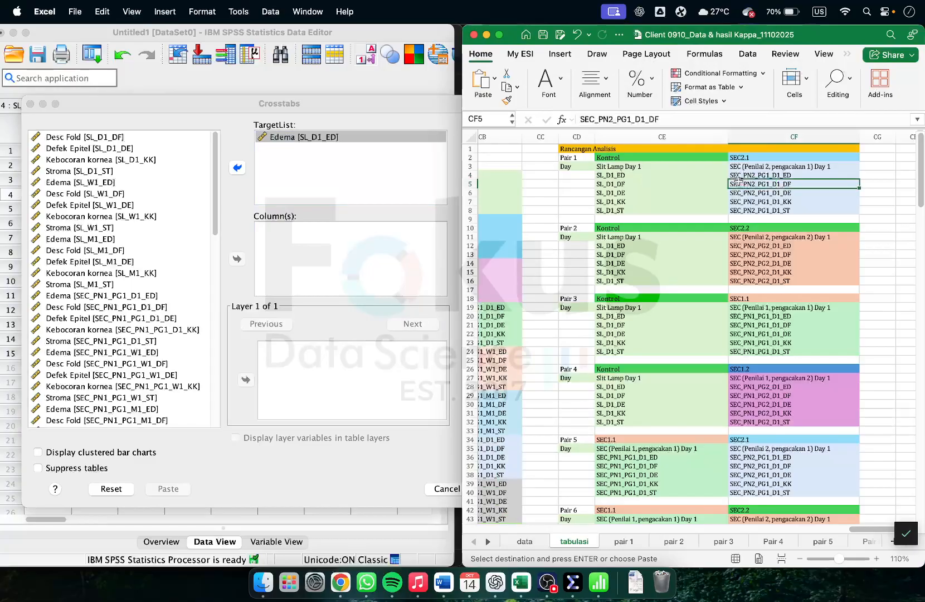
click(739, 175)
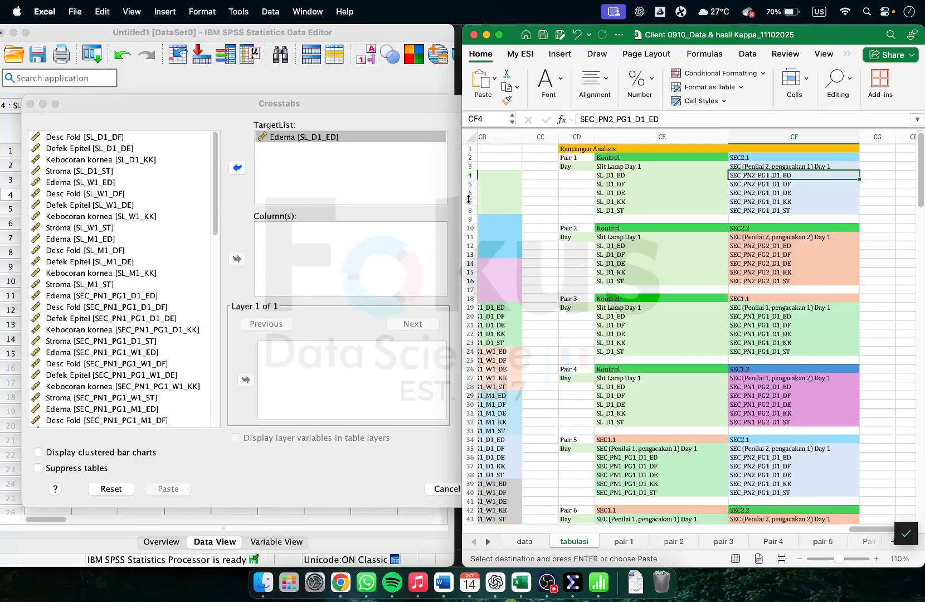
scroll(154, 241, down, 2)
scroll(155, 241, down, 10)
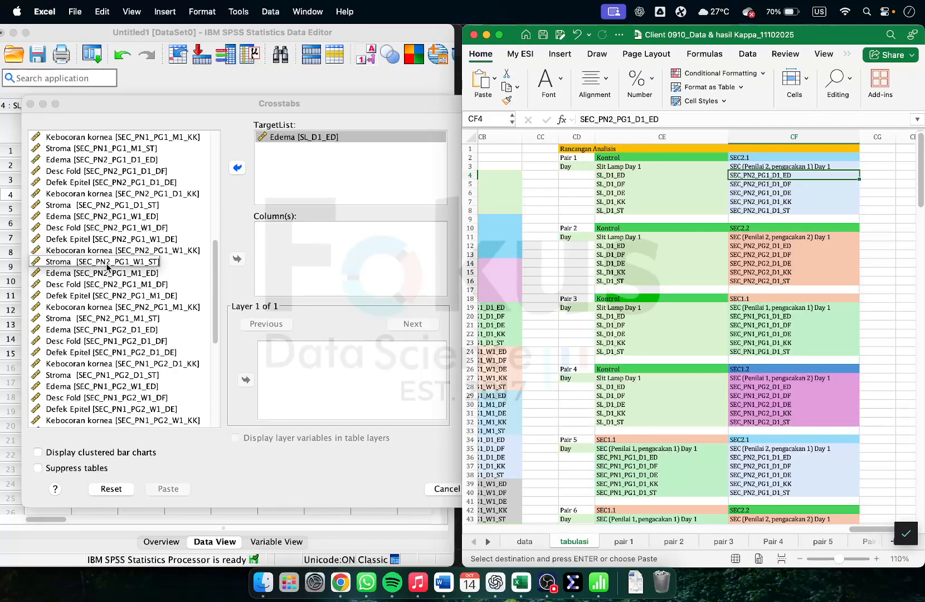
click(88, 216)
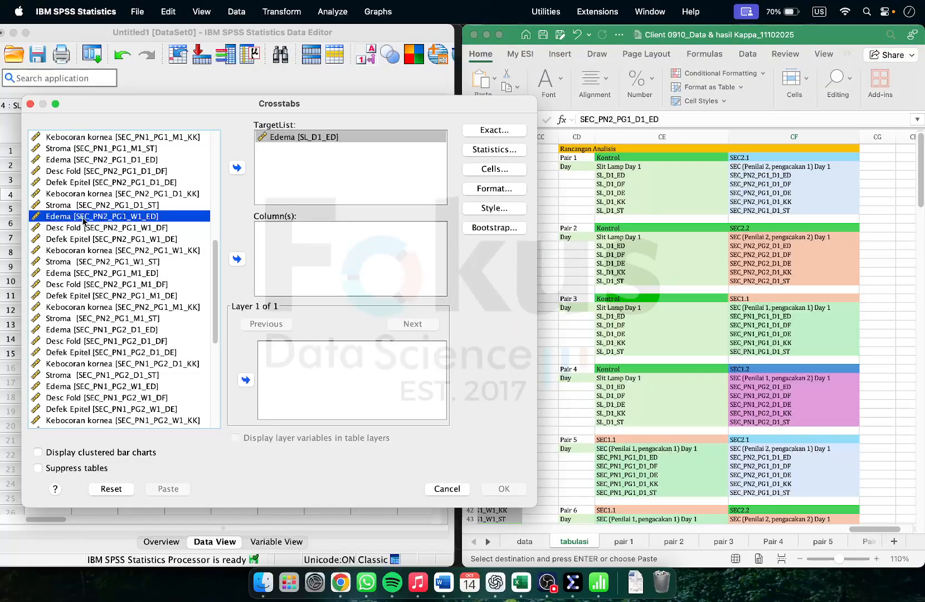
scroll(82, 222, up, 5)
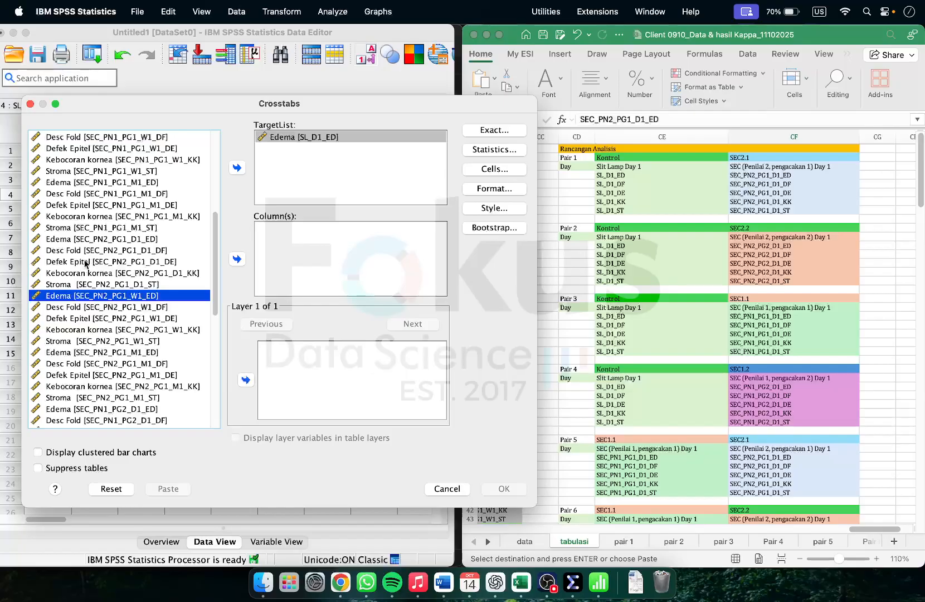
click(81, 241)
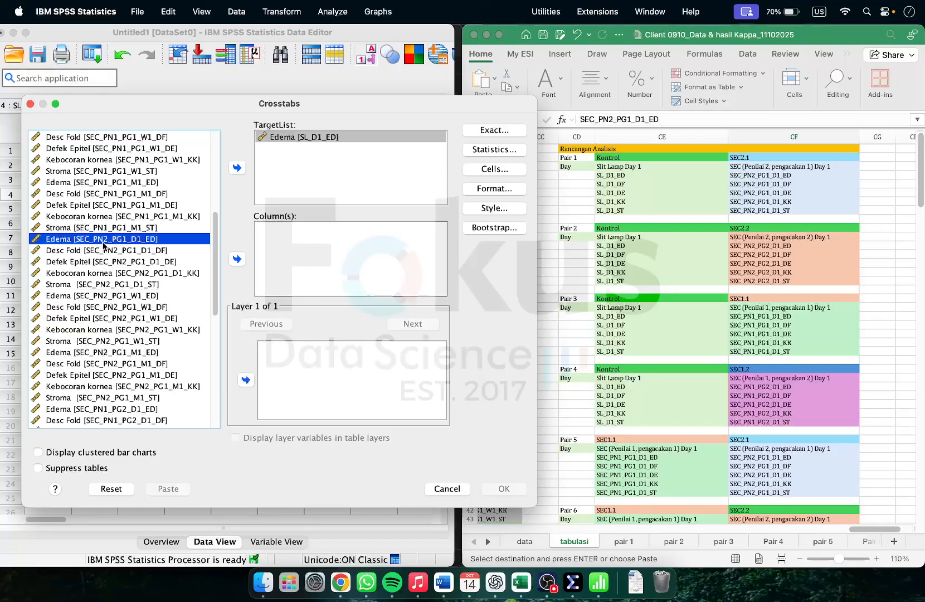
click(237, 259)
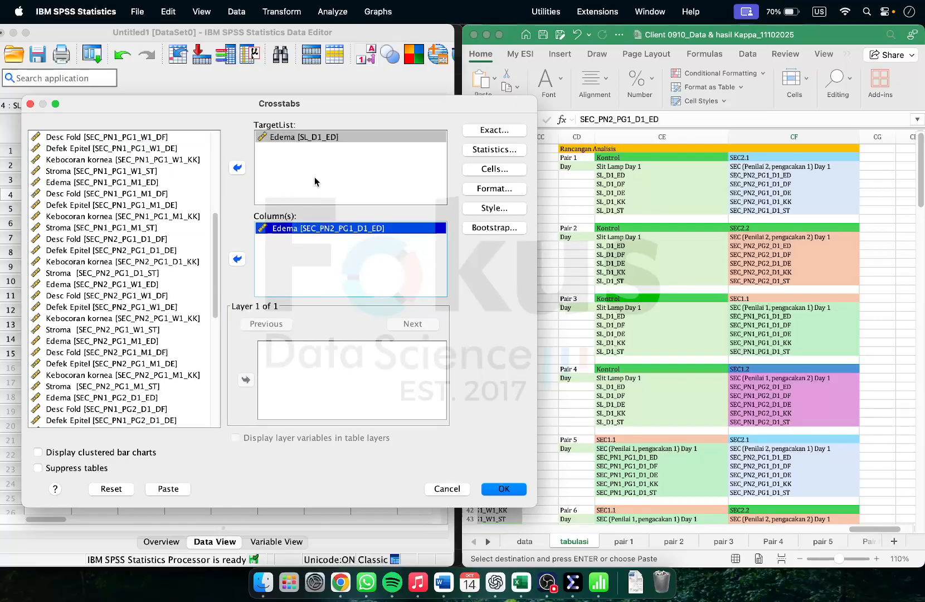
Step: Enable the Kappa statistic for the crosstab and run the analysis
click(493, 150)
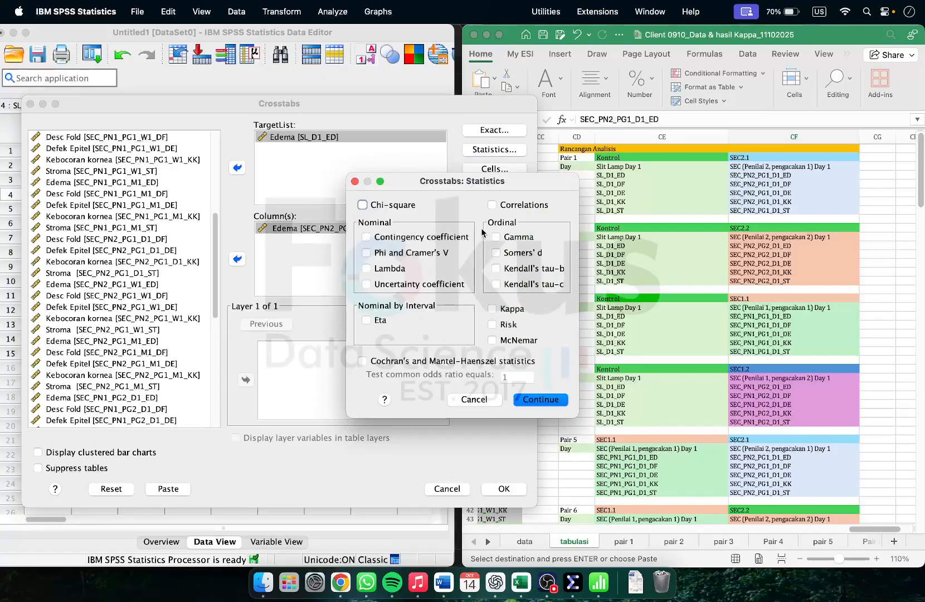
click(494, 308)
click(537, 400)
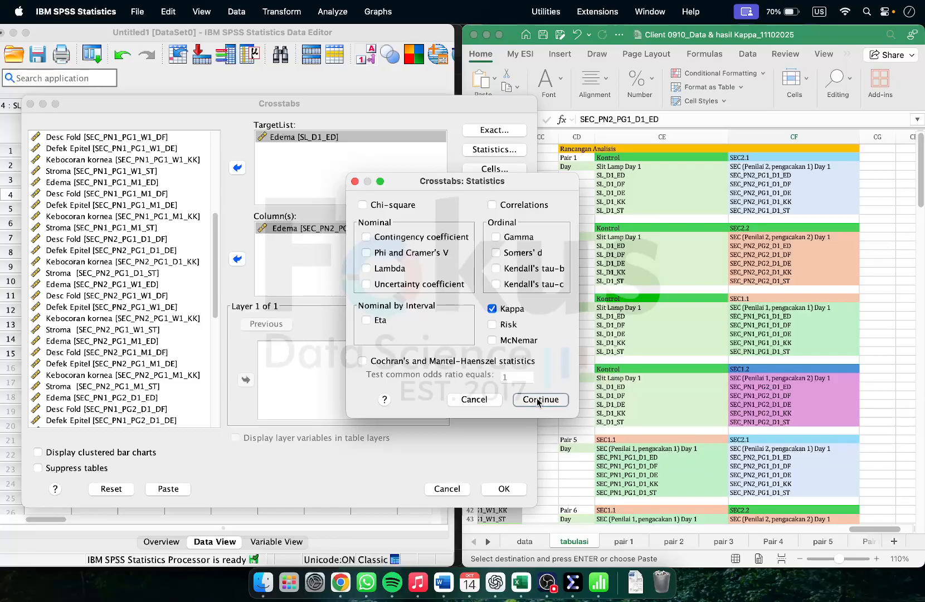
click(502, 489)
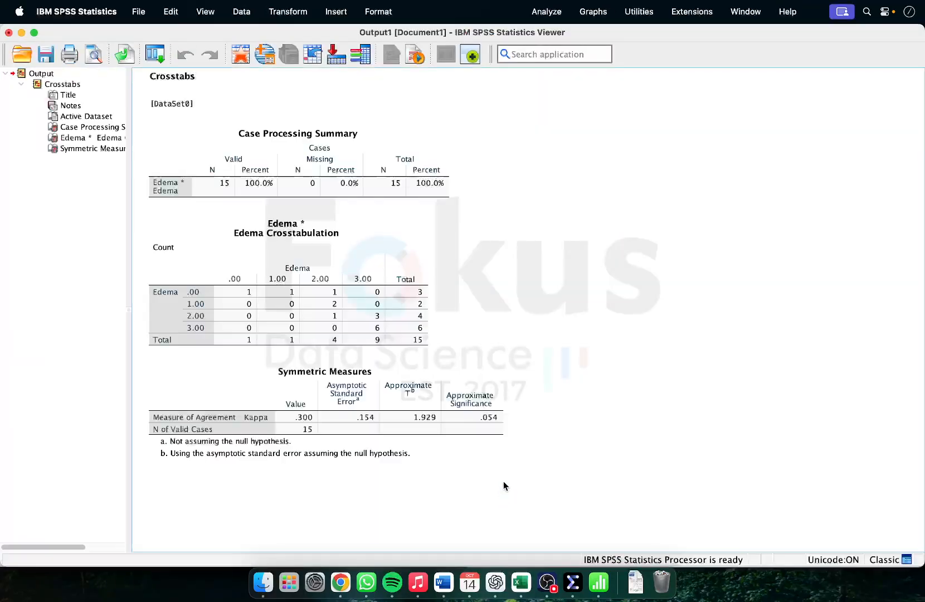
Step: Select the Symmetric Measures table, then switch to the Word interpretation document and place its Cohen's Kappa section beside the SPSS output
click(371, 411)
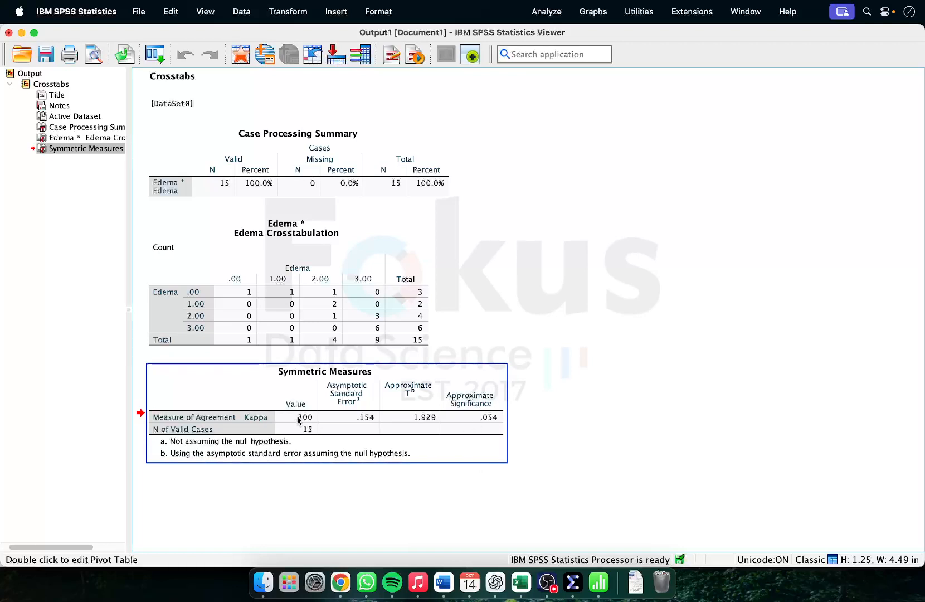
click(444, 581)
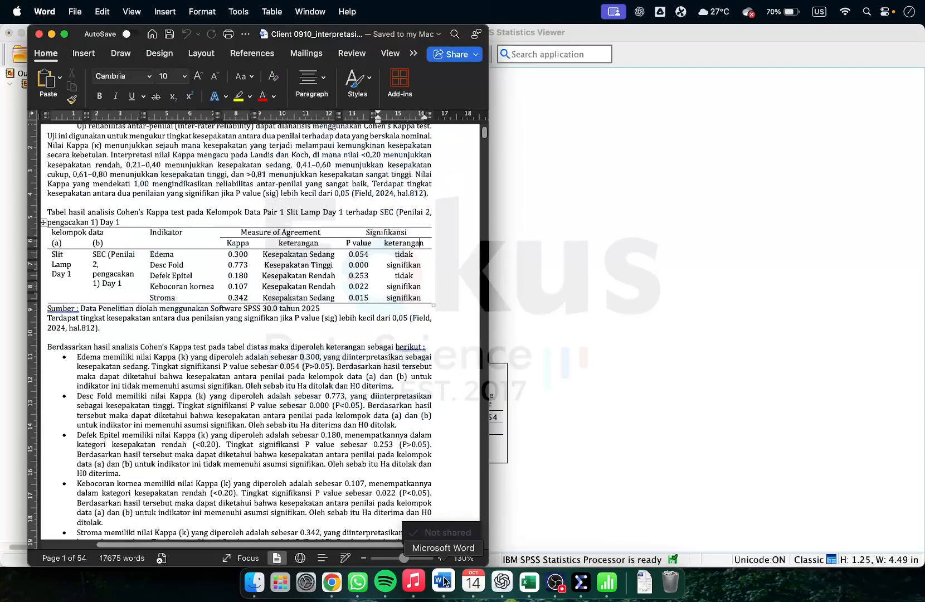
scroll(374, 393, up, 3)
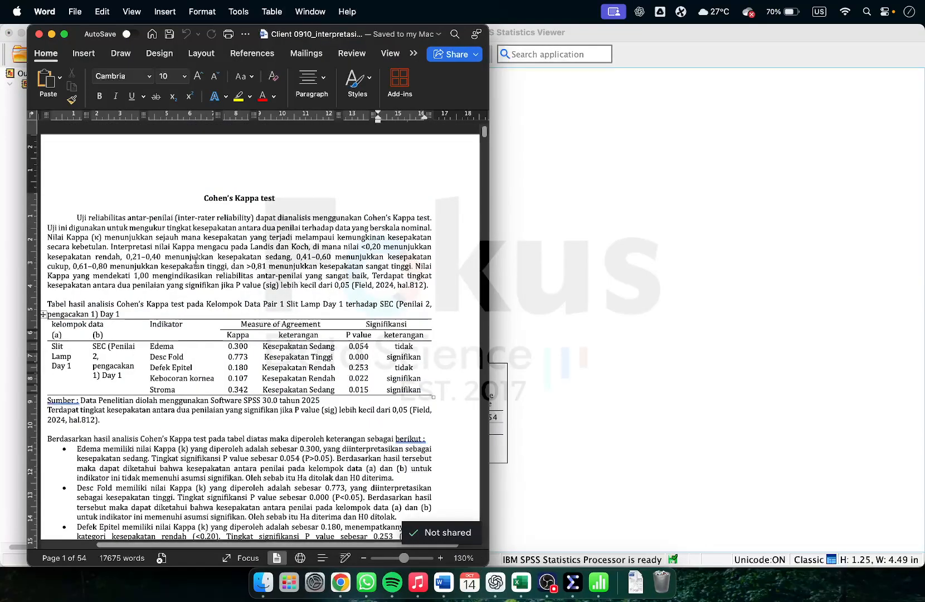
click(130, 255)
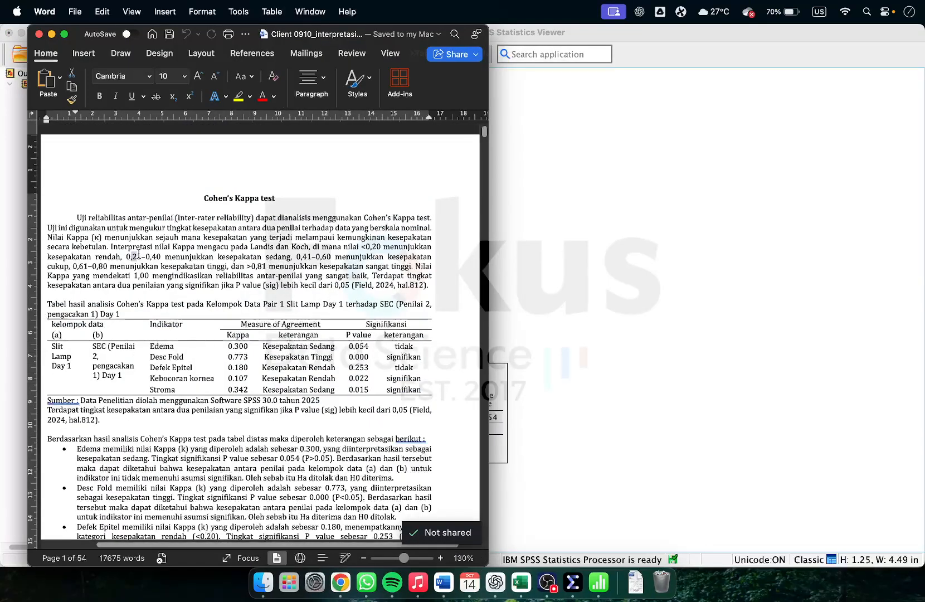
click(361, 246)
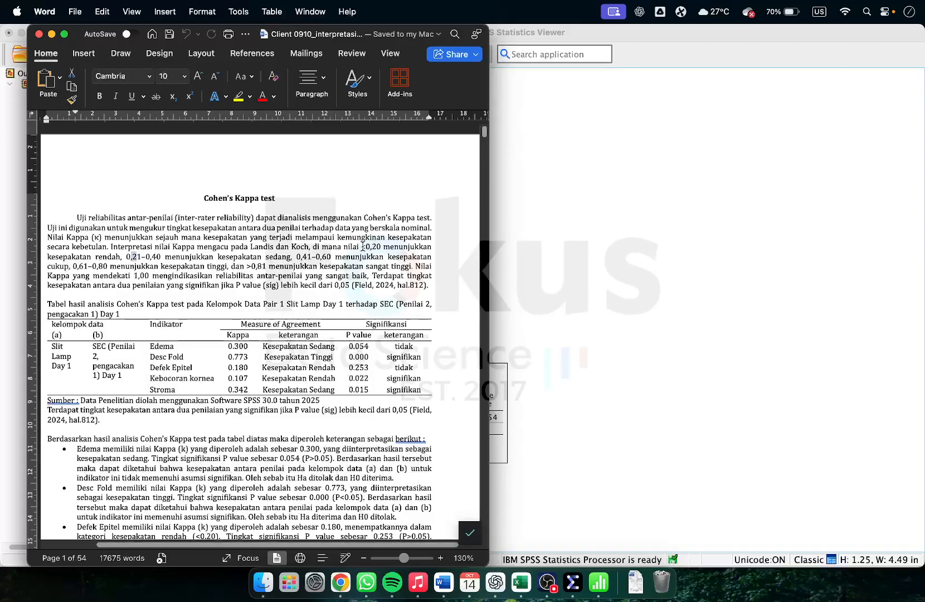
click(390, 34)
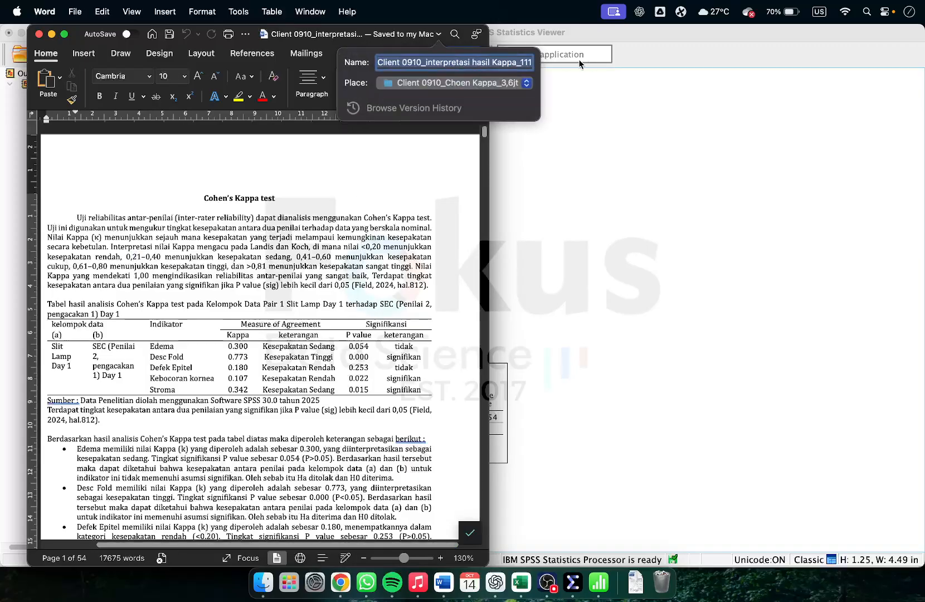
click(194, 228)
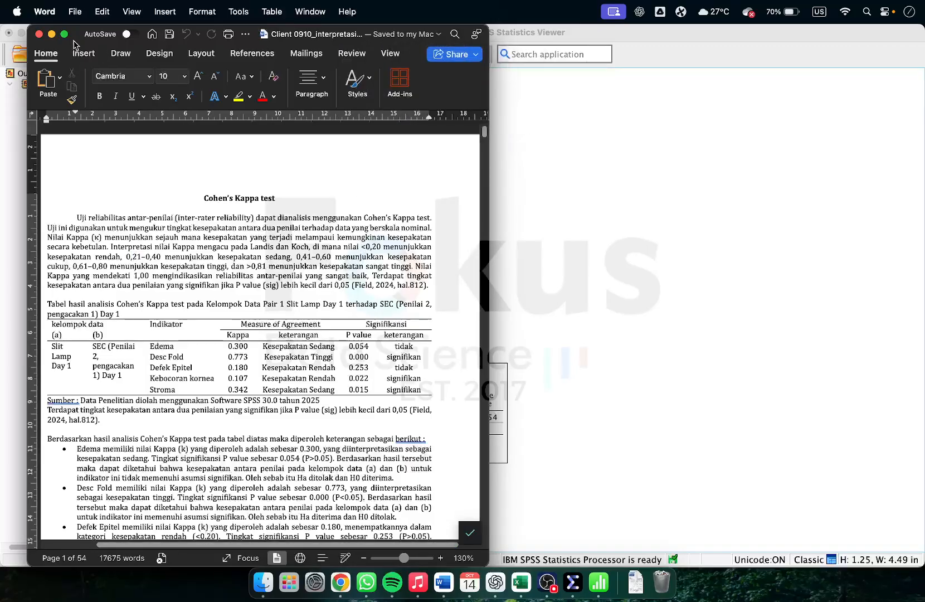
drag(76, 44, 467, 58)
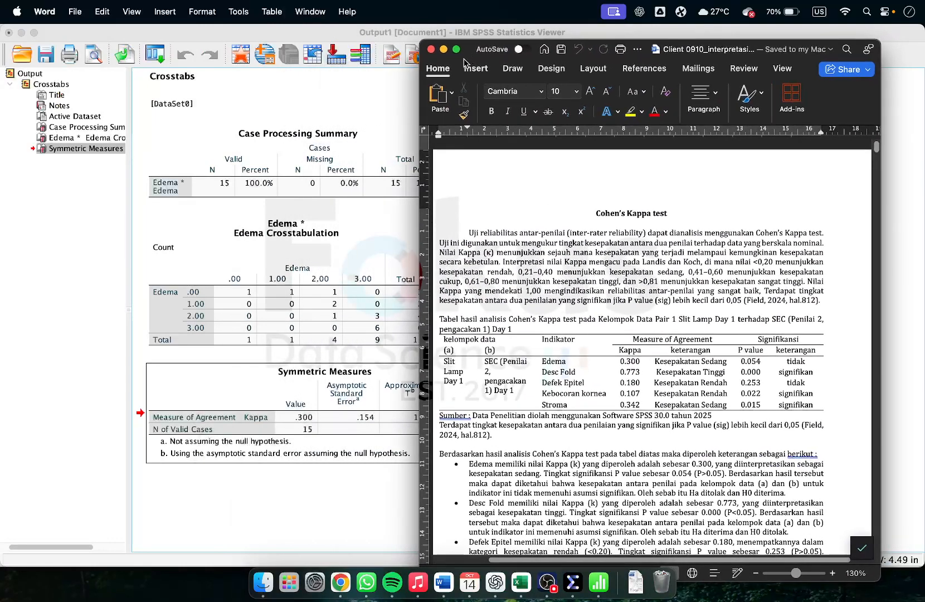
Step: Compare the Kappa value in the output with the Landis and Koch agreement ranges in the Word introduction
click(301, 402)
drag(469, 273, 520, 272)
click(532, 272)
click(531, 272)
click(676, 277)
drag(733, 273, 739, 274)
drag(504, 280, 549, 282)
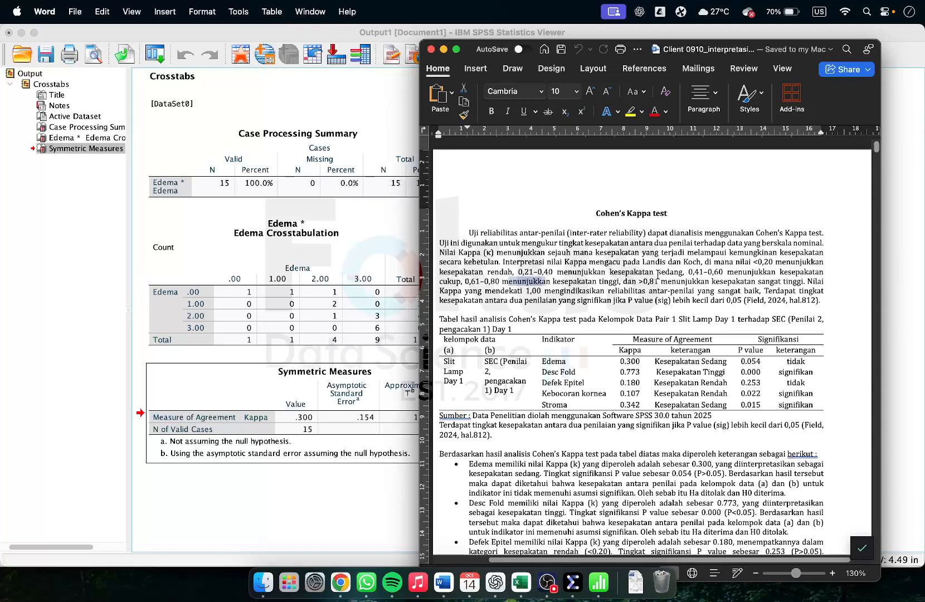
click(654, 280)
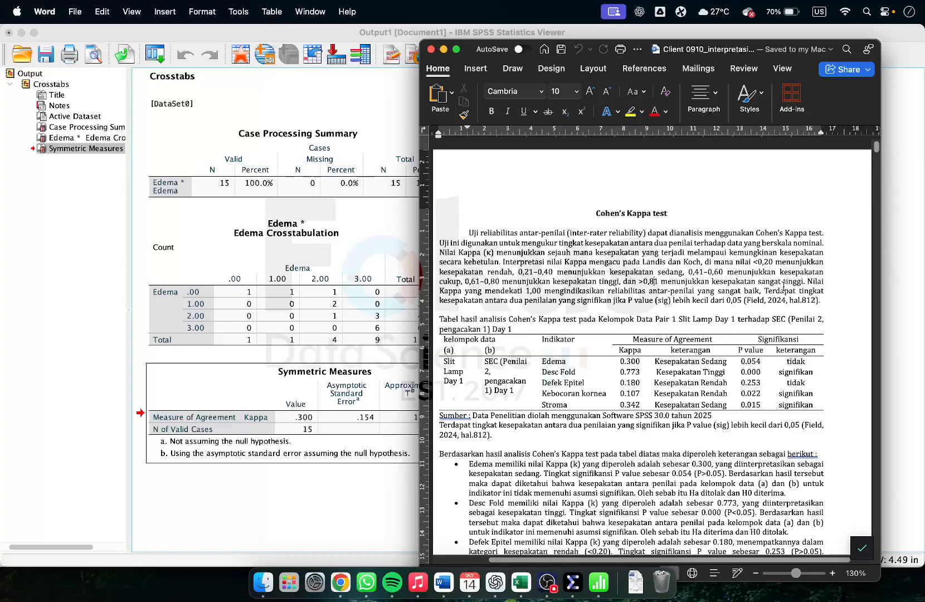
Step: Uncover the output's Approximate Significance column and compare it with the P value rule and Pair 1 results table in Word
click(296, 386)
drag(808, 66, 903, 60)
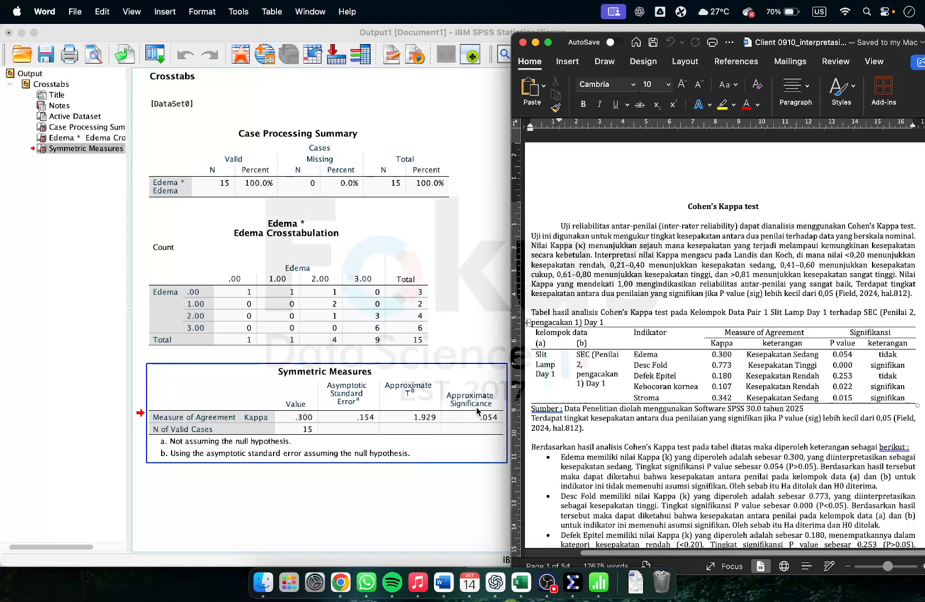
click(622, 424)
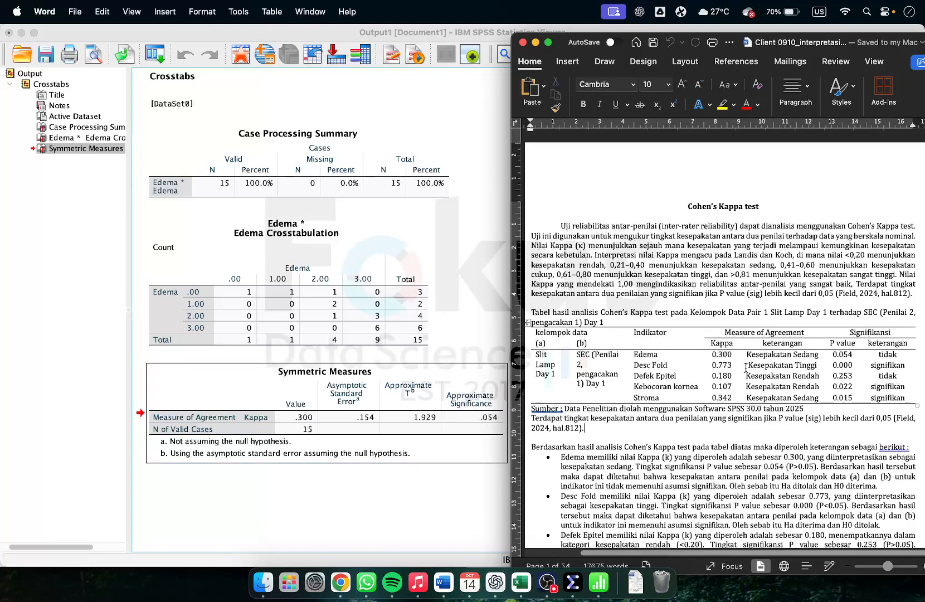
scroll(745, 368, right, 2)
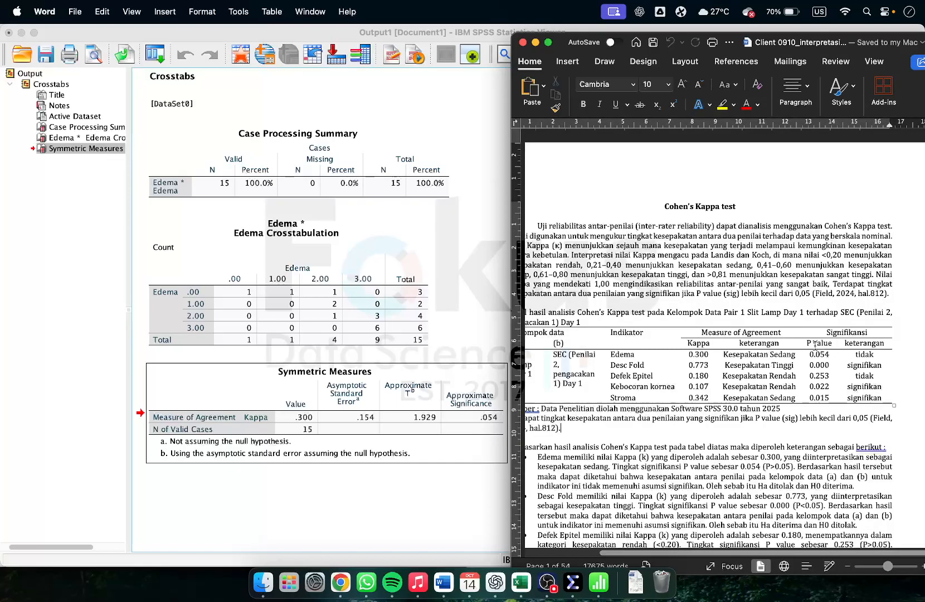
scroll(793, 395, left, 2)
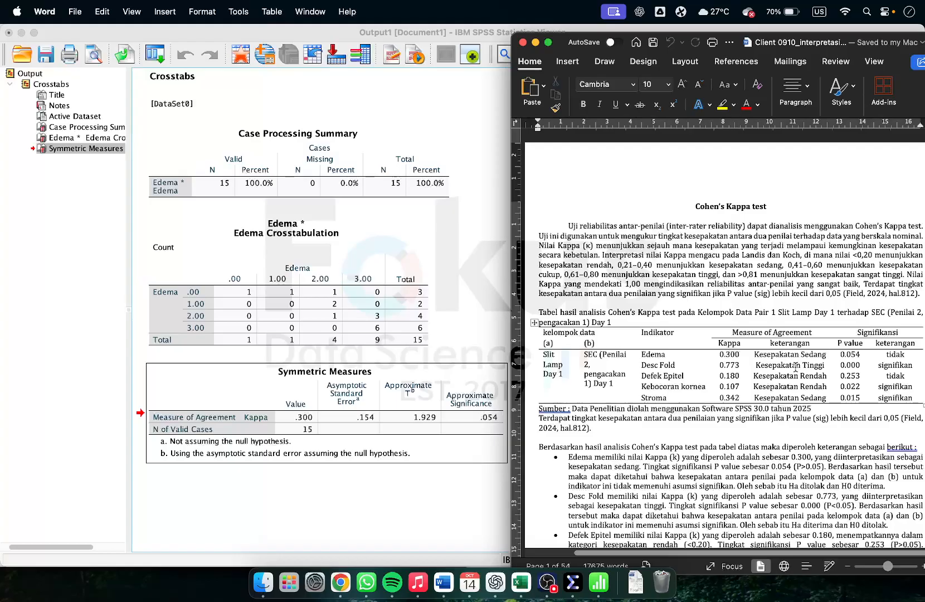
Step: Compare Edema's Kappa agreement range in the introduction with its P value in the Pair 1 results table
scroll(795, 367, right, 2)
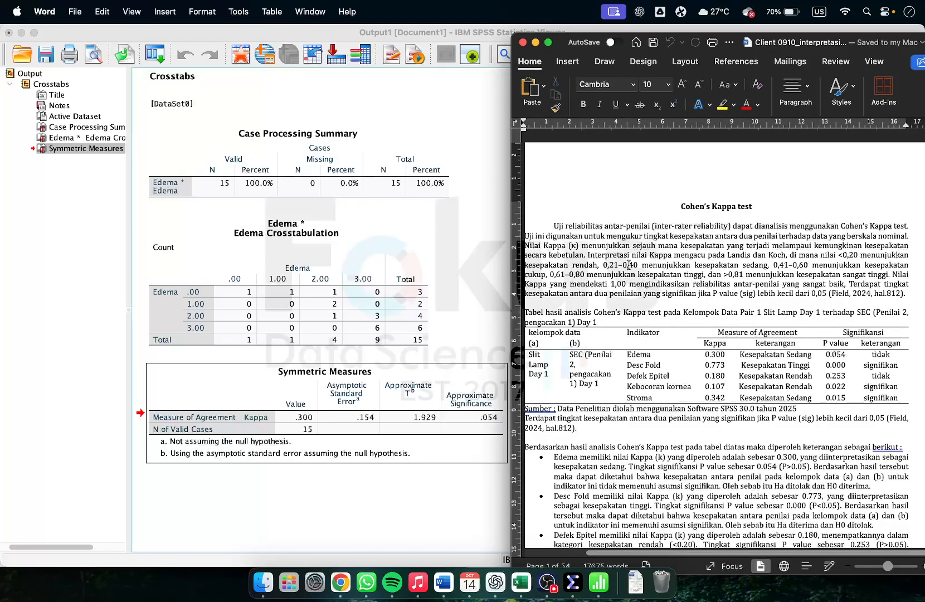
drag(611, 266, 757, 266)
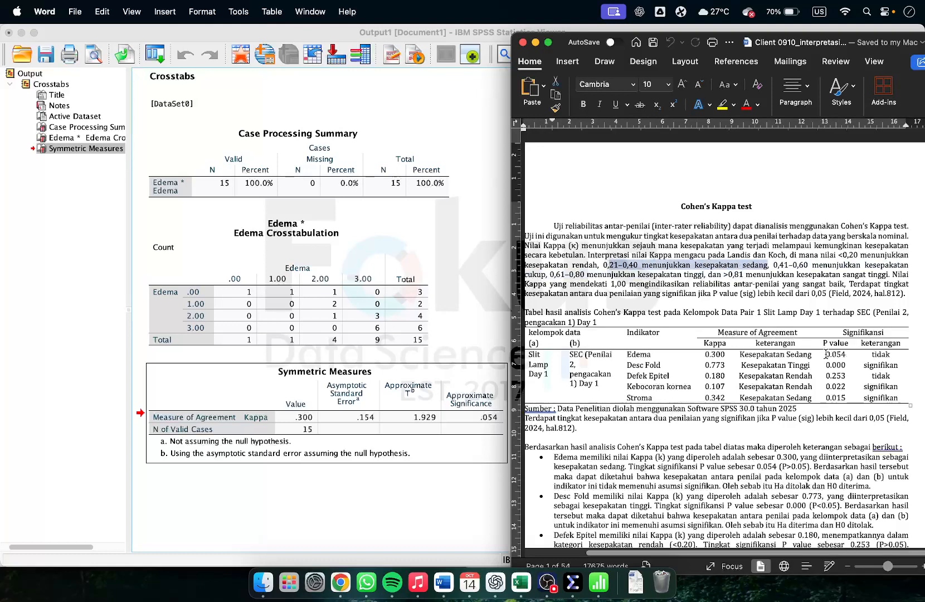
drag(826, 354, 837, 352)
click(434, 365)
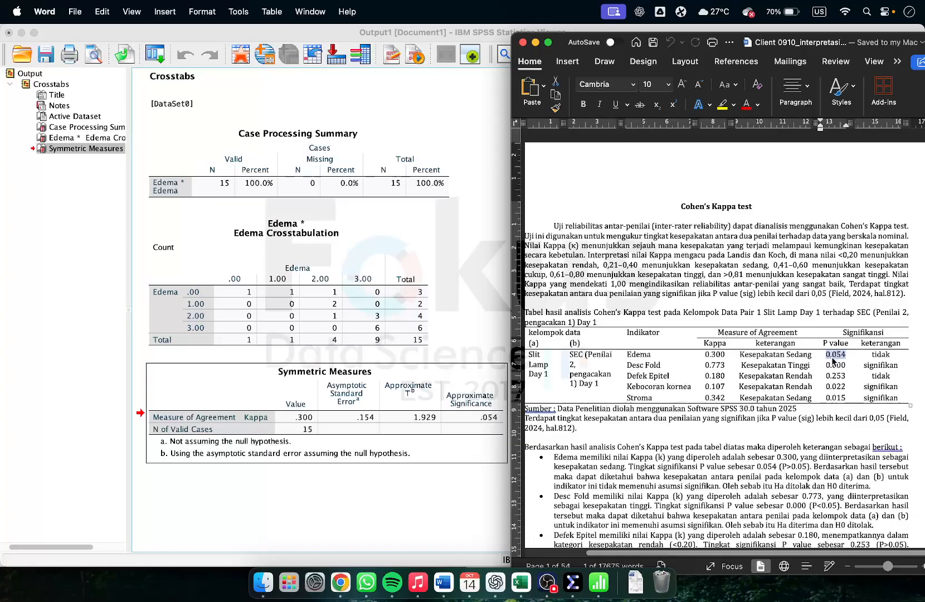
Step: Switch to the SPSS Data Editor for Untitled1 and bring up the Excel tabulasi sheet with the analysis pairs beside it
click(551, 592)
click(573, 583)
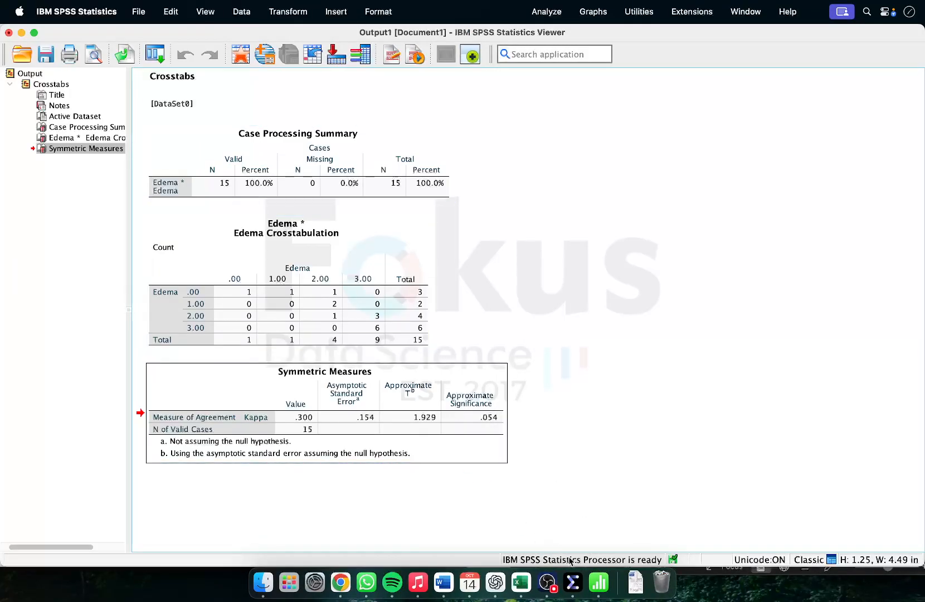
right_click(574, 579)
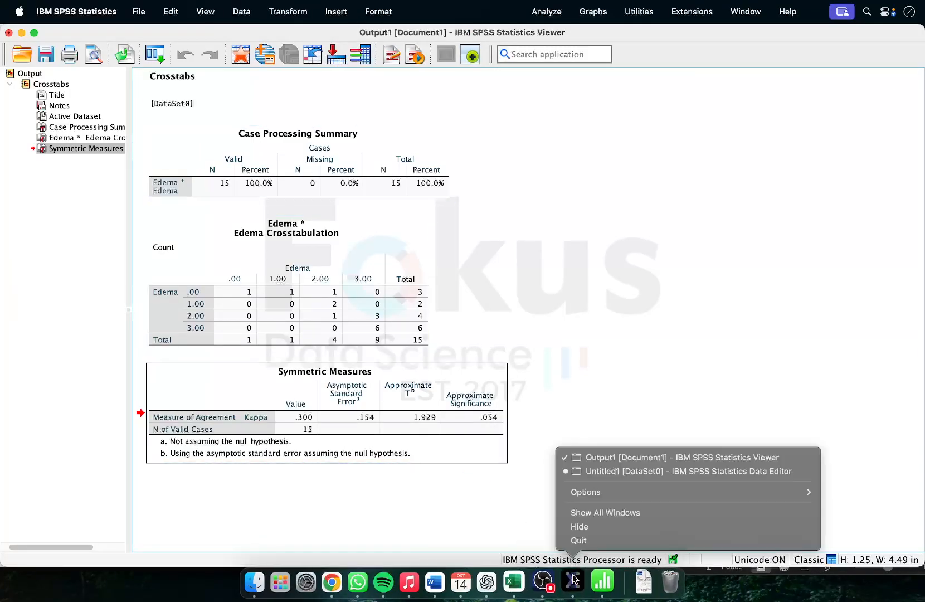
click(628, 464)
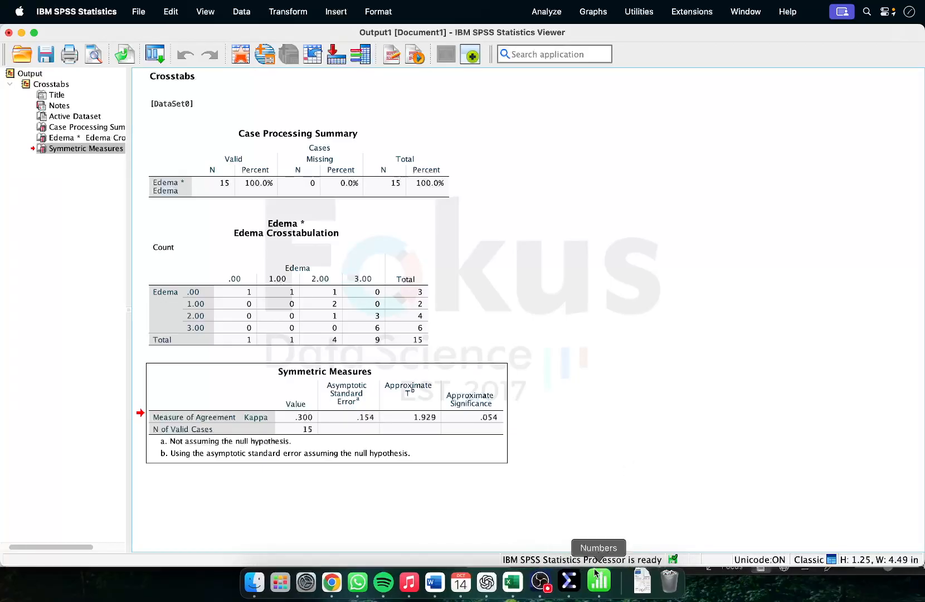
right_click(576, 576)
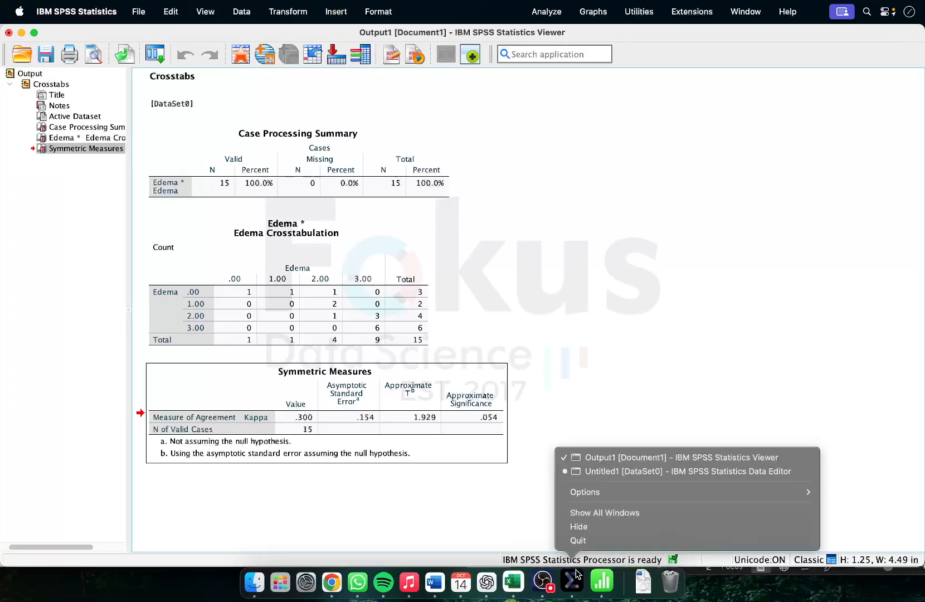
click(625, 474)
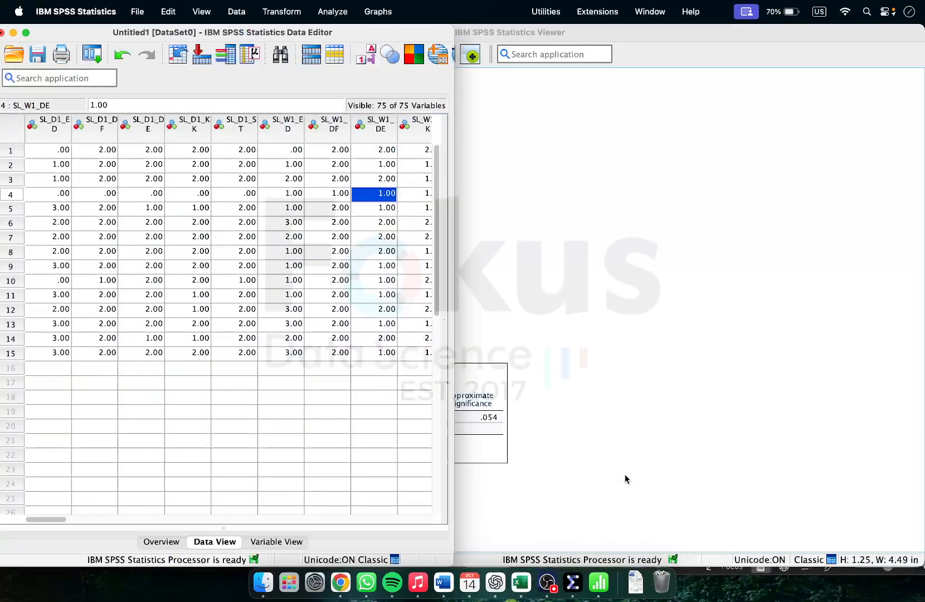
click(332, 12)
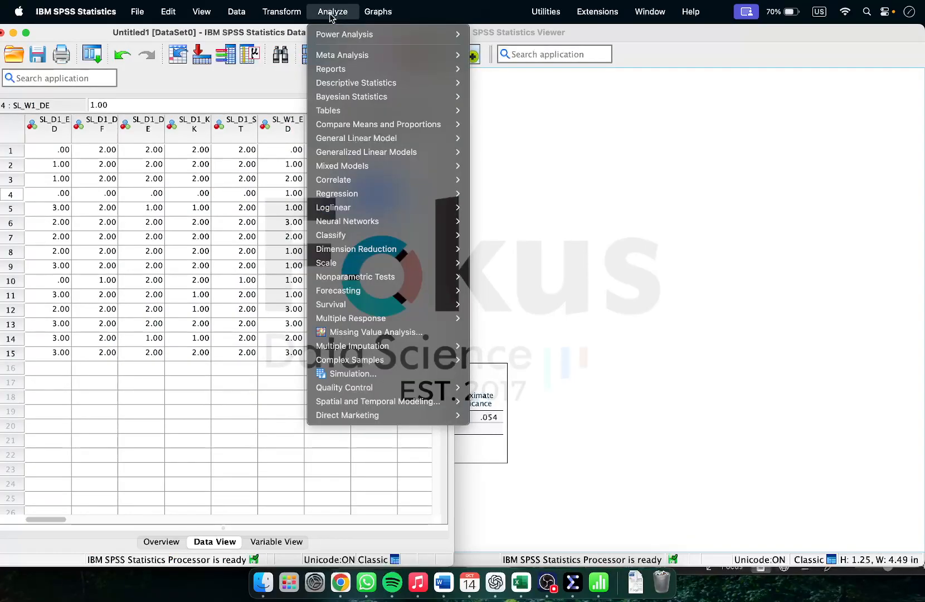
click(520, 582)
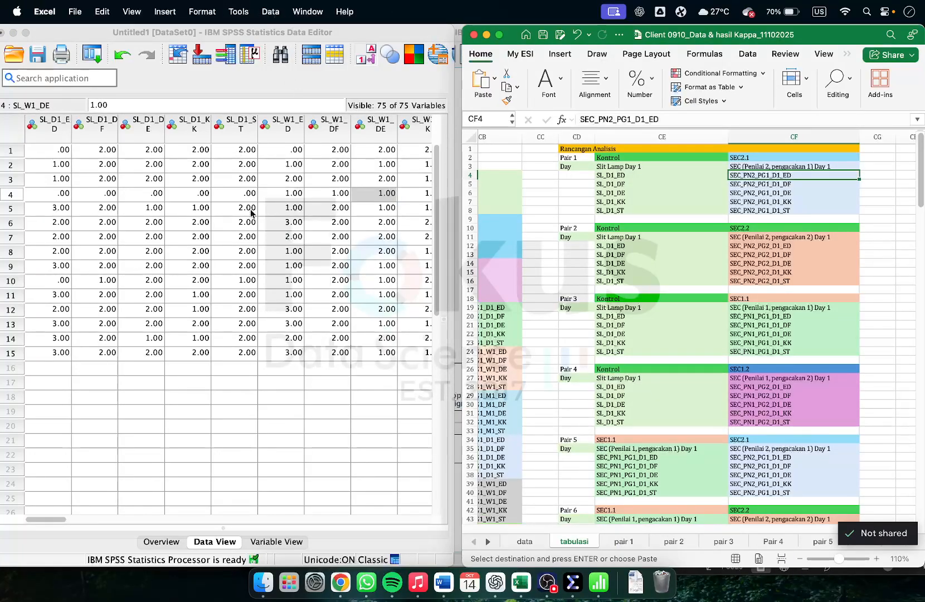
click(284, 439)
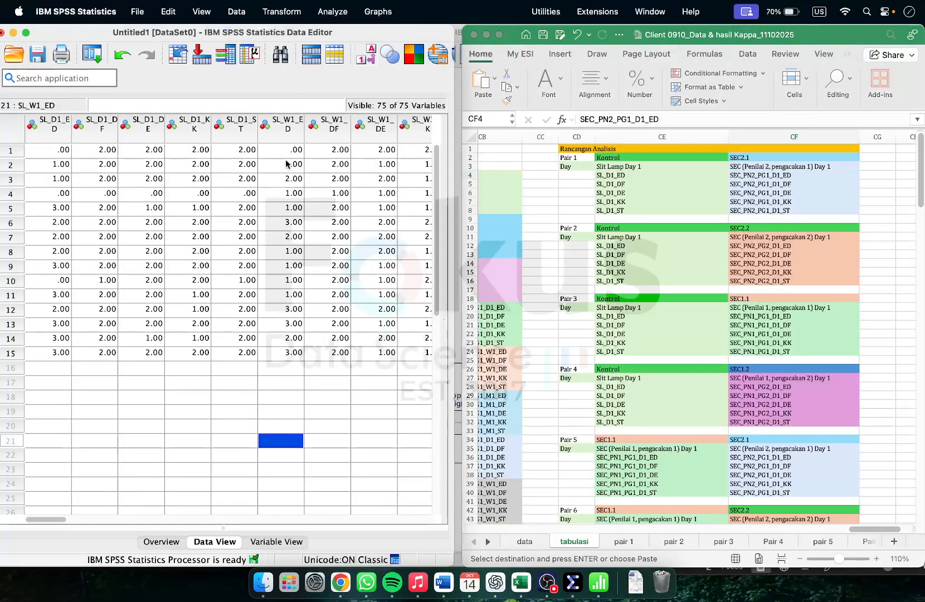
Step: Open the Crosstabs dialog beside the Excel pair plan and check the Pair 1 indicator variables there
click(328, 14)
mouse_move(392, 80)
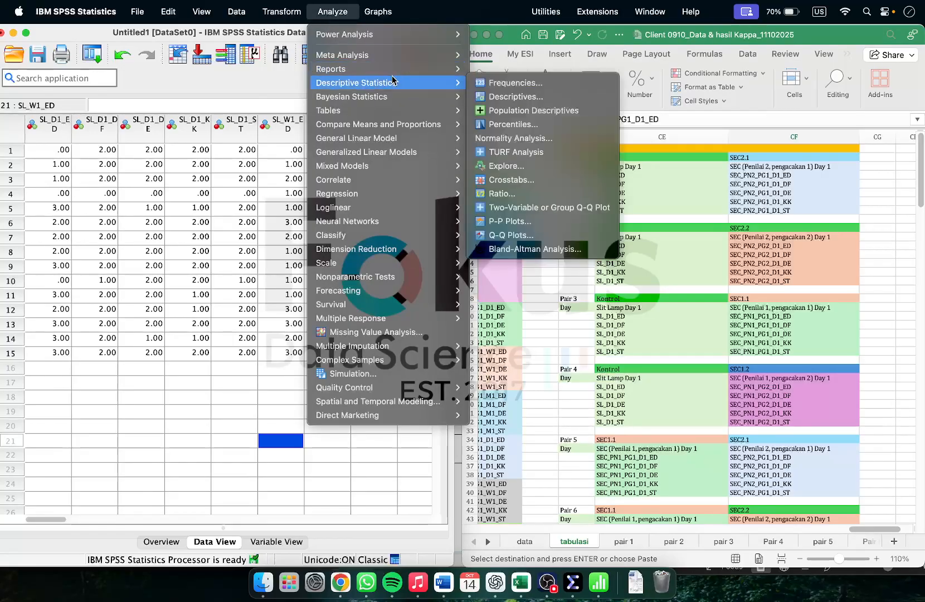
click(503, 185)
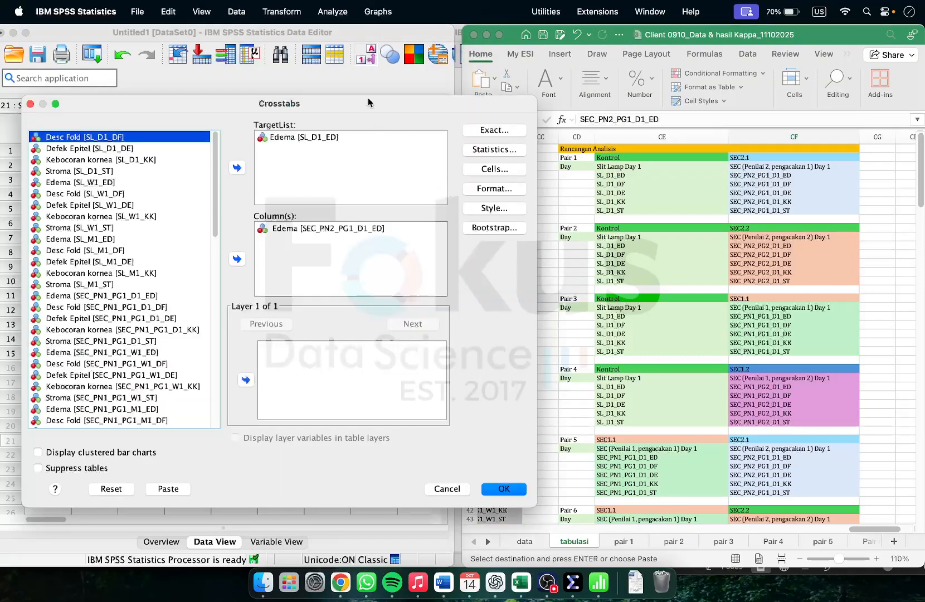
drag(368, 102, 386, 84)
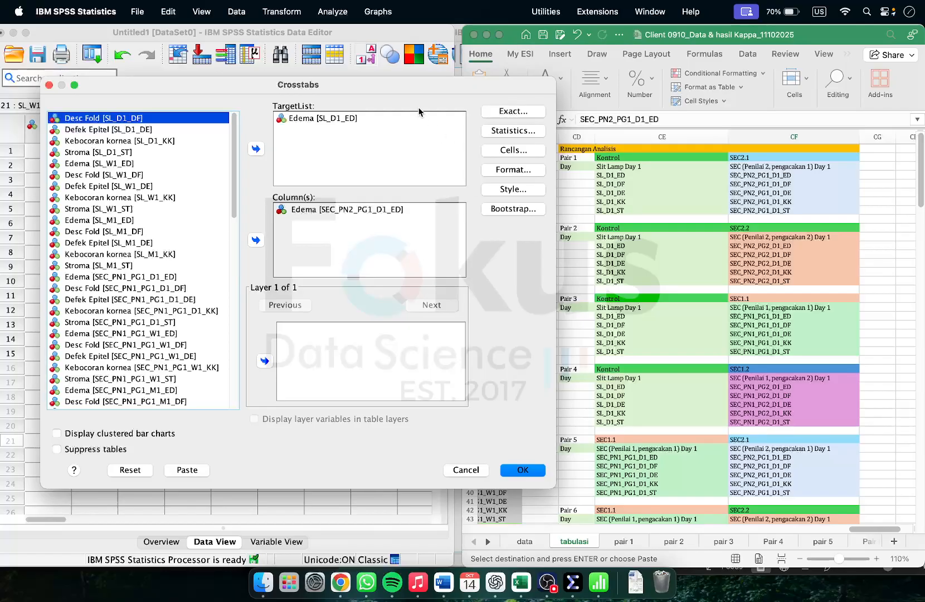
drag(407, 89, 278, 82)
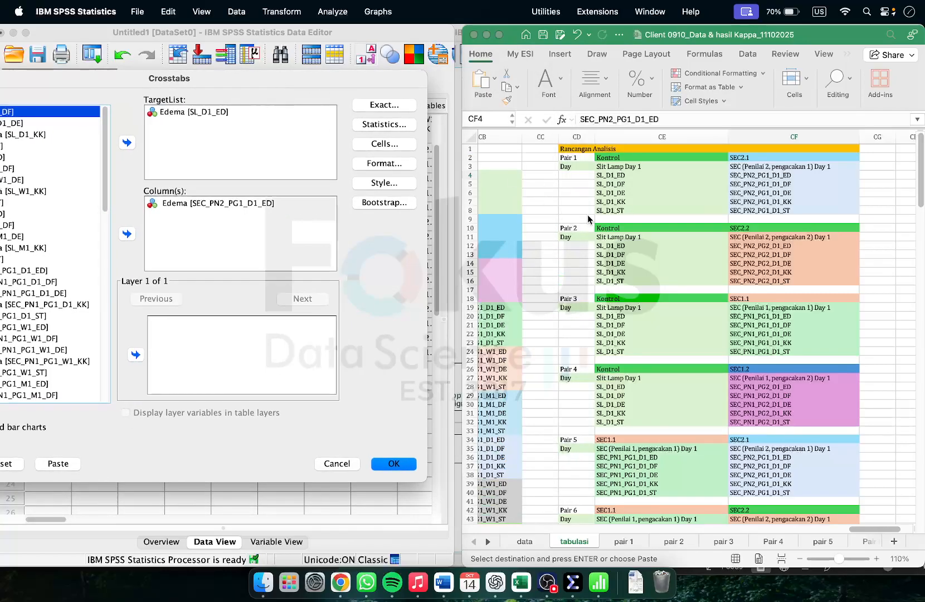
scroll(588, 218, left, 5)
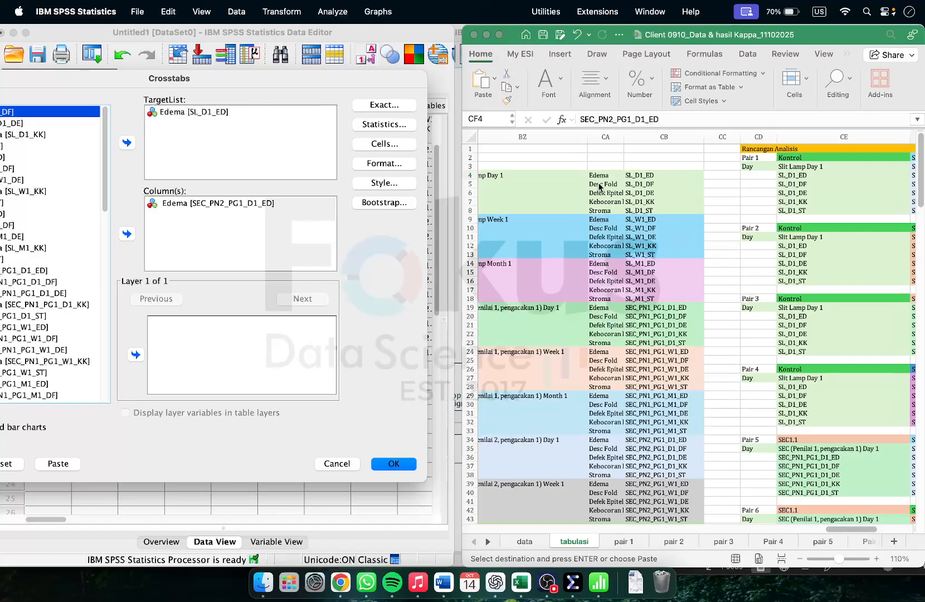
scroll(606, 189, right, 6)
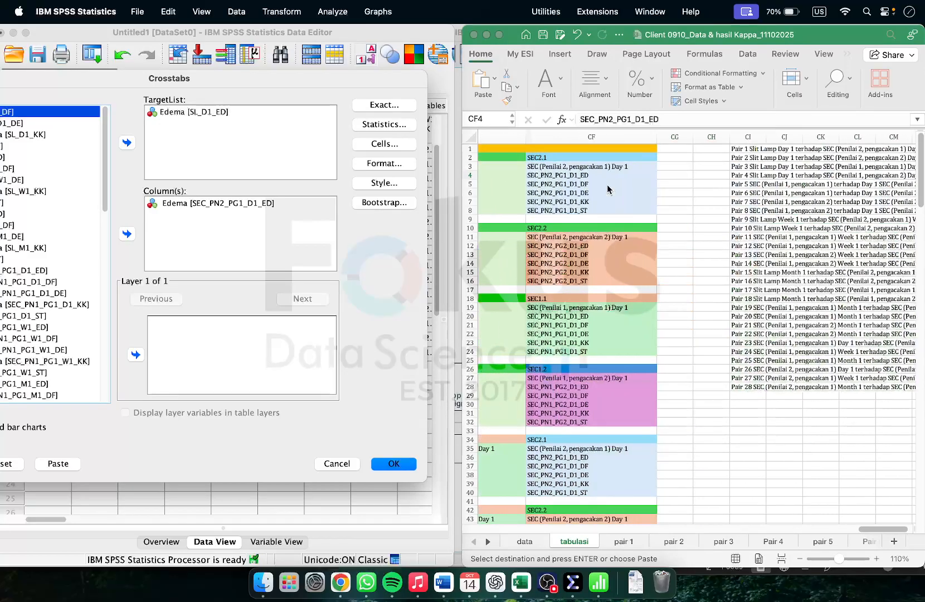
scroll(607, 190, left, 2)
Step: Replace the Edema row variable in the crosstab with Desc Fold [SL_D1_DF]
click(173, 114)
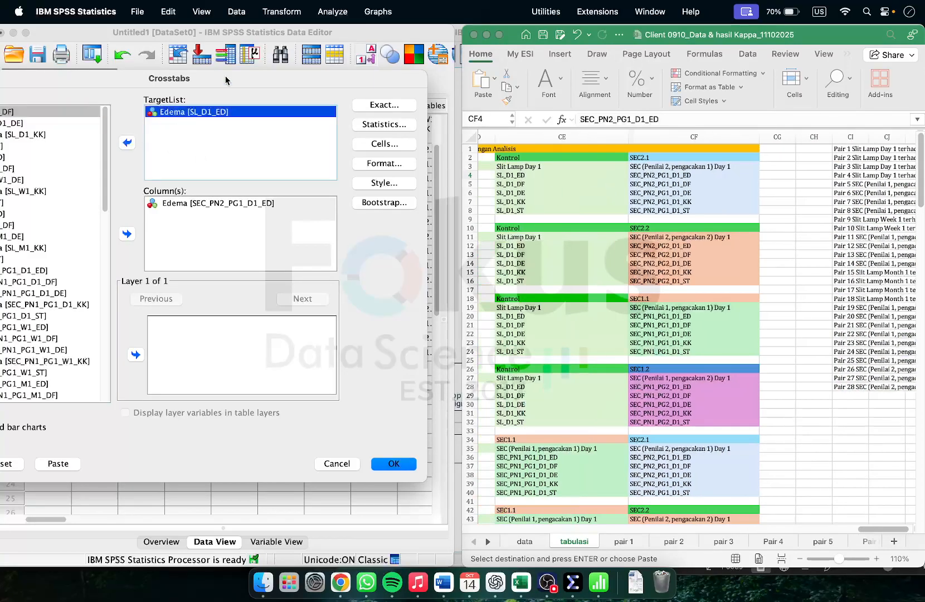
drag(226, 75, 336, 81)
click(237, 148)
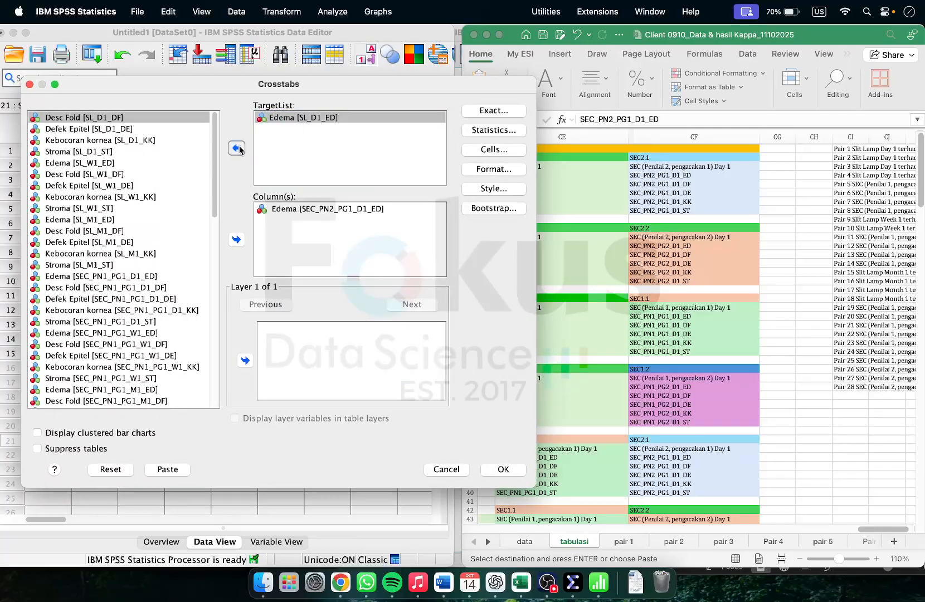
click(102, 130)
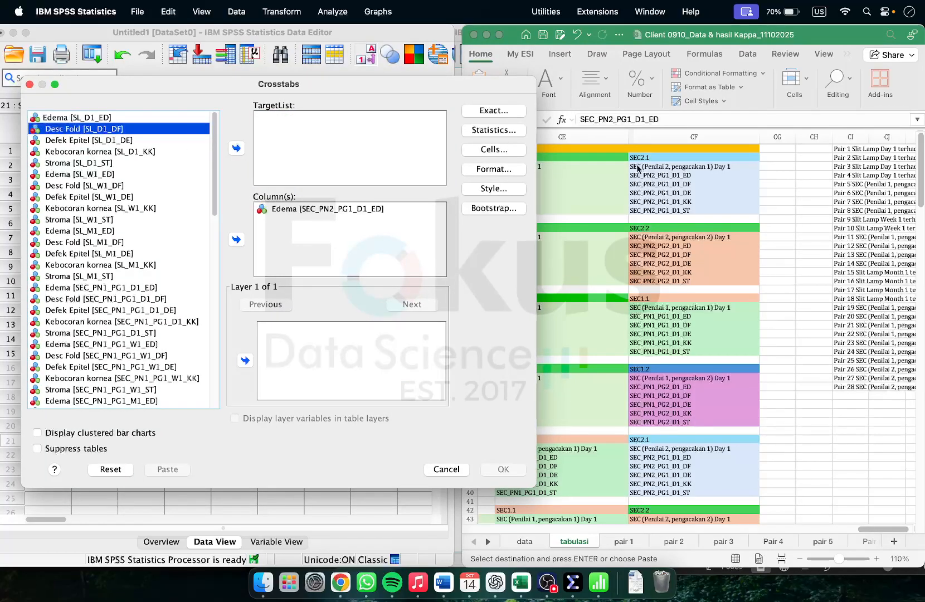
drag(467, 91, 404, 99)
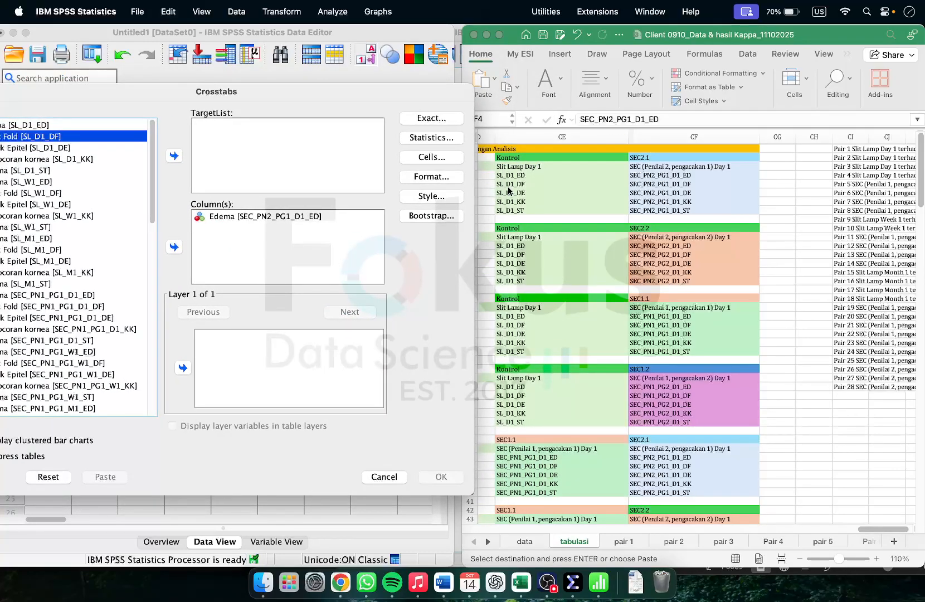
drag(329, 94, 396, 106)
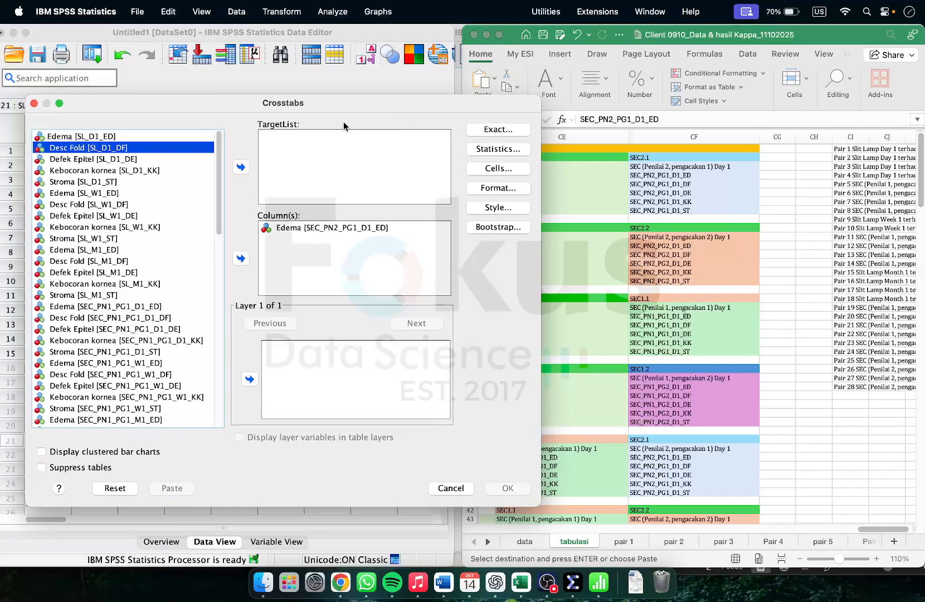
click(241, 167)
Step: Replace the crosstab's column variable with Desc Fold [SEC_PN2_PG1_D1_DF] and run the analysis
click(309, 230)
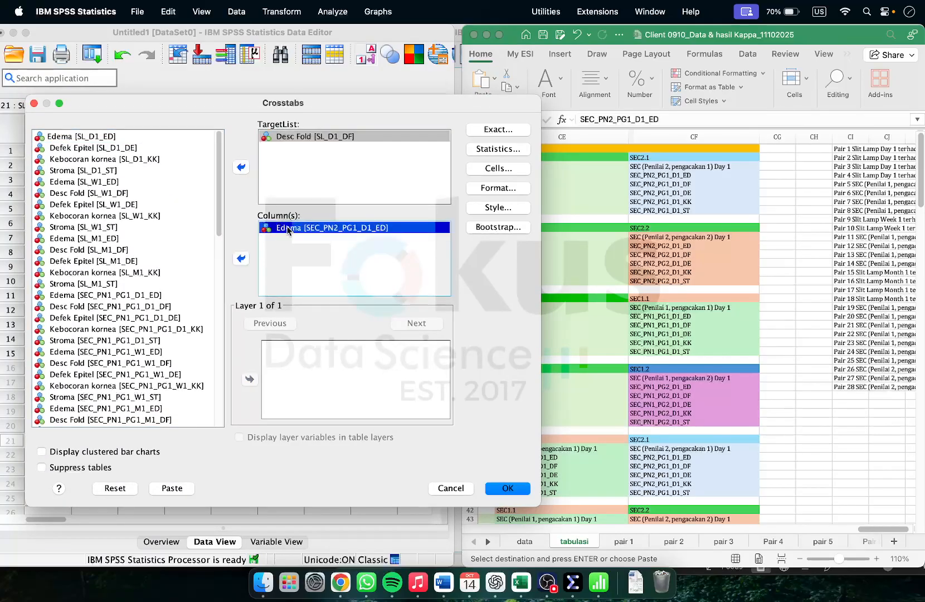
click(240, 258)
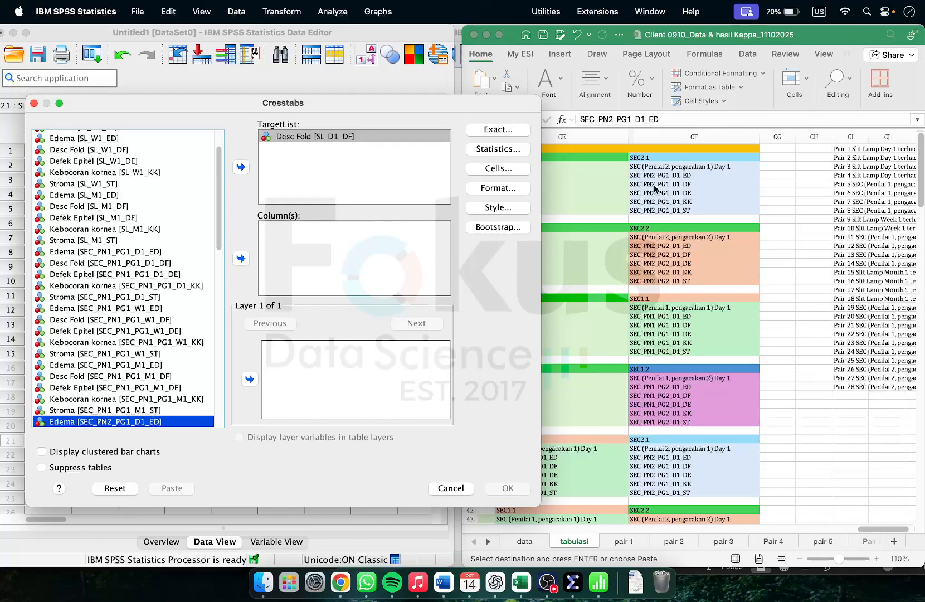
scroll(146, 371, down, 2)
click(130, 388)
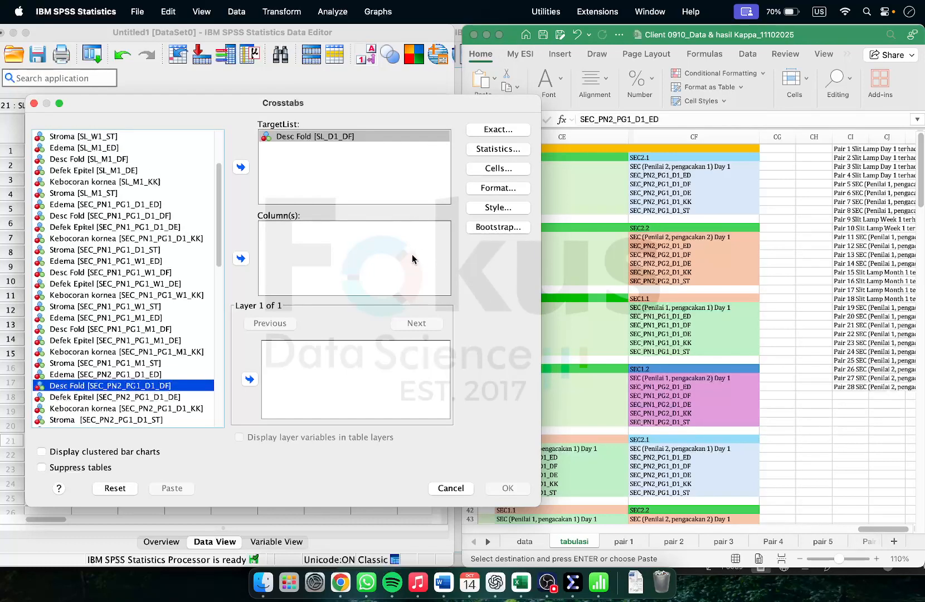
click(241, 258)
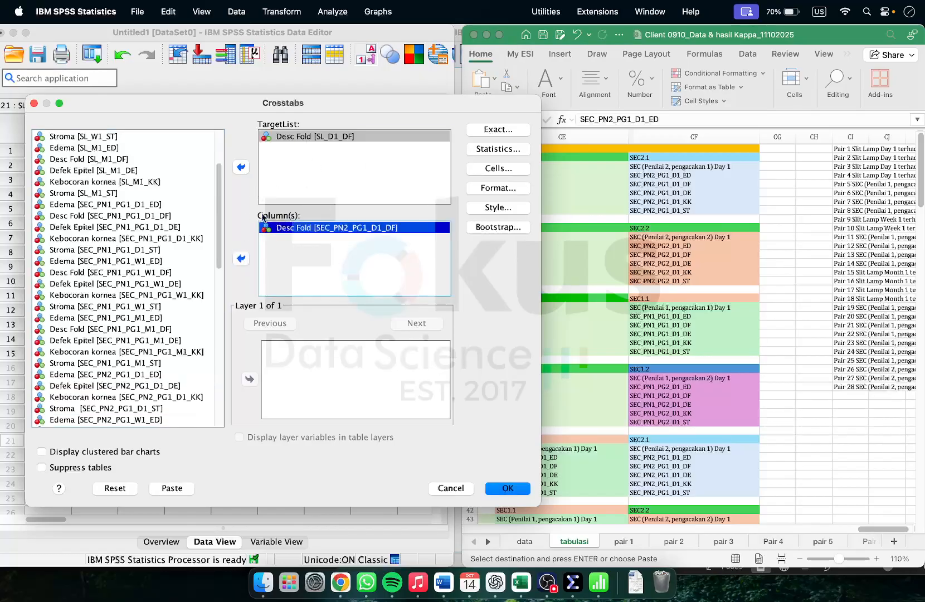
click(503, 490)
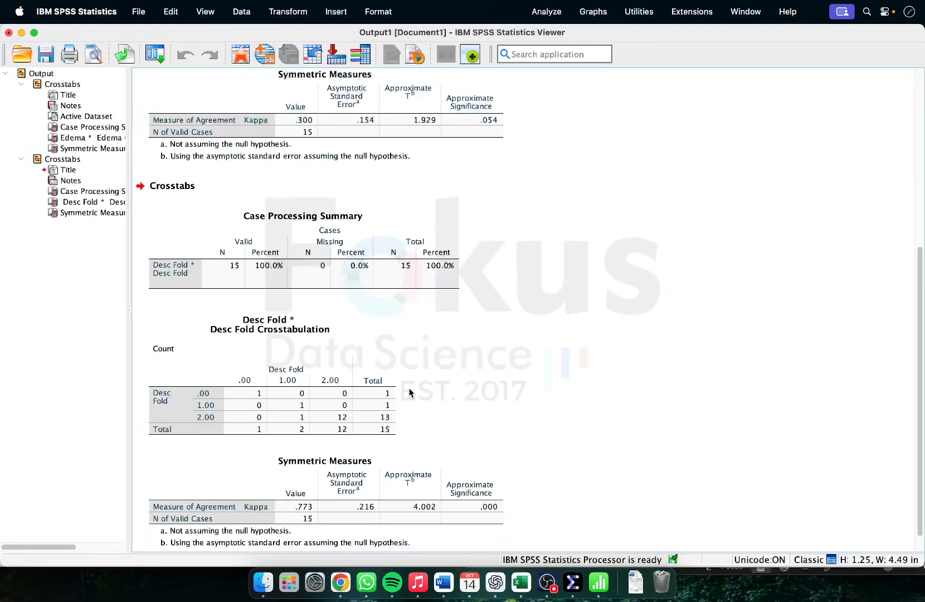
Step: Select the Symmetric Measures table of the Desc Fold output and switch to the Word interpretation document
click(480, 482)
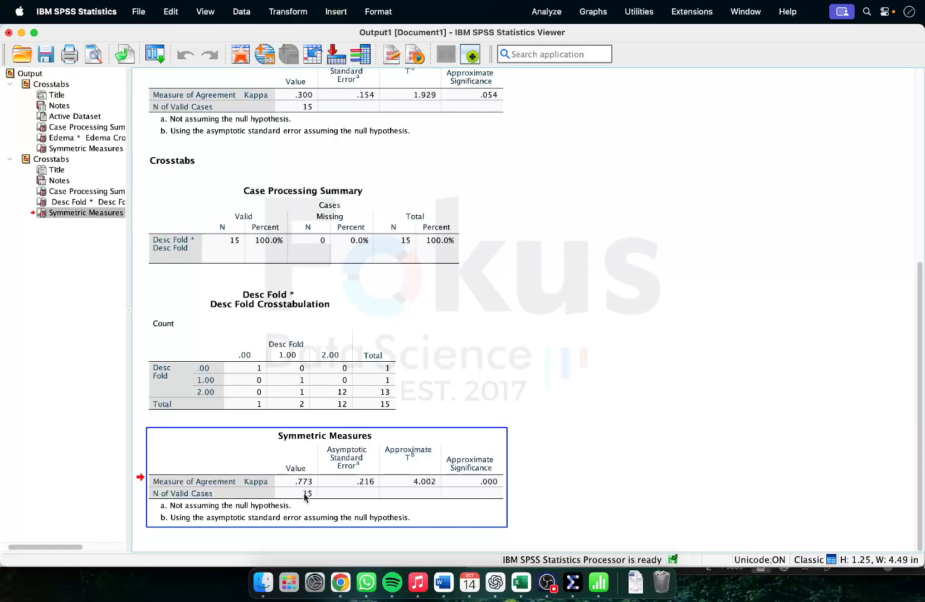
click(450, 582)
click(725, 270)
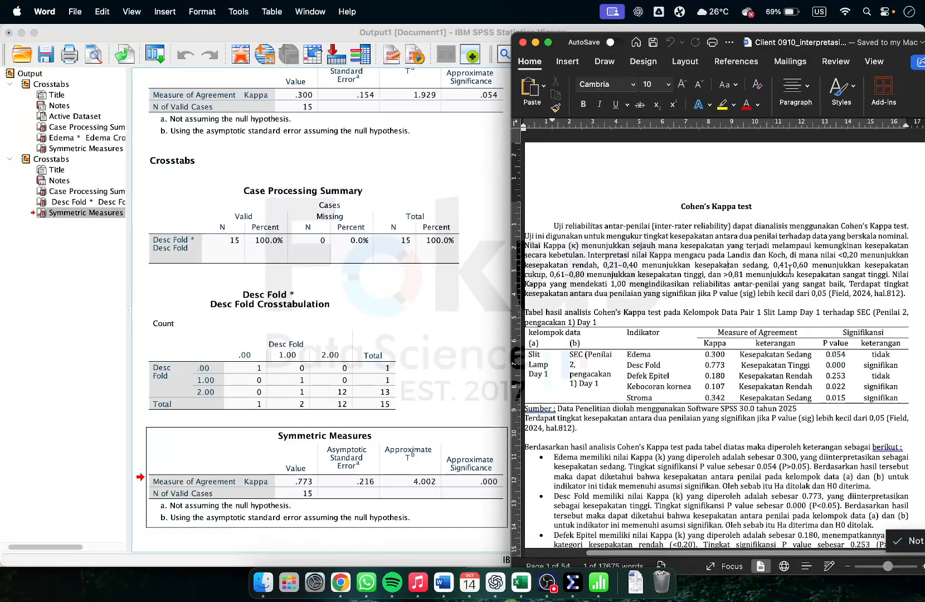
Step: Compare Desc Fold's Kappa value with the Landis and Koch agreement ranges and its written interpretation below the results table
drag(811, 265, 717, 279)
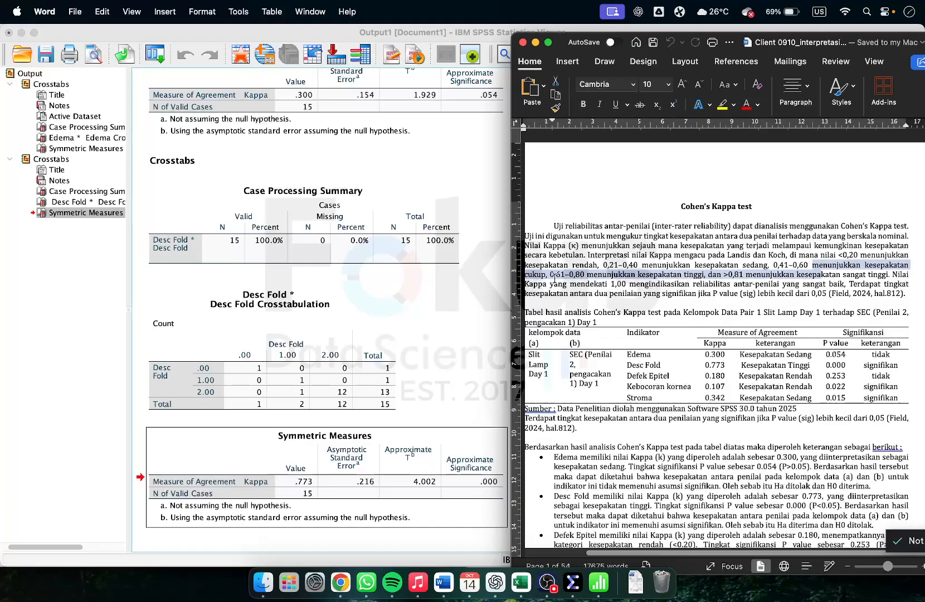
click(545, 277)
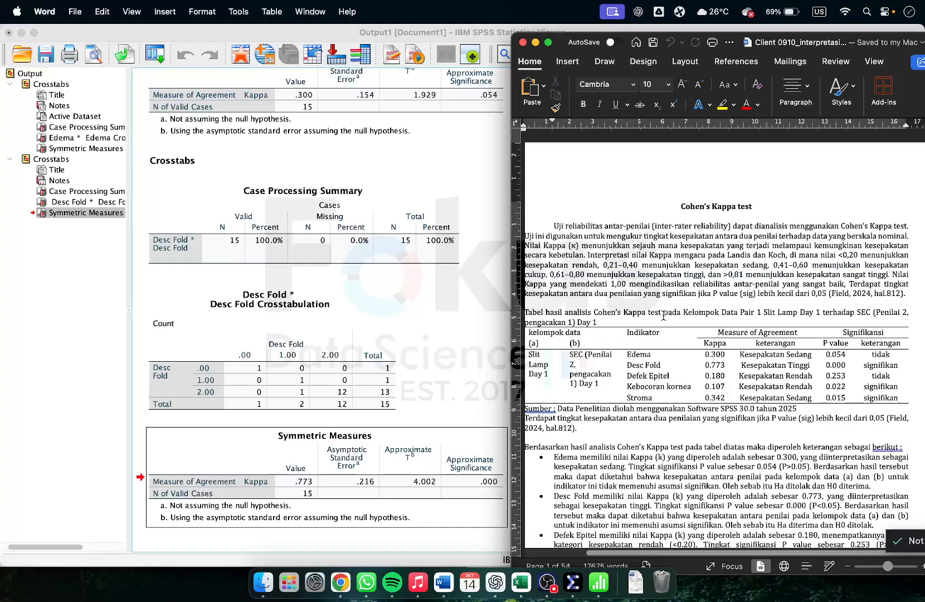
scroll(665, 316, left, 2)
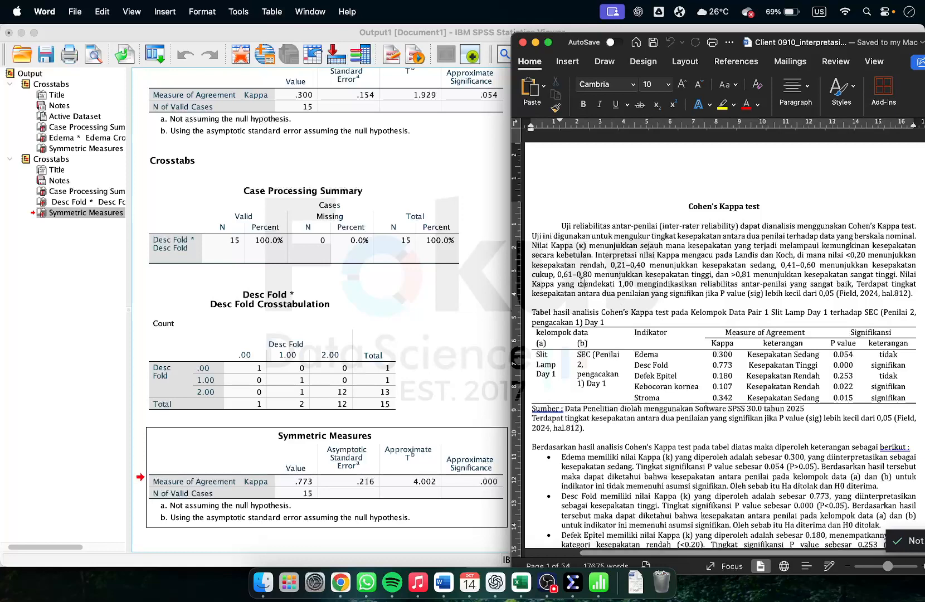
drag(595, 274, 690, 275)
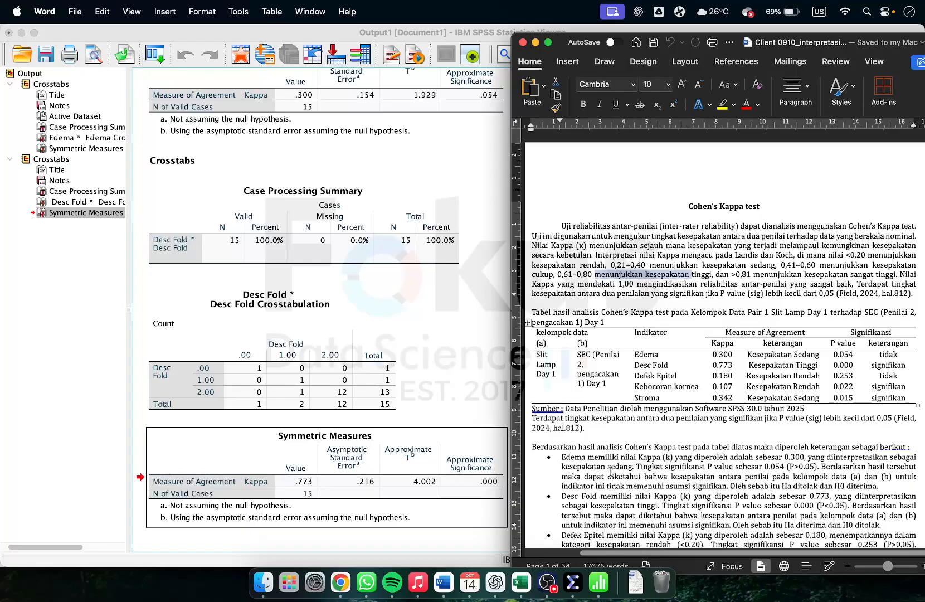
drag(569, 497, 612, 507)
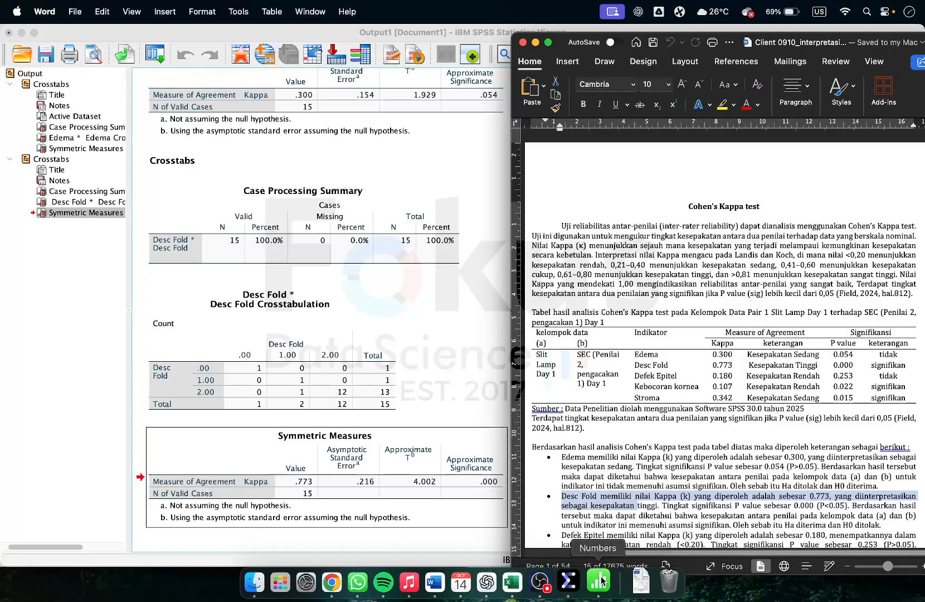
Step: Switch to the Excel workbook and review the rater pairs in the Rancangan Analisis columns of the tabulasi sheet
click(520, 581)
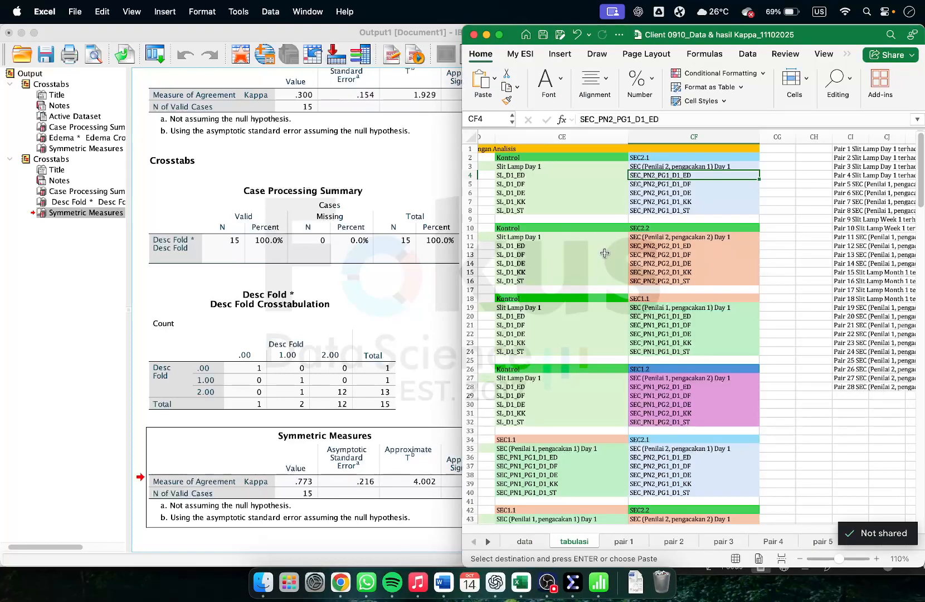
scroll(607, 250, left, 3)
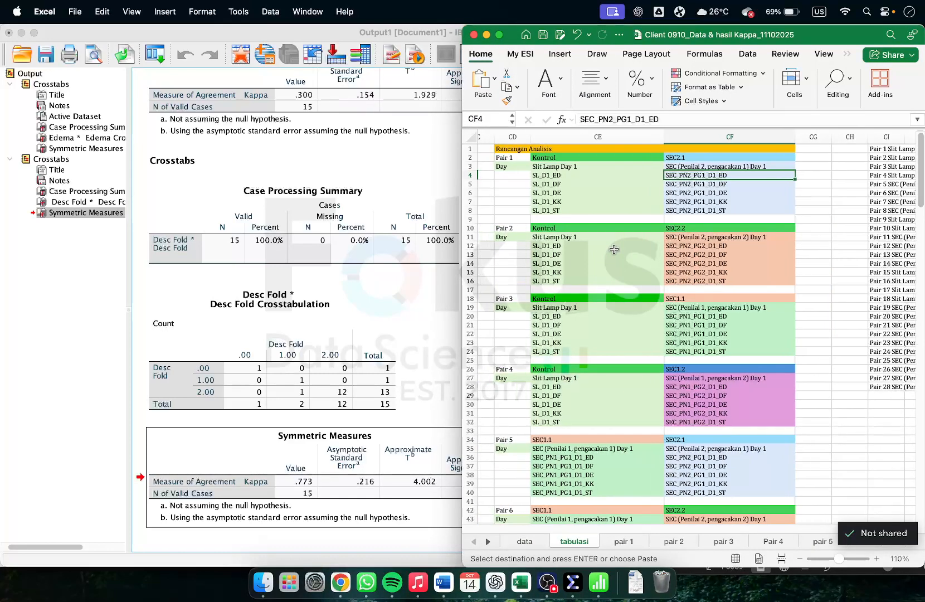
drag(512, 136, 769, 146)
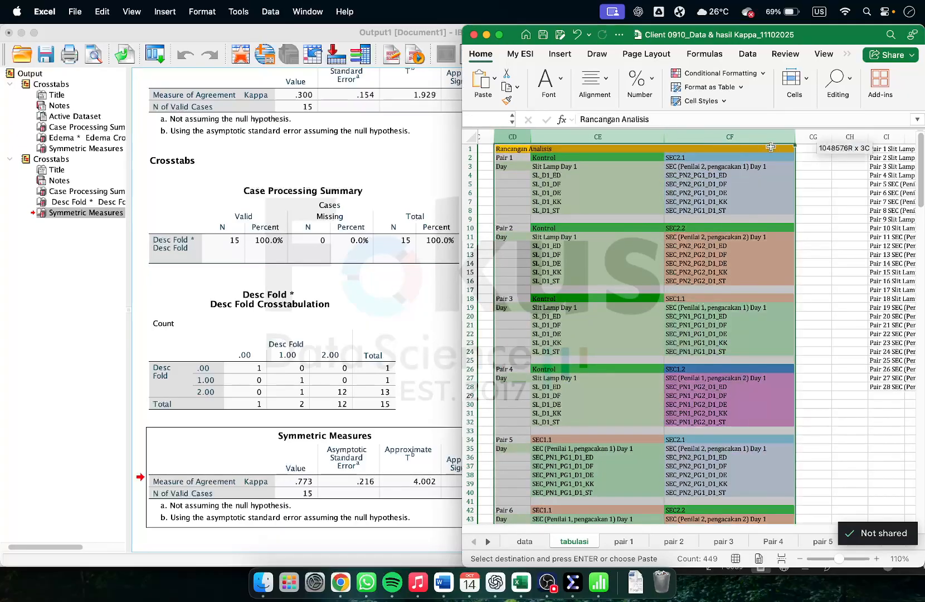
scroll(736, 279, down, 8)
scroll(736, 283, up, 8)
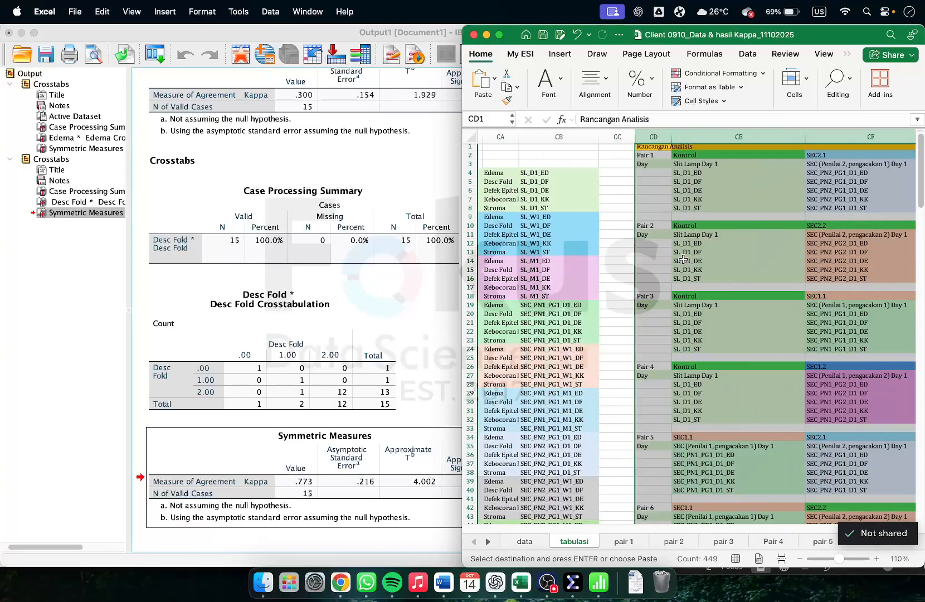
scroll(683, 260, left, 4)
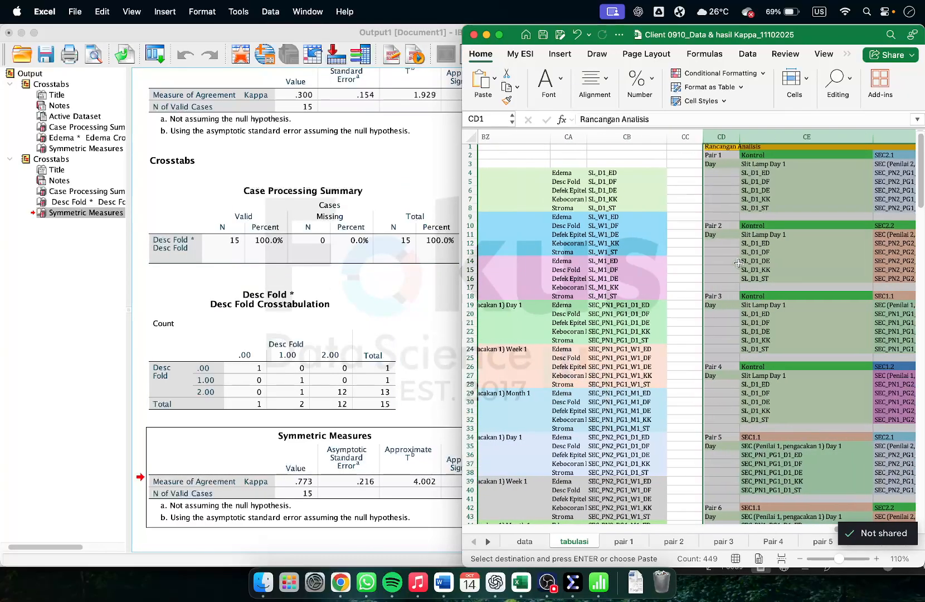
scroll(615, 259, right, 4)
scroll(597, 200, up, 1)
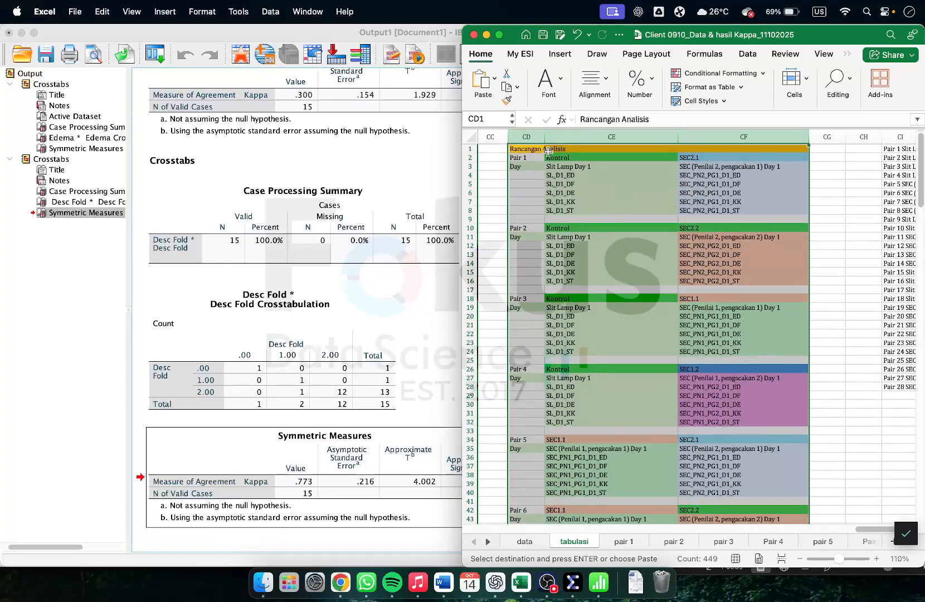
drag(535, 138, 641, 137)
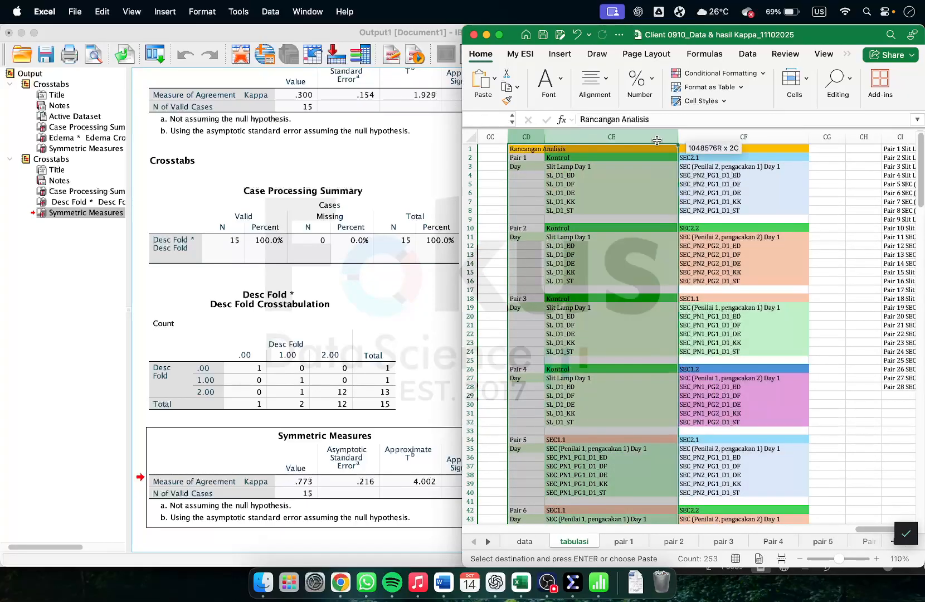
scroll(686, 310, down, 5)
scroll(686, 310, up, 5)
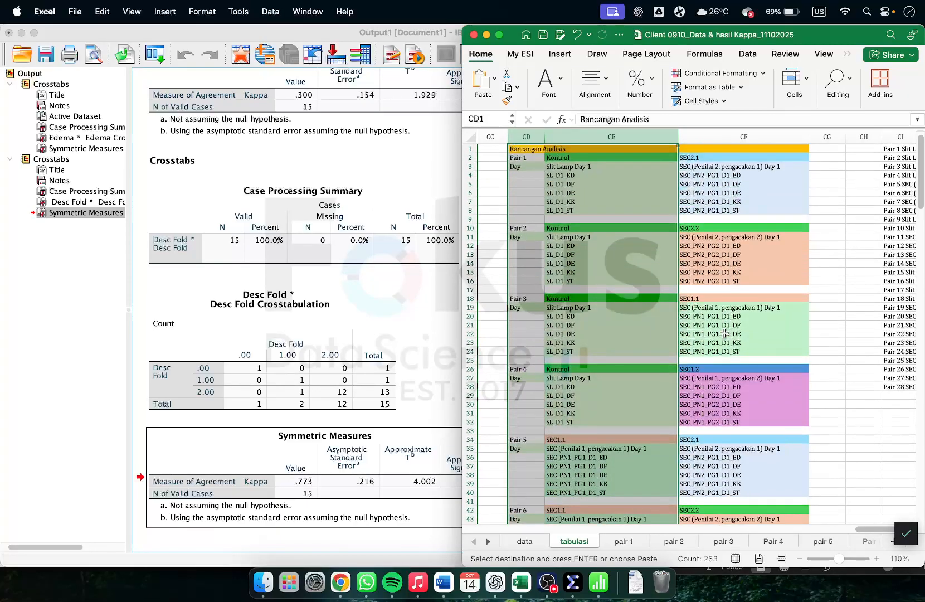
click(818, 234)
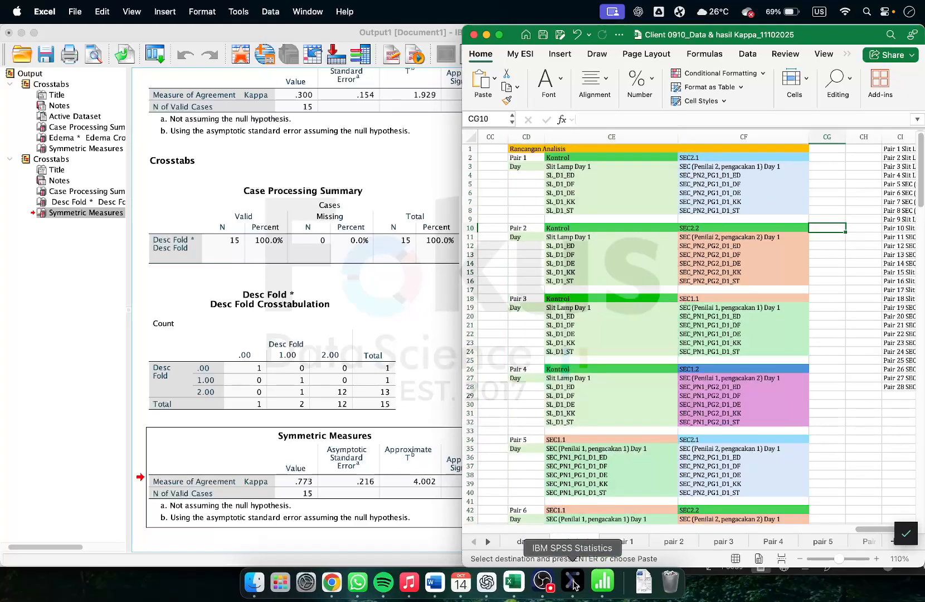
Step: Bring up the Untitled1 SPSS Data Editor beside the Excel workbook
click(574, 583)
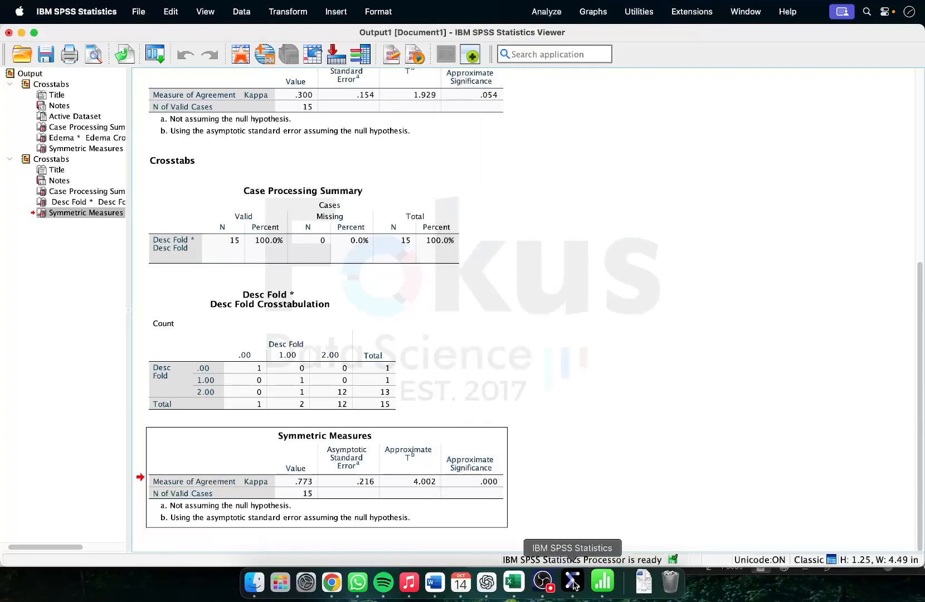
click(515, 582)
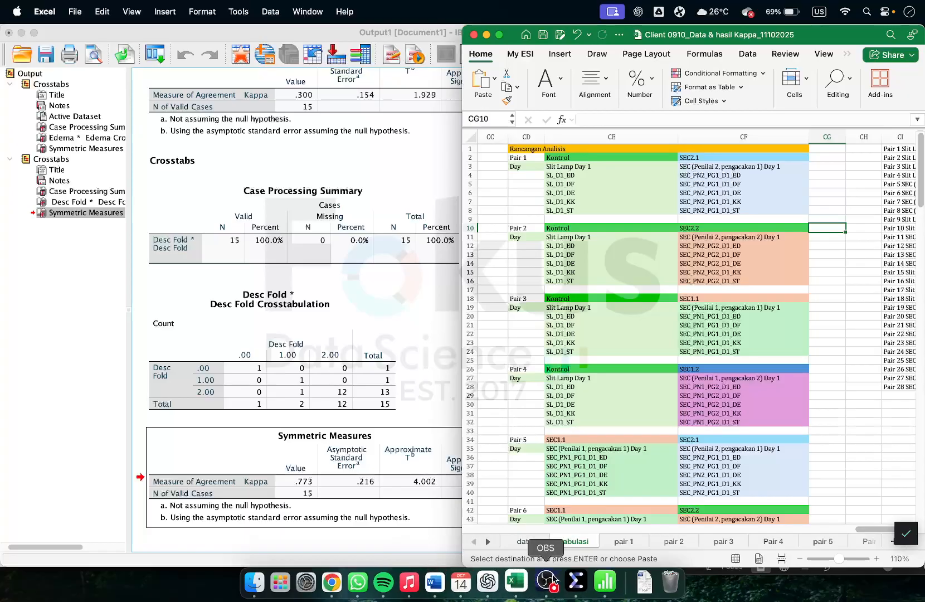
click(580, 582)
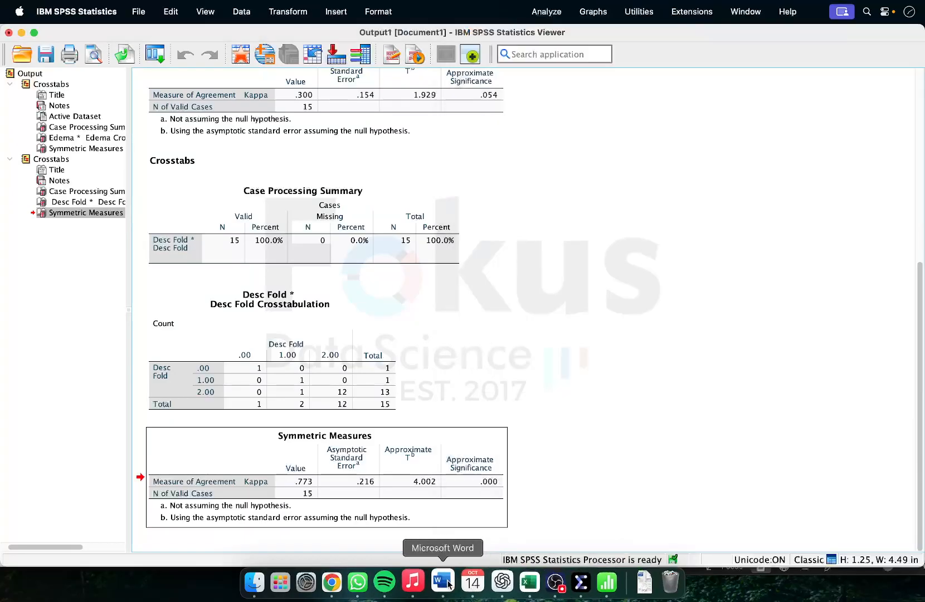
click(526, 582)
right_click(572, 582)
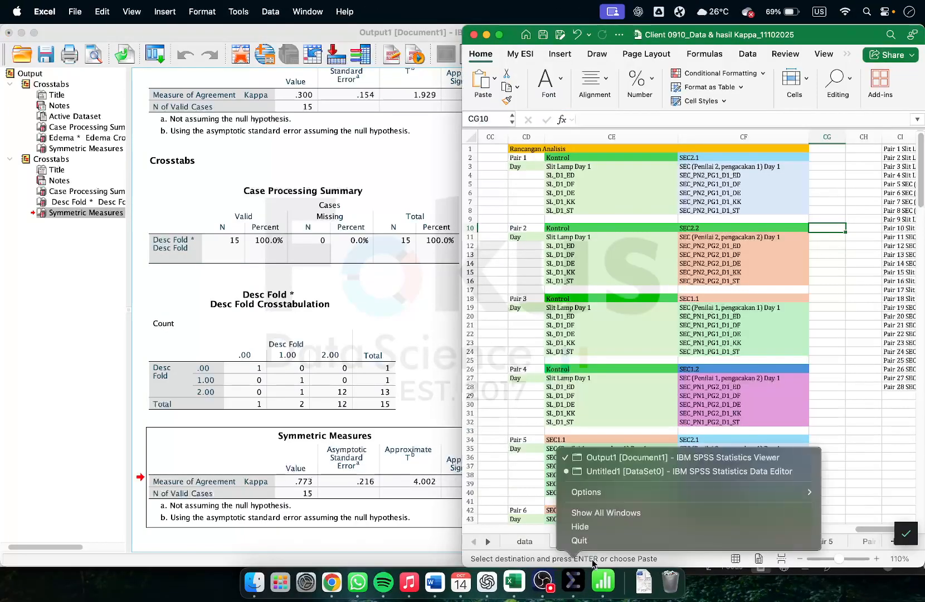
click(637, 474)
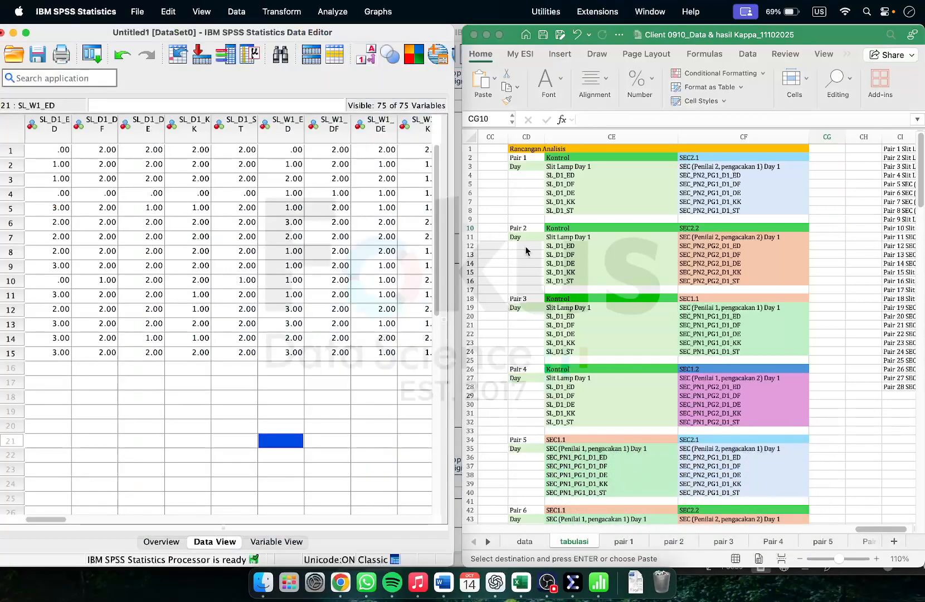
Step: Look up the Pair 1 variable SL_D1_DE and its indicator name in the tabulasi sheet
click(617, 178)
click(604, 186)
click(598, 191)
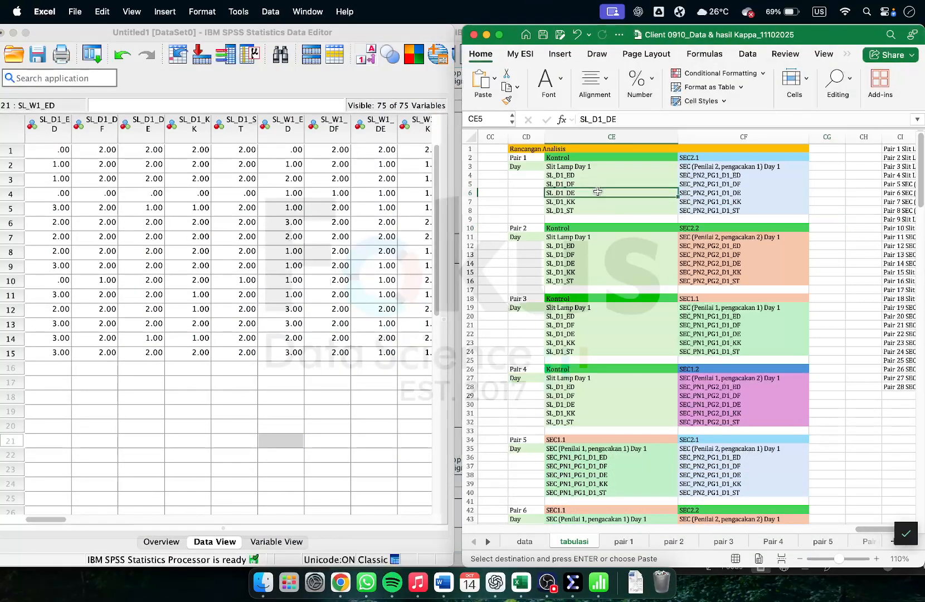
scroll(597, 191, left, 5)
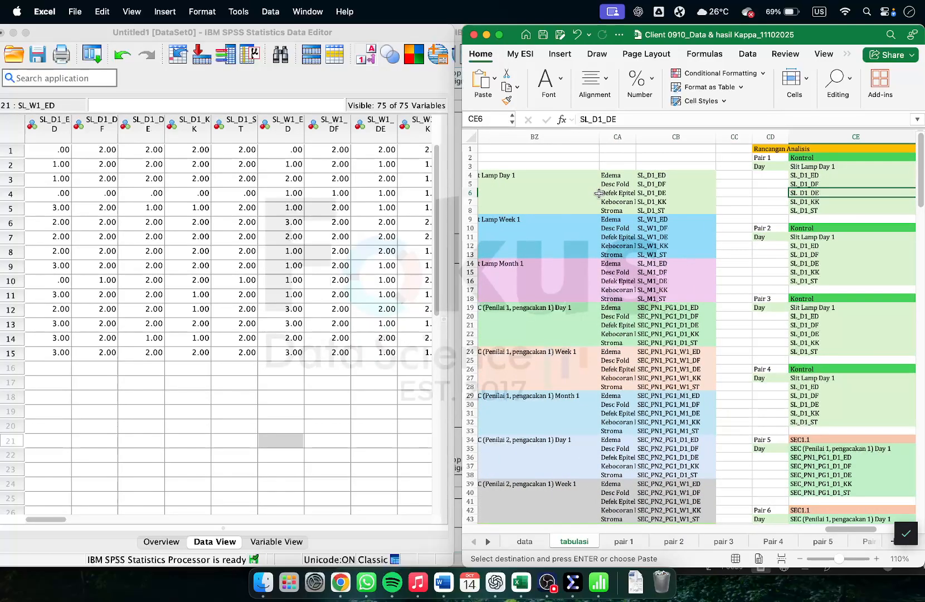
scroll(607, 198, right, 5)
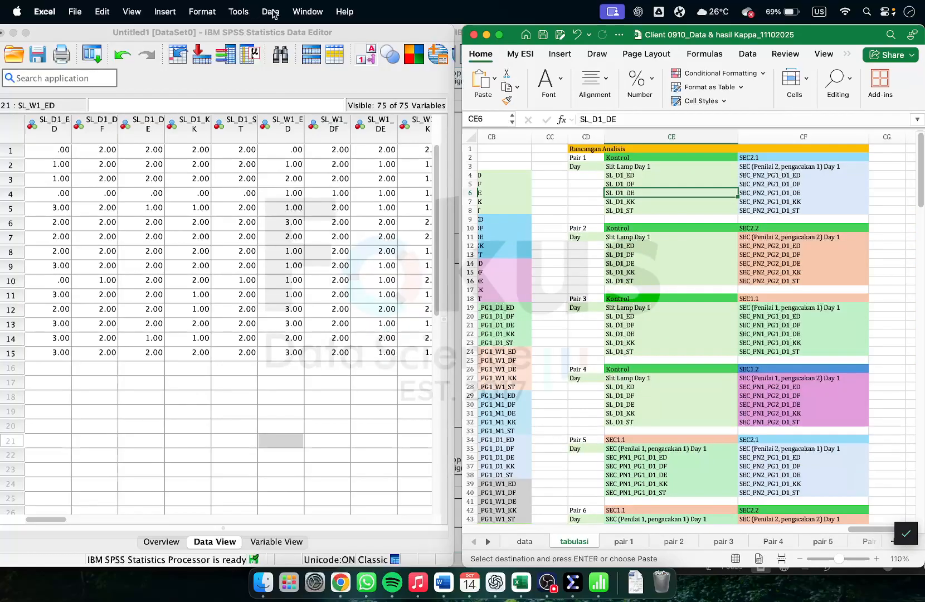
Step: Return to SPSS and replace the Desc Fold row variable in Crosstabs with Defek Epitel [SL_D1_DE]
click(401, 37)
click(336, 13)
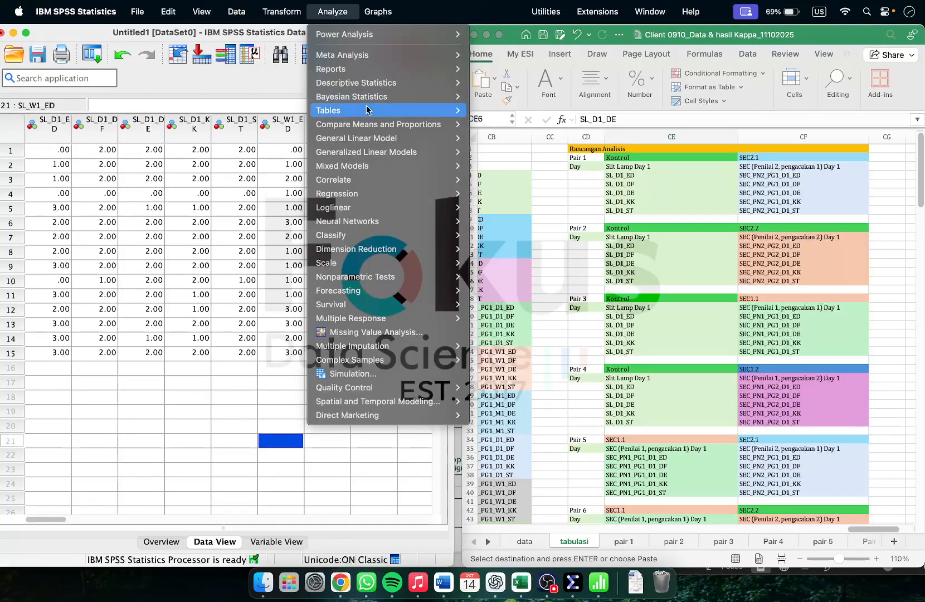
mouse_move(373, 84)
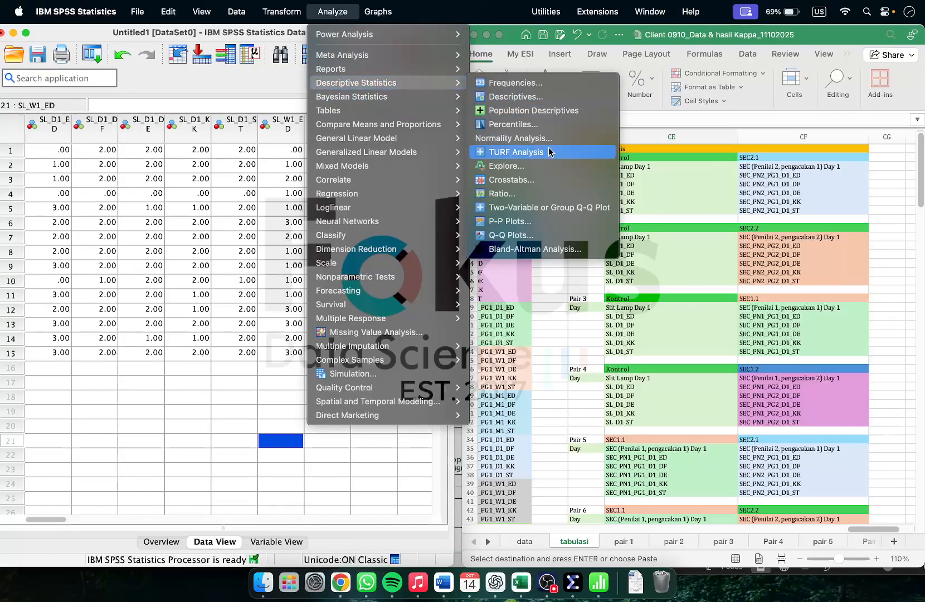
click(547, 179)
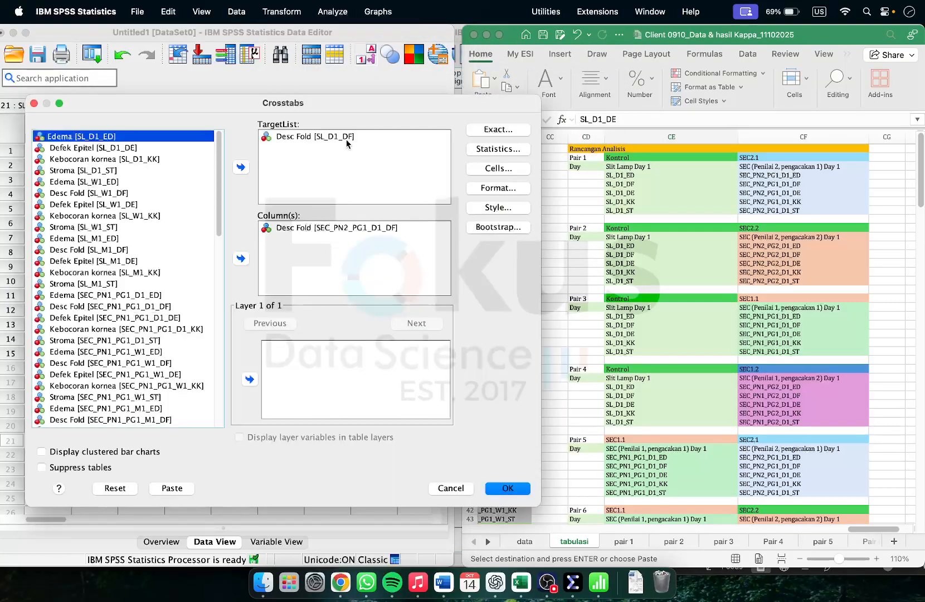
click(316, 138)
click(241, 167)
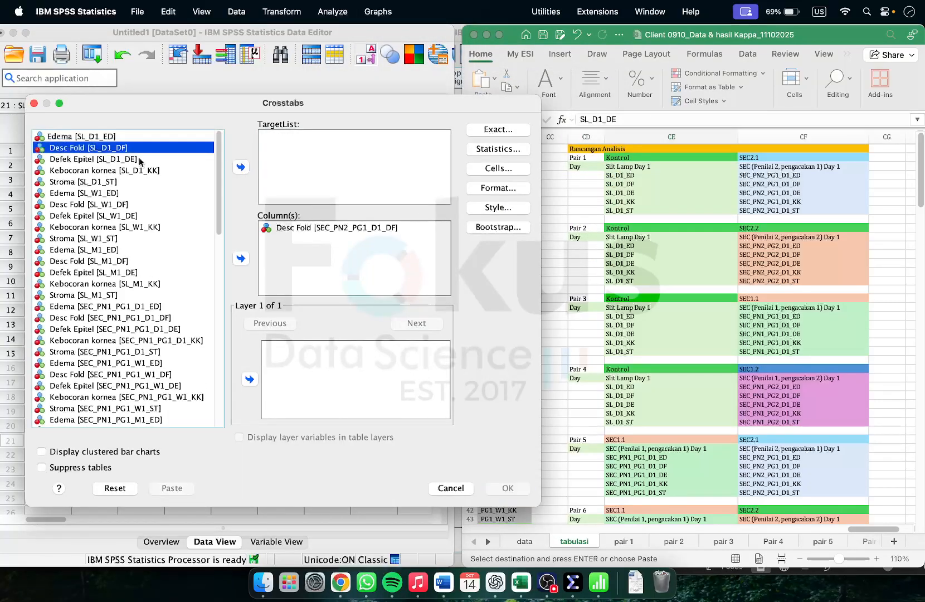
click(81, 161)
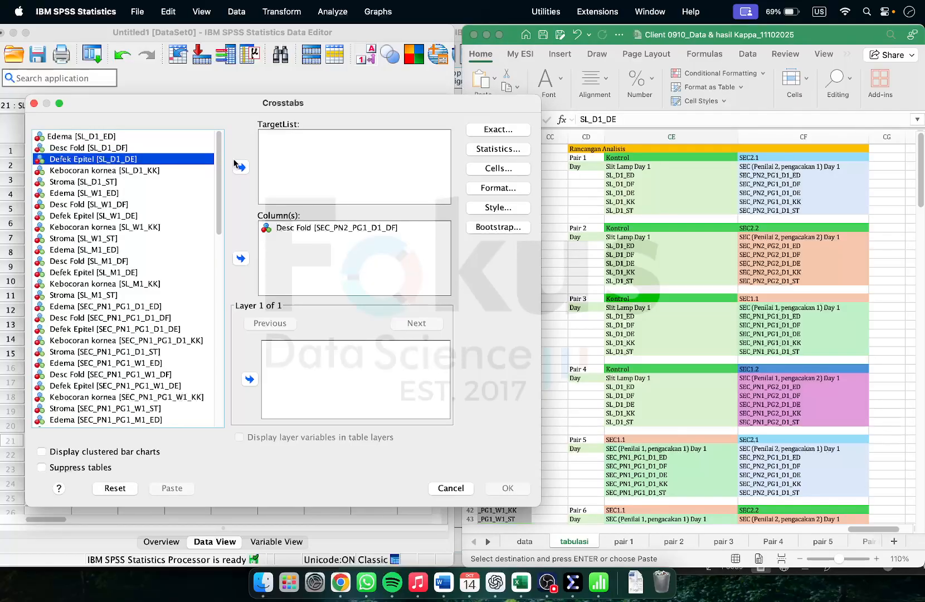
click(240, 166)
Step: Replace the crosstab's column variable with Defek Epitel [SEC_PN2_PG1_D1_DE] and run the analysis
click(282, 225)
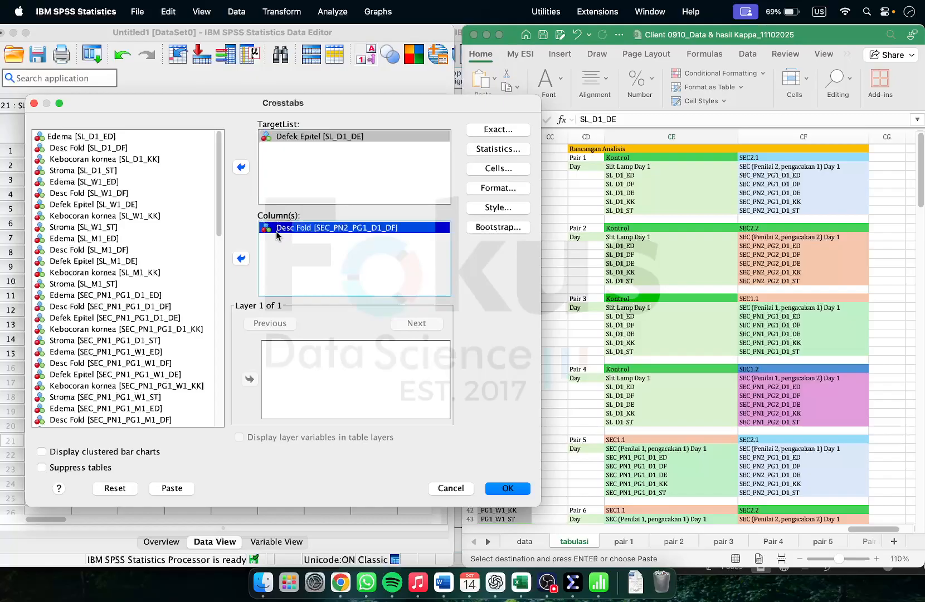
click(241, 258)
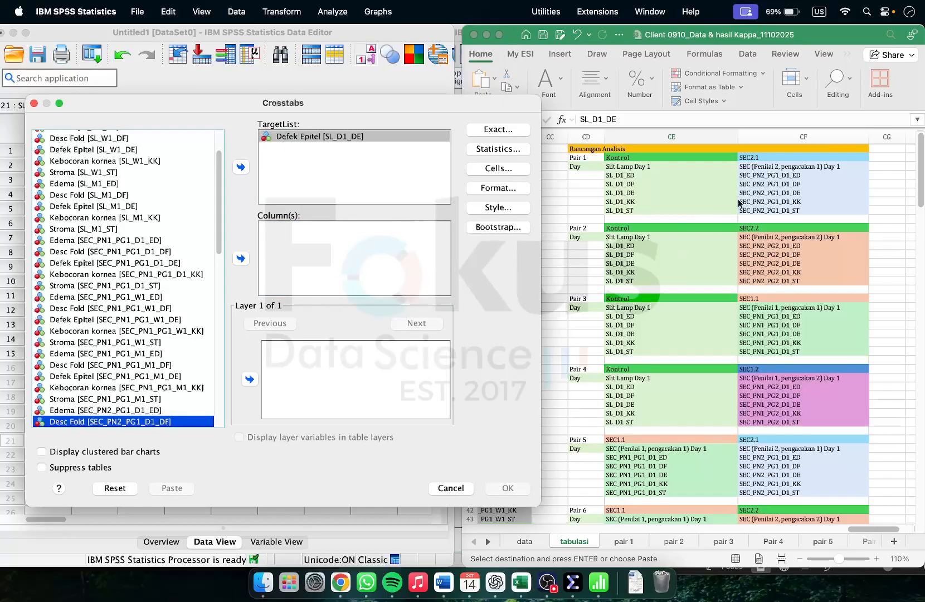
scroll(177, 347, down, 3)
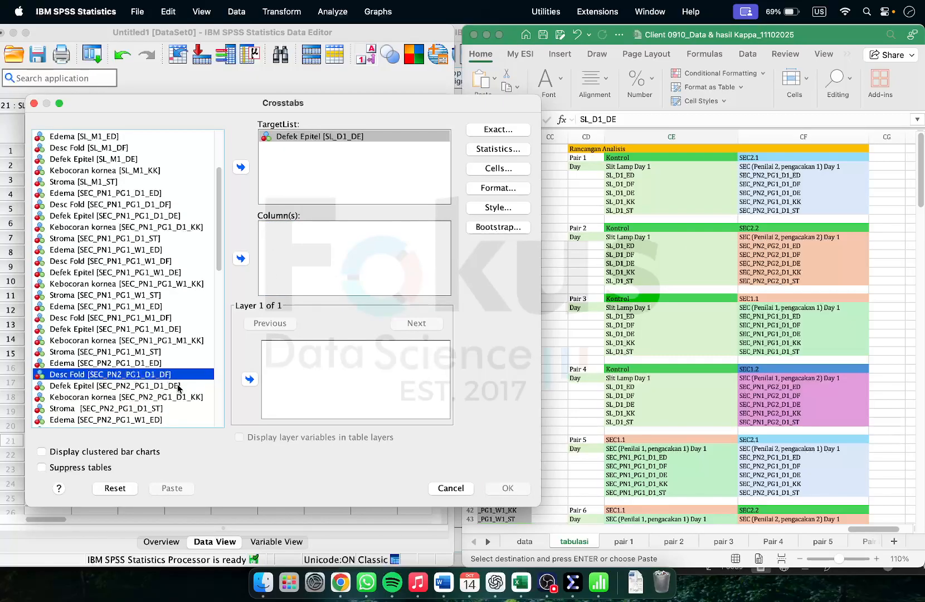
click(178, 385)
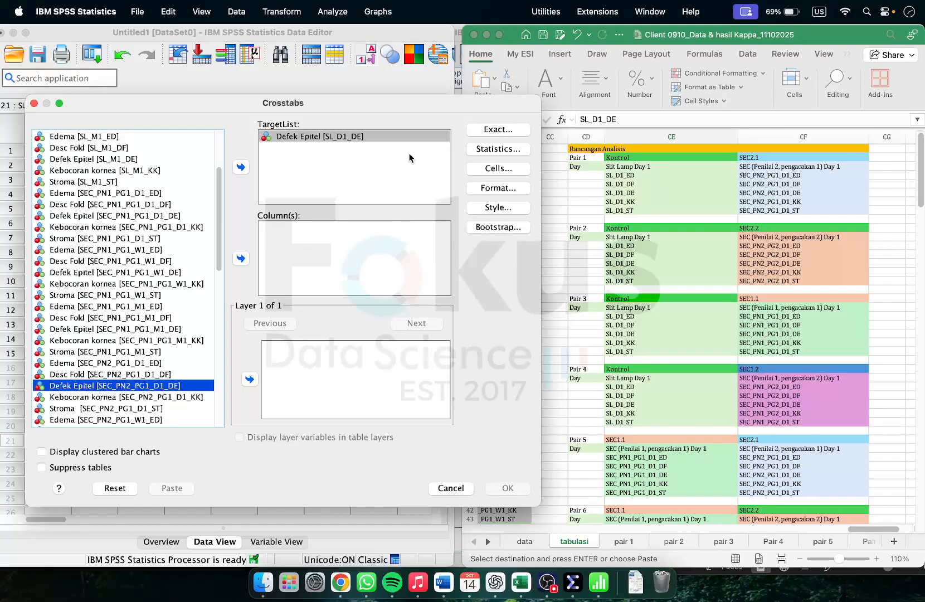
click(241, 259)
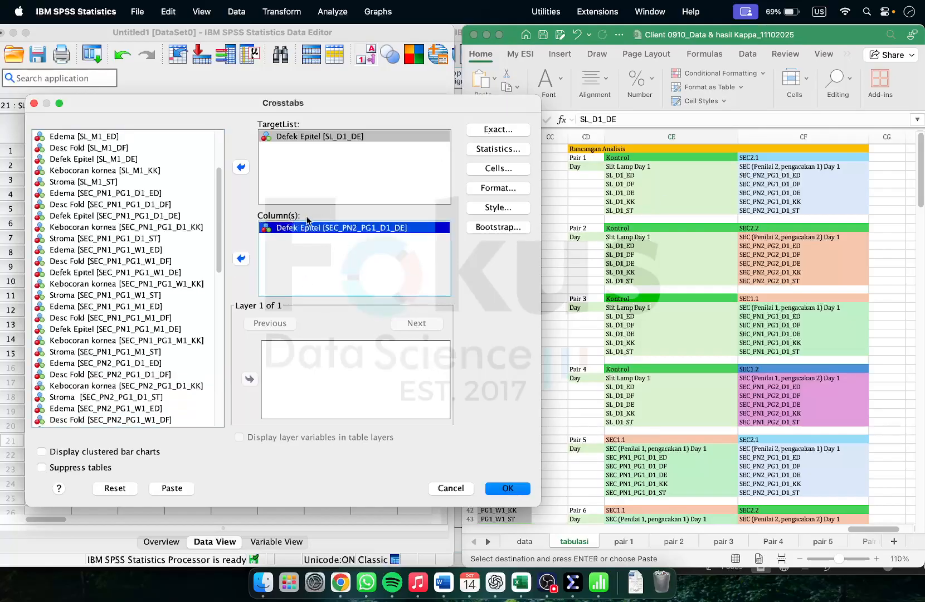
click(505, 488)
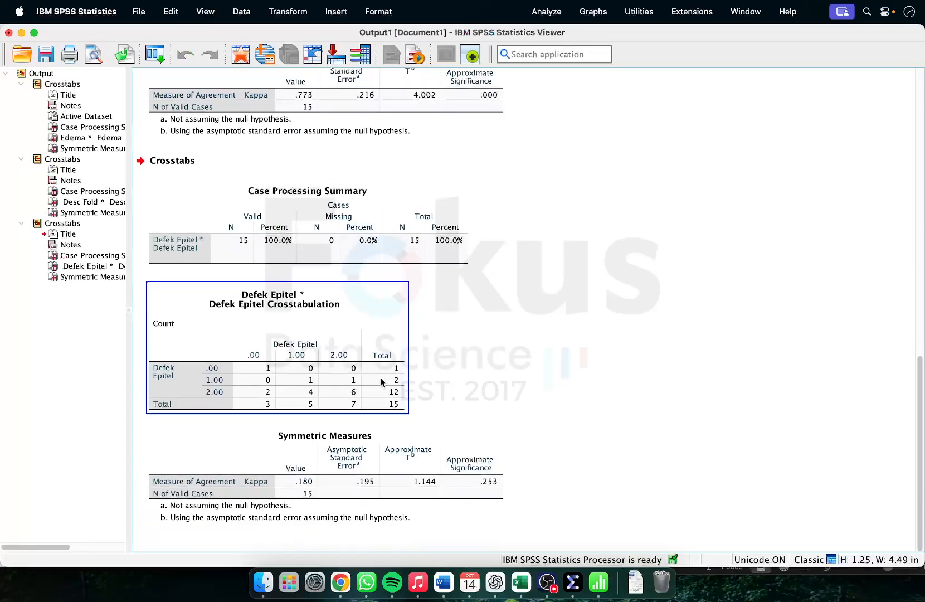
Step: Select the Symmetric Measures table of the Defek Epitel output and switch to the Excel workbook
click(466, 477)
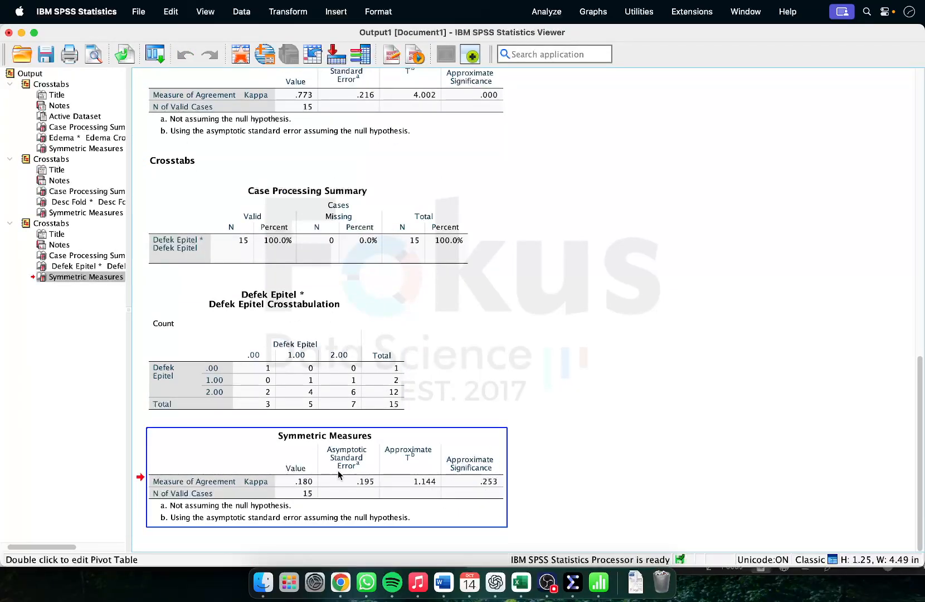
click(600, 199)
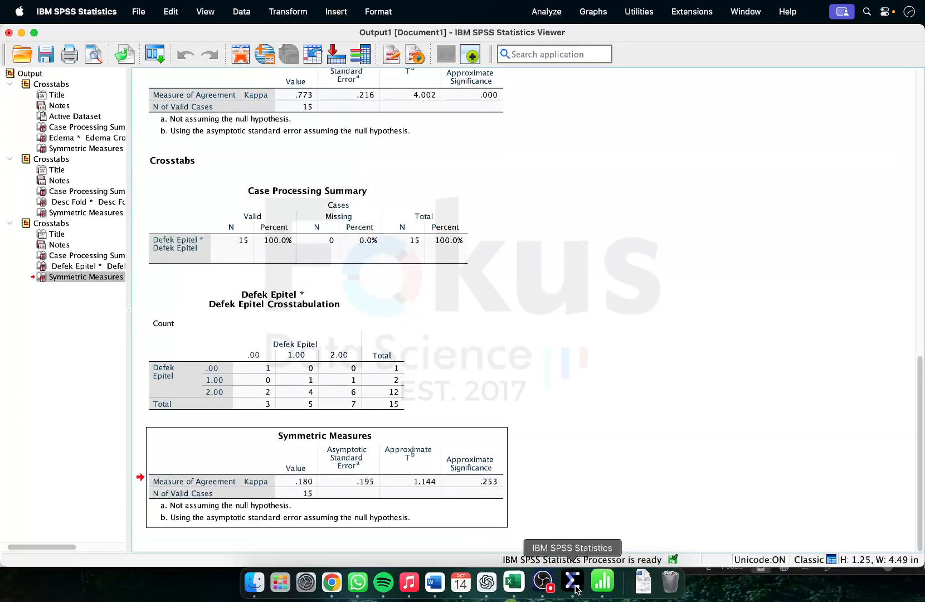
click(513, 581)
click(572, 585)
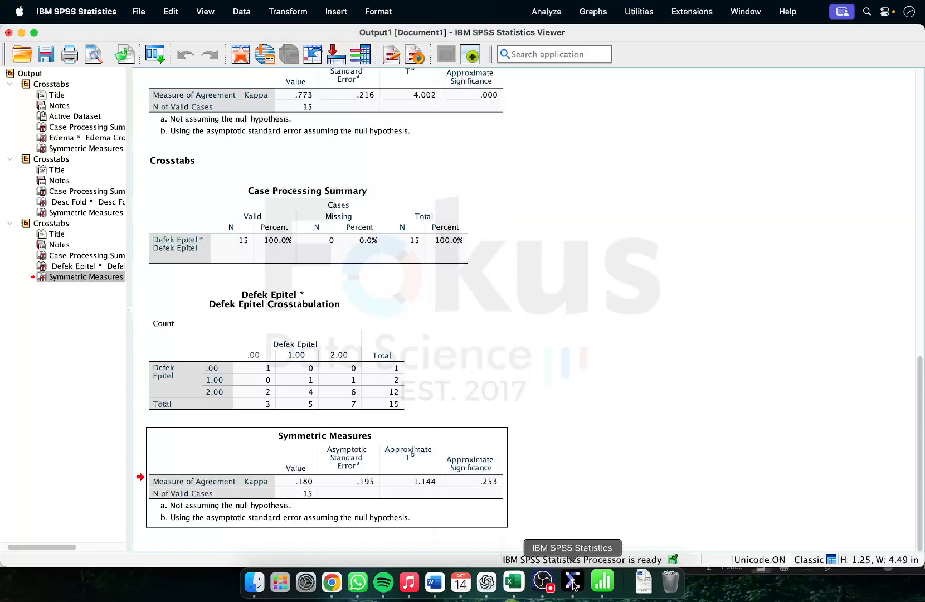
click(514, 582)
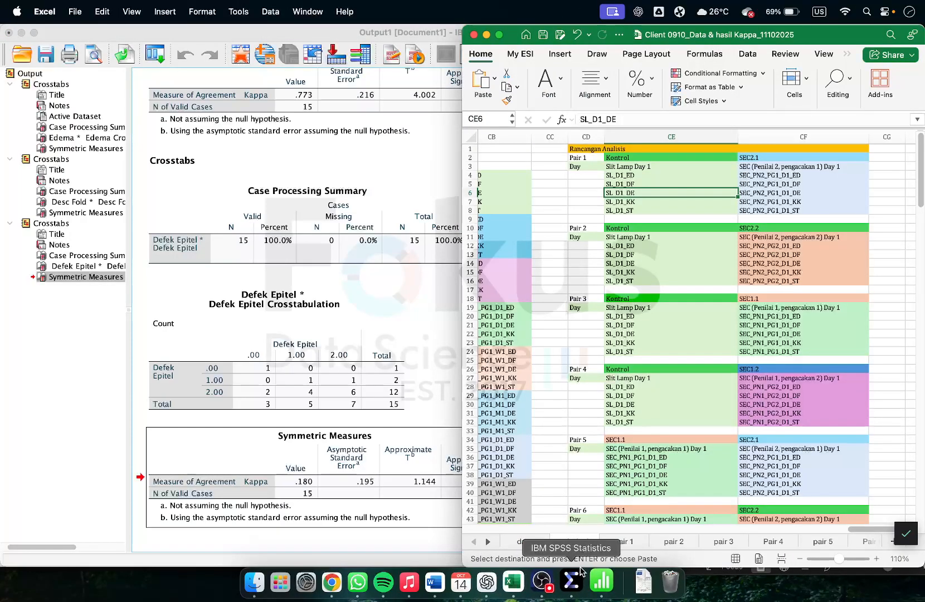
Step: Look up the Pair 1 Kebocoran kornea variable SL_D1_KK in the tabulasi sheet
click(643, 204)
scroll(663, 203, left, 3)
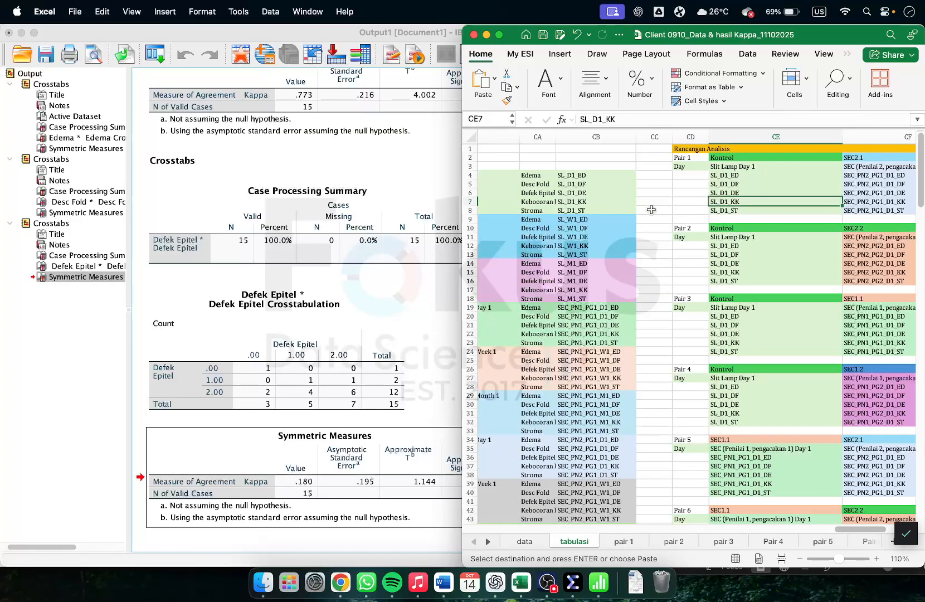
click(548, 203)
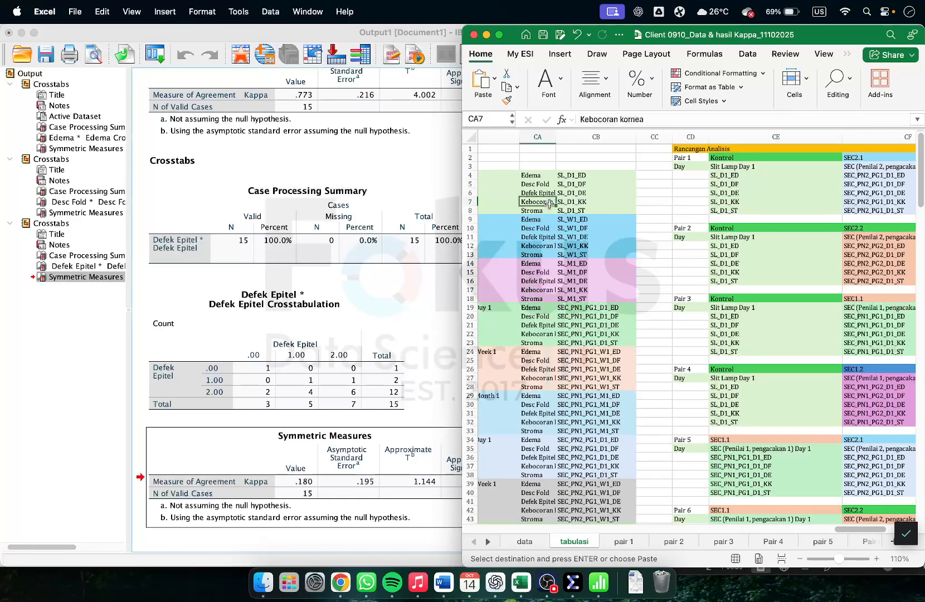
click(741, 208)
click(742, 202)
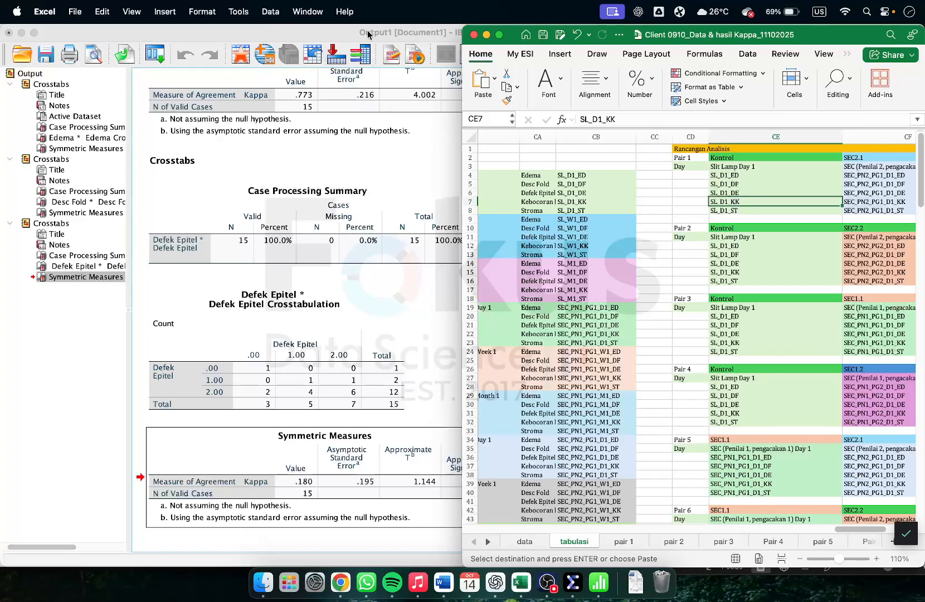
Step: Return to SPSS and replace the Defek Epitel row variable in Crosstabs with Kebocoran kornea [SL_D1_KK]
click(272, 25)
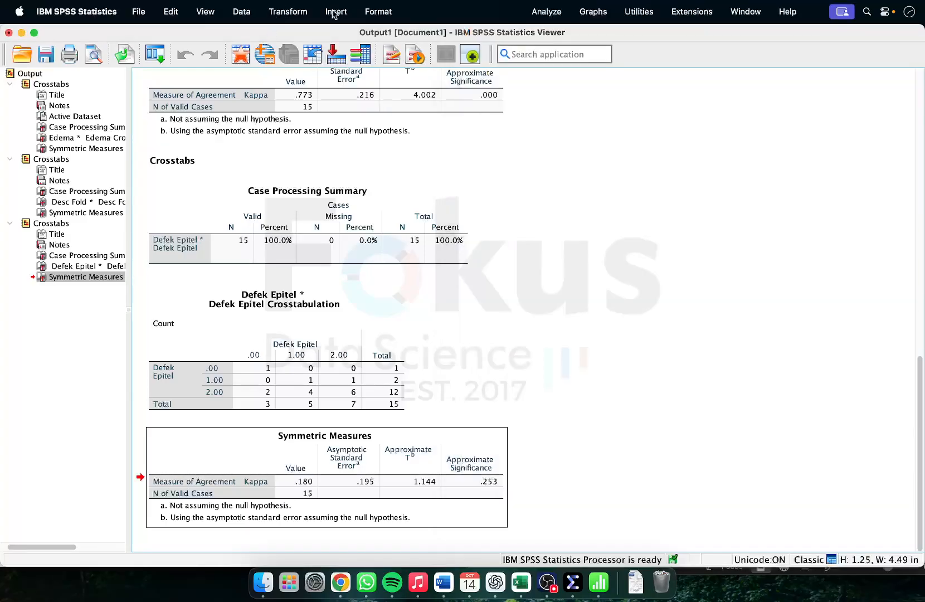
click(536, 14)
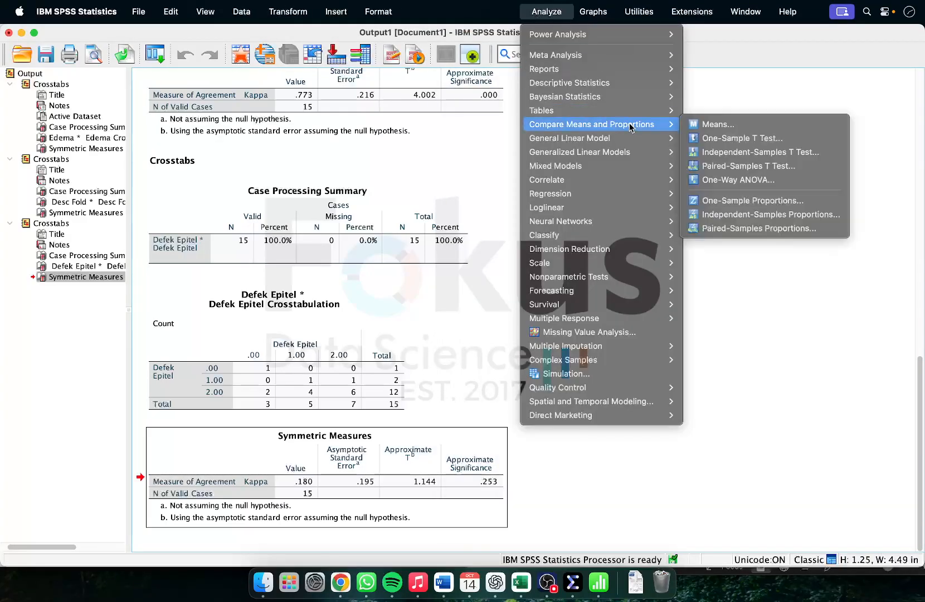
mouse_move(637, 86)
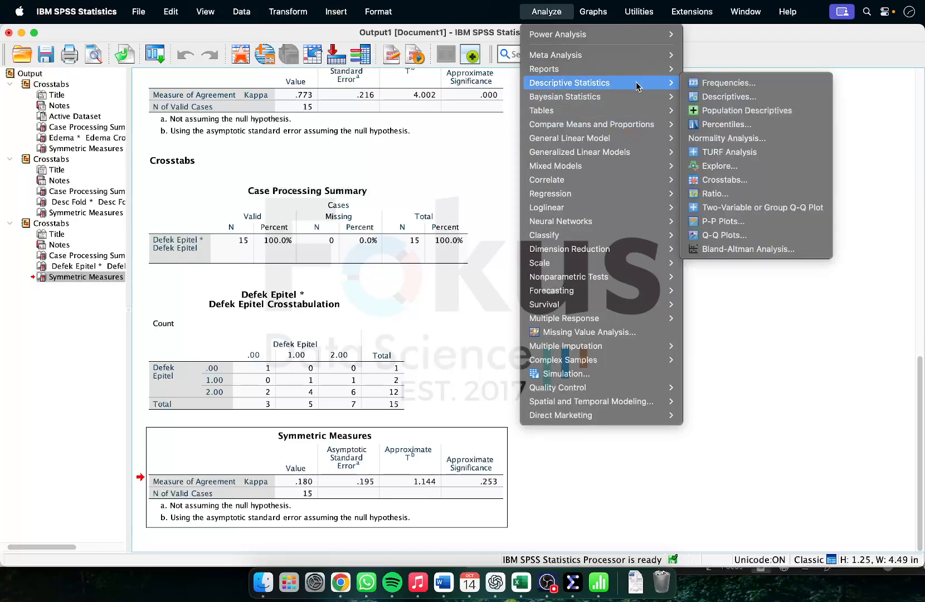
click(754, 185)
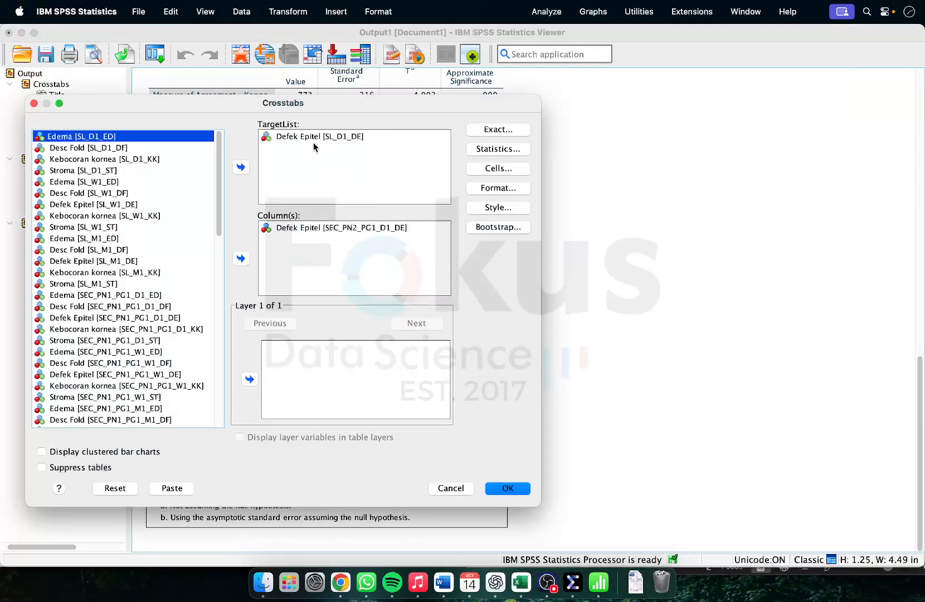
click(241, 167)
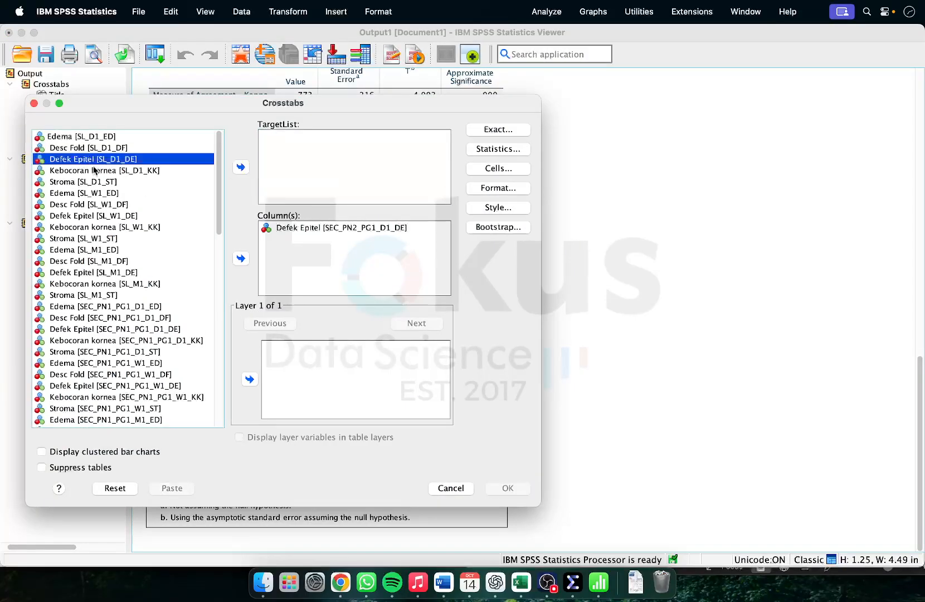
click(94, 170)
click(240, 167)
Step: Replace the crosstab's column variable with Kebocoran kornea [SEC_PN2_PG1_D1_KK] and run the analysis
click(275, 230)
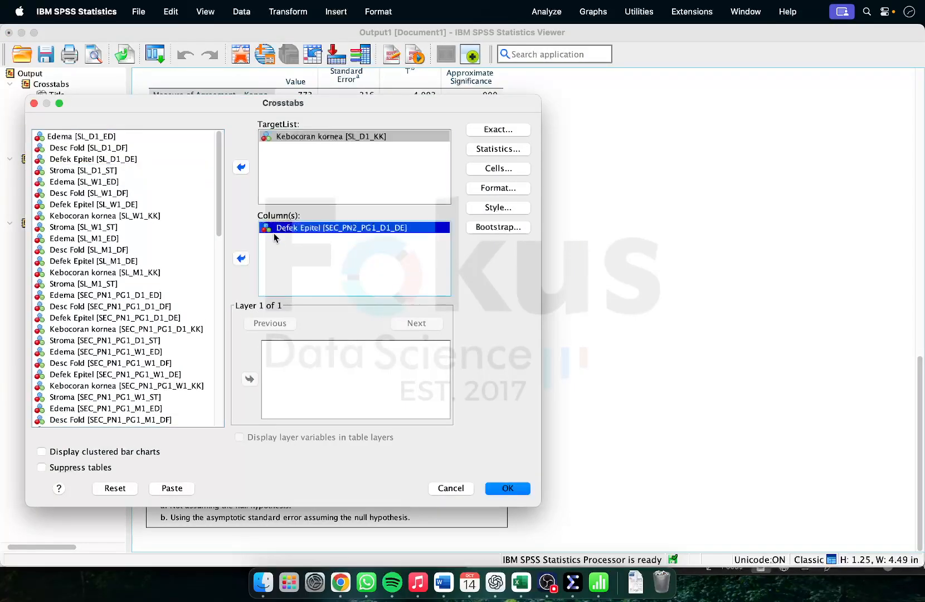
click(240, 258)
scroll(155, 397, down, 3)
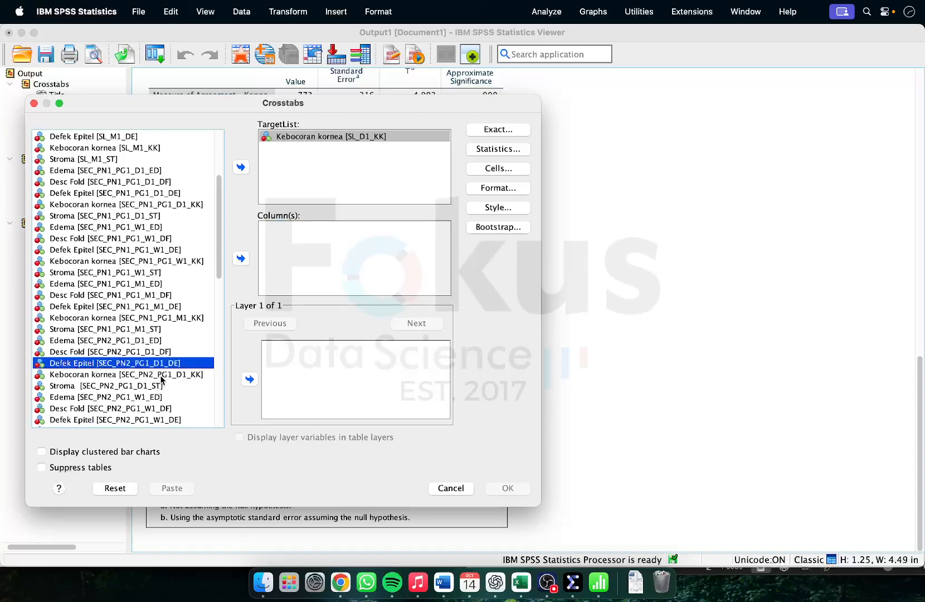
click(167, 375)
click(241, 258)
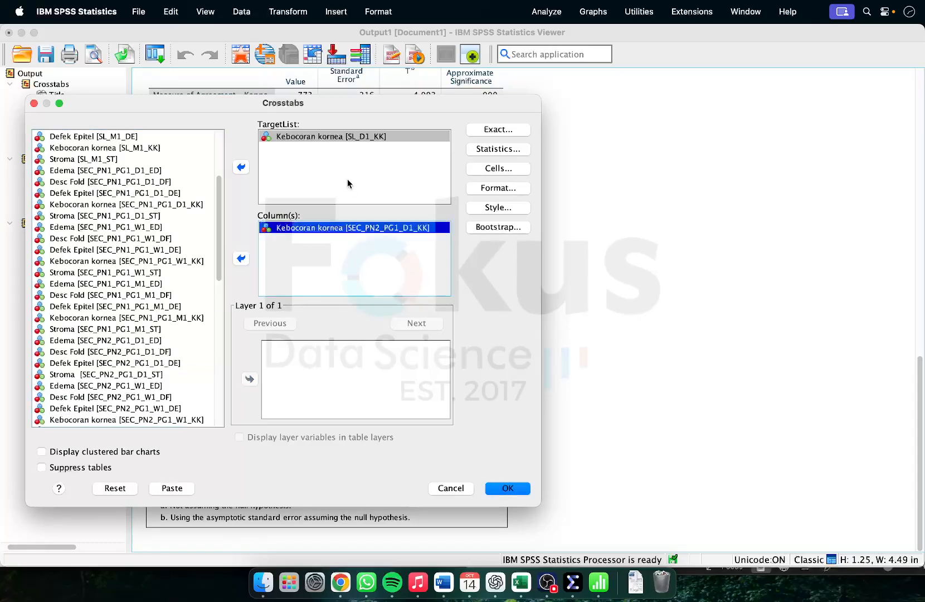
click(507, 488)
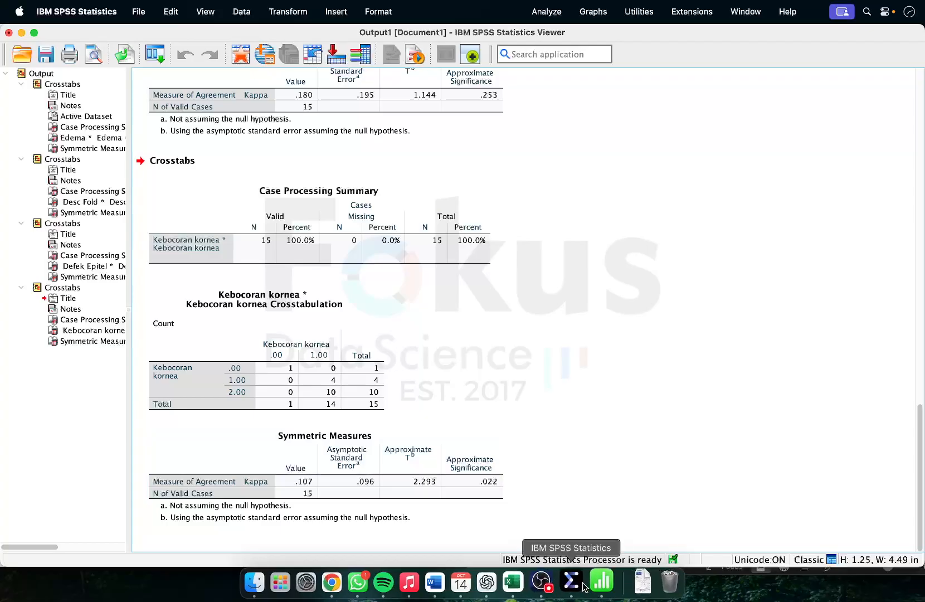
Step: Look up Pair 1's Stroma variable in the Excel tabulasi sheet and set Stroma [SL_D1_ST] as the SPSS crosstab's row variable, replacing Kebocoran kornea
click(513, 581)
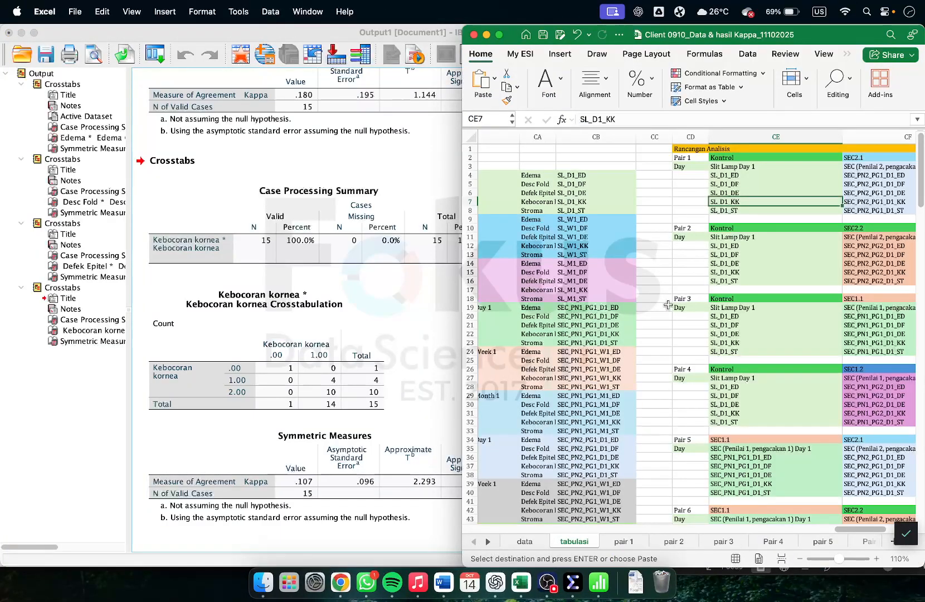
click(745, 210)
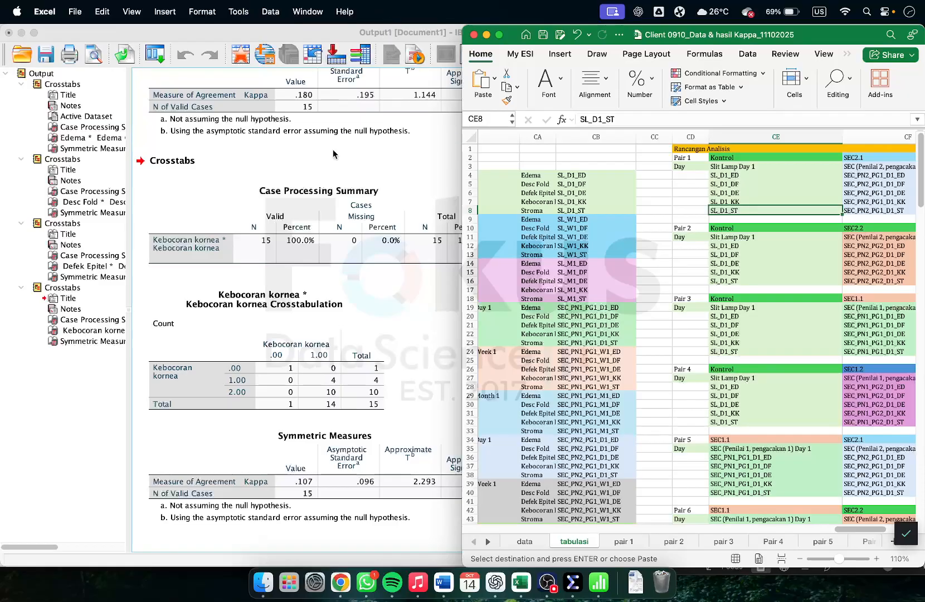
click(426, 177)
click(555, 14)
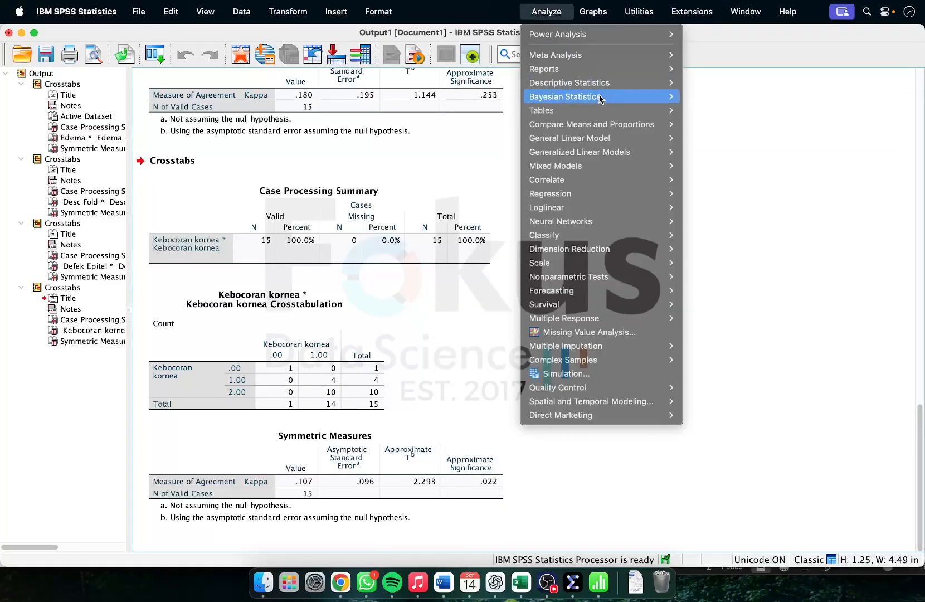
mouse_move(598, 88)
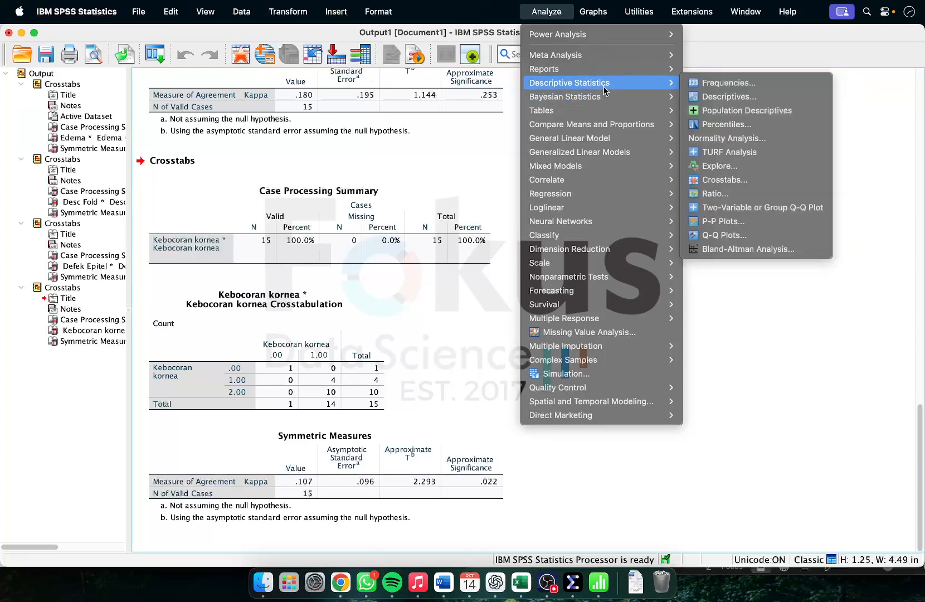
click(746, 179)
click(367, 137)
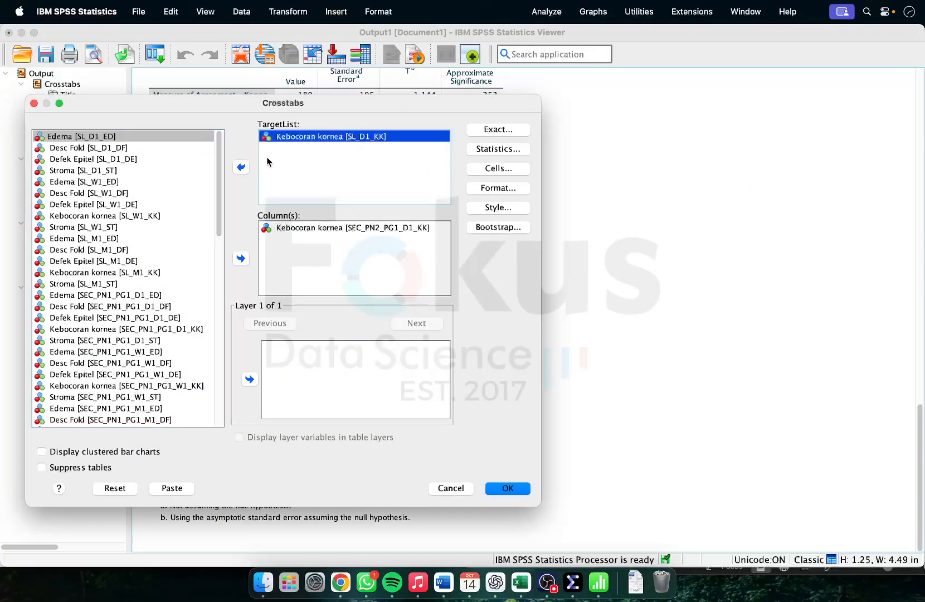
click(240, 166)
click(150, 183)
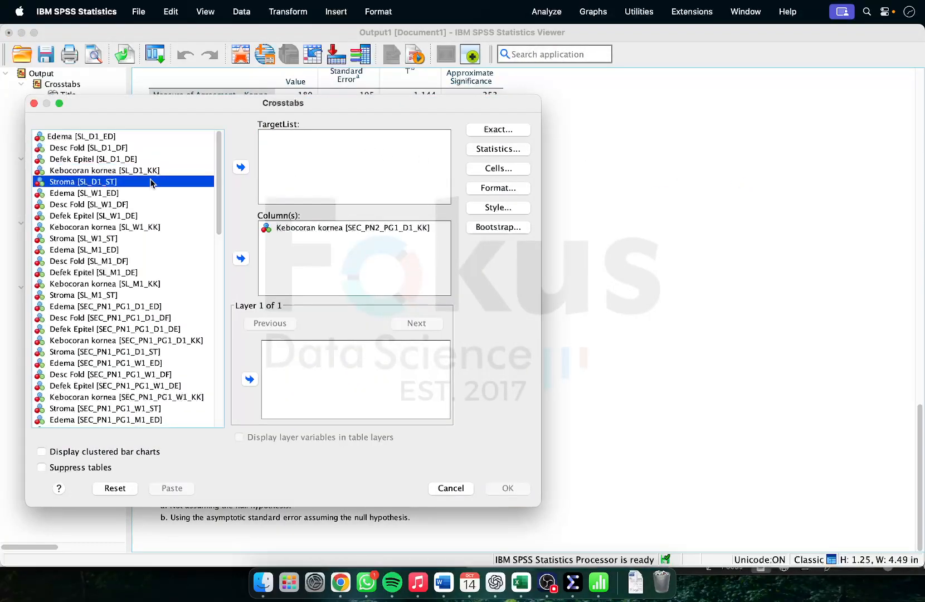
click(241, 167)
Step: Replace the Kebocoran kornea column variable in Crosstabs with Stroma [SEC_PN2_PG1_D1_ST]
click(398, 241)
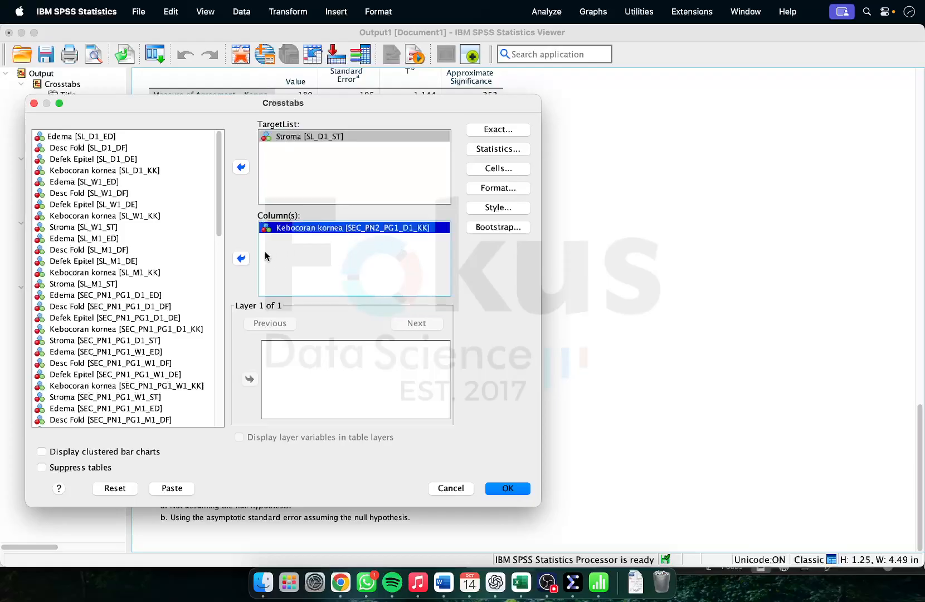
click(241, 258)
scroll(173, 330, down, 5)
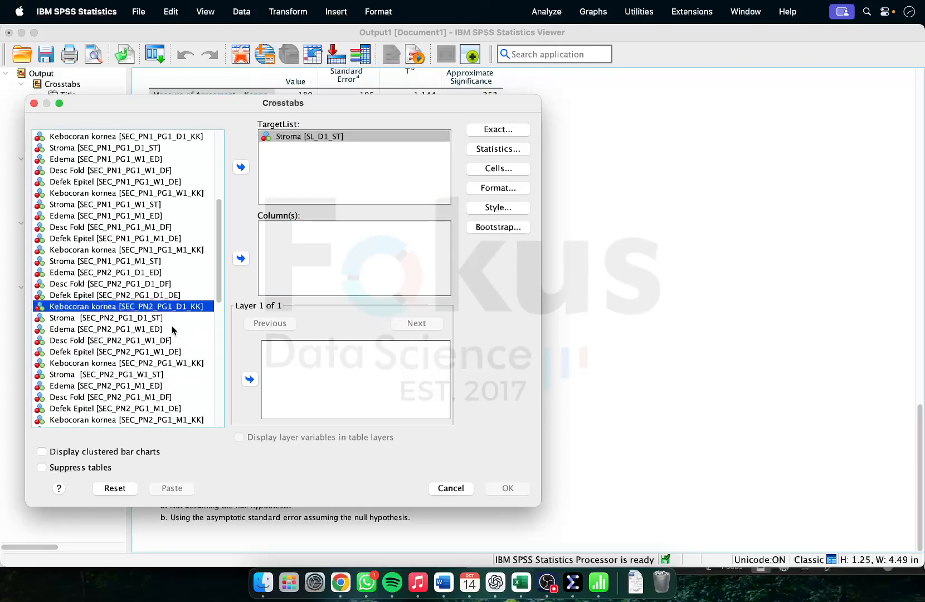
click(174, 318)
click(240, 258)
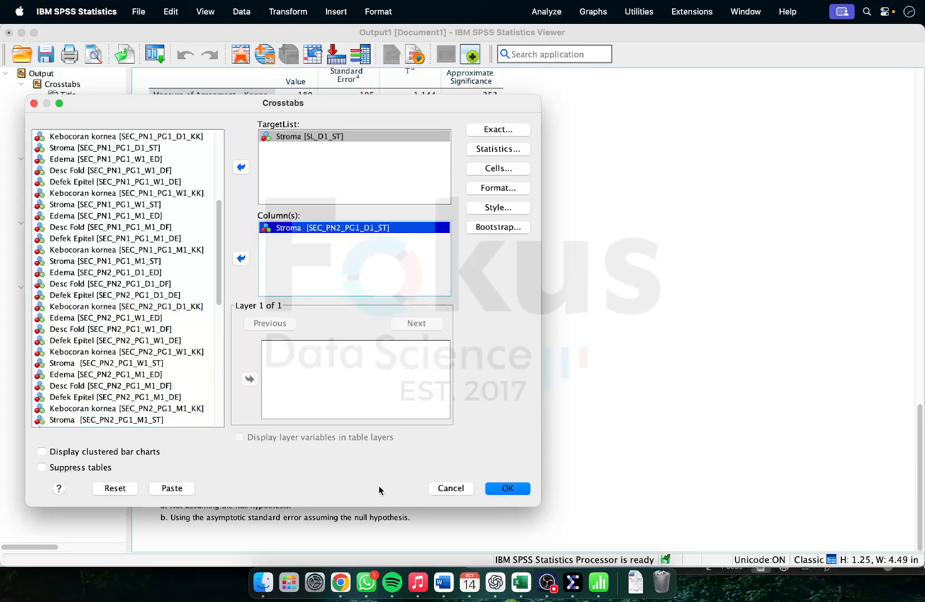
Step: Check both Stroma variables against the Pair 1 design in the Excel tabulasi sheet and run the crosstab in SPSS
click(521, 582)
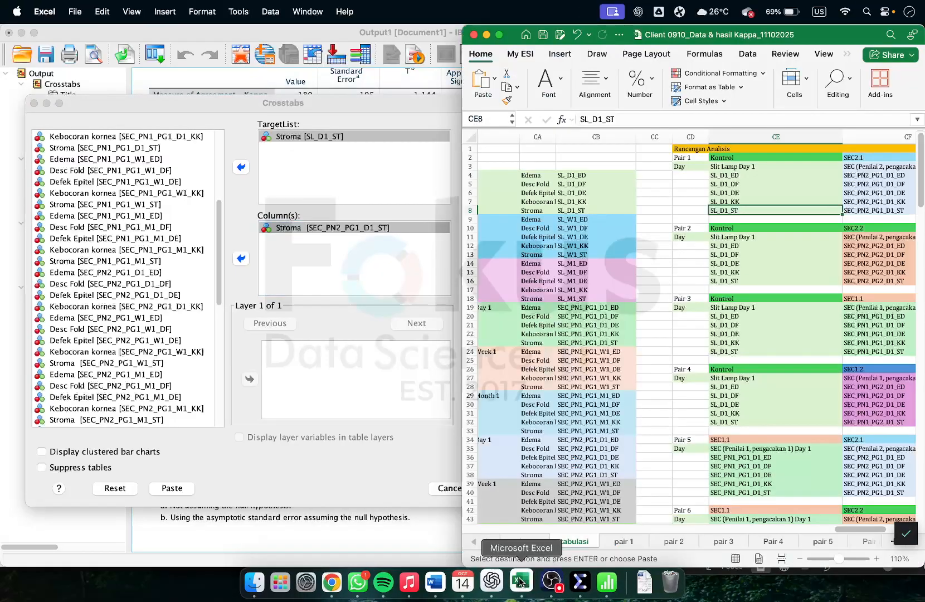
drag(358, 102, 279, 109)
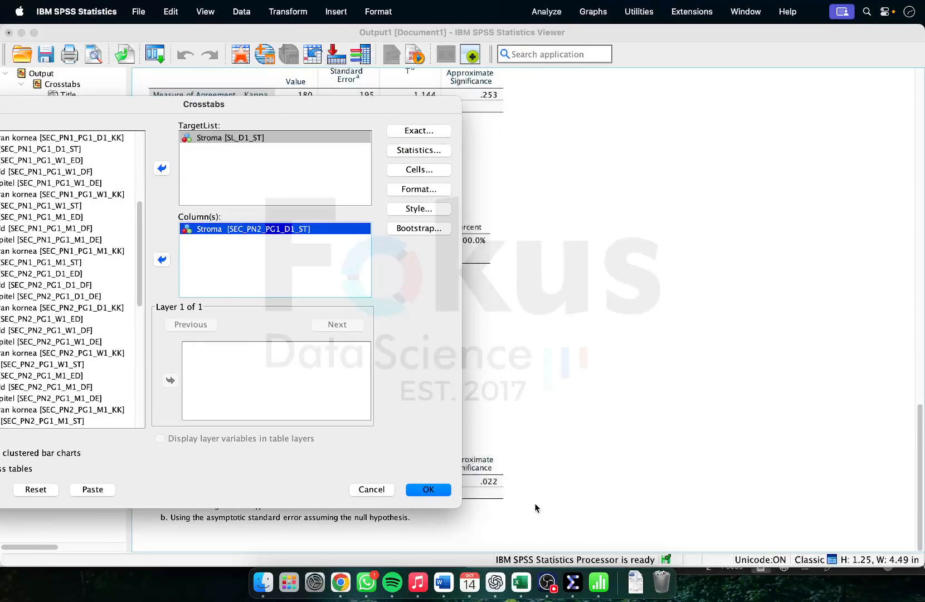
click(520, 582)
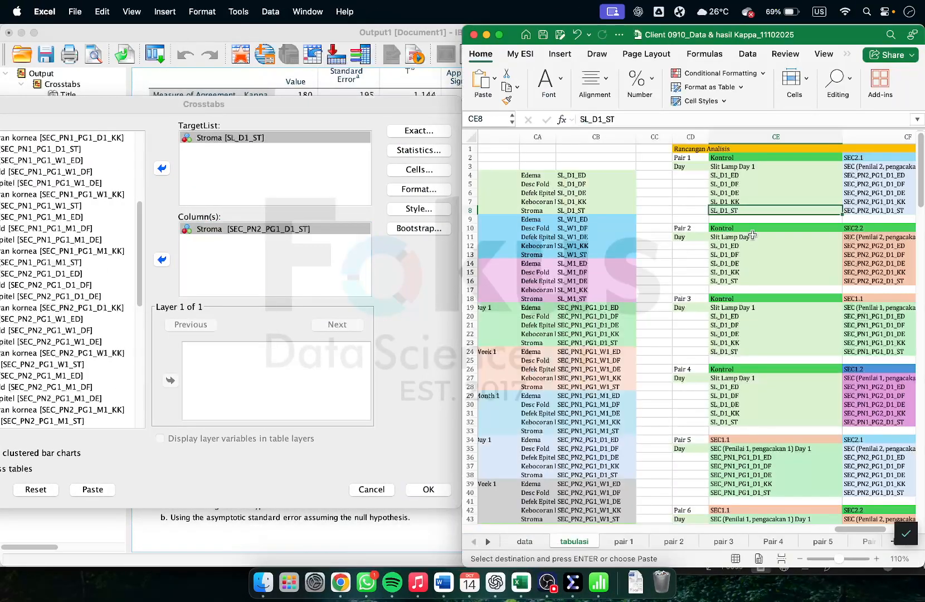
scroll(752, 235, right, 1)
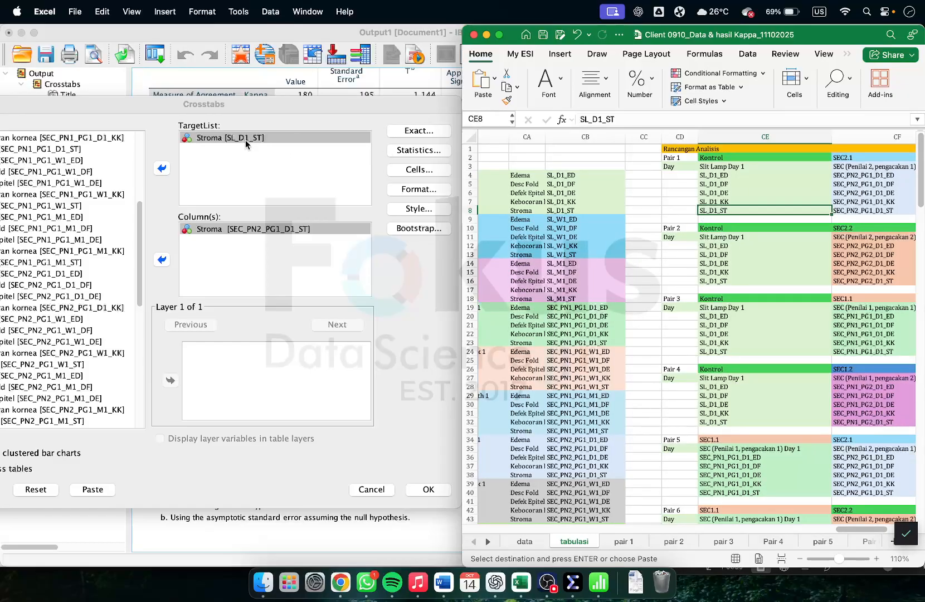
click(845, 211)
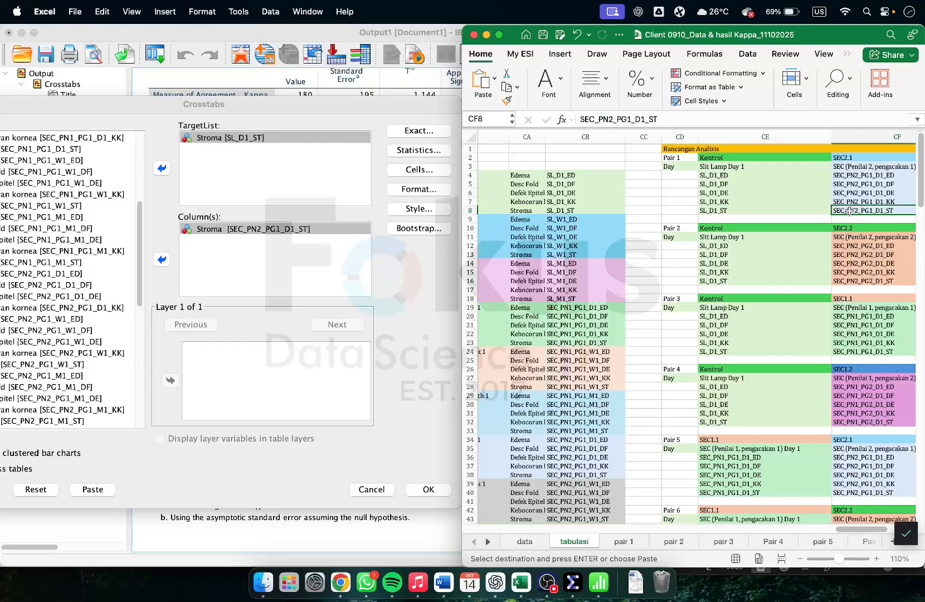
scroll(846, 209, right, 3)
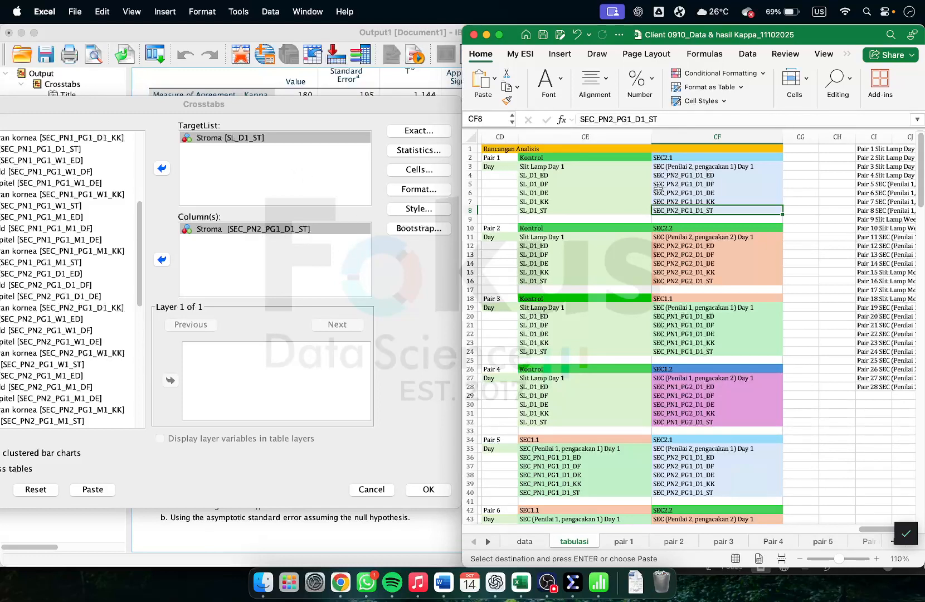
click(443, 488)
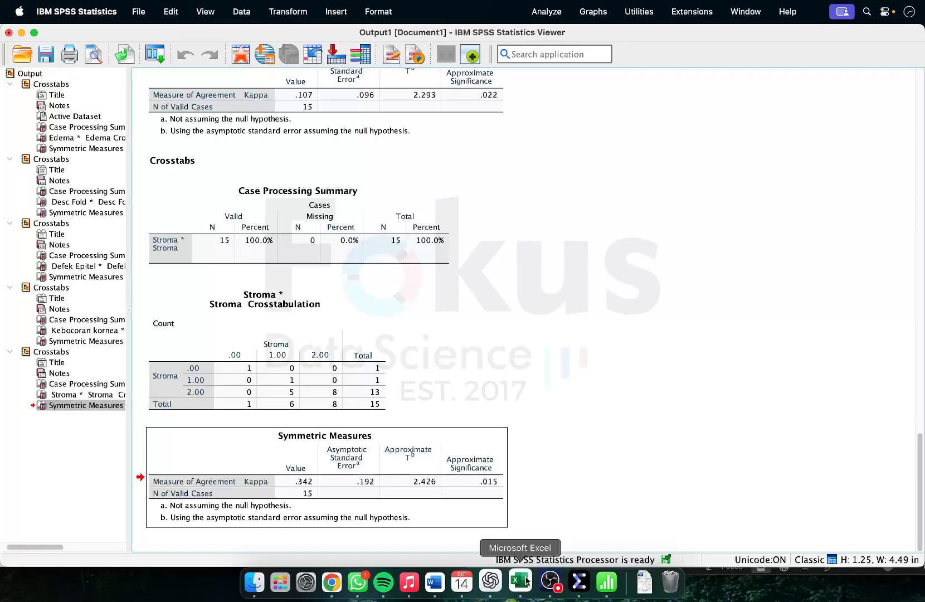
Step: Switch to the Word report and review its Pair 1 Cohen's Kappa table and interpretation ranges against the Stroma output
click(440, 581)
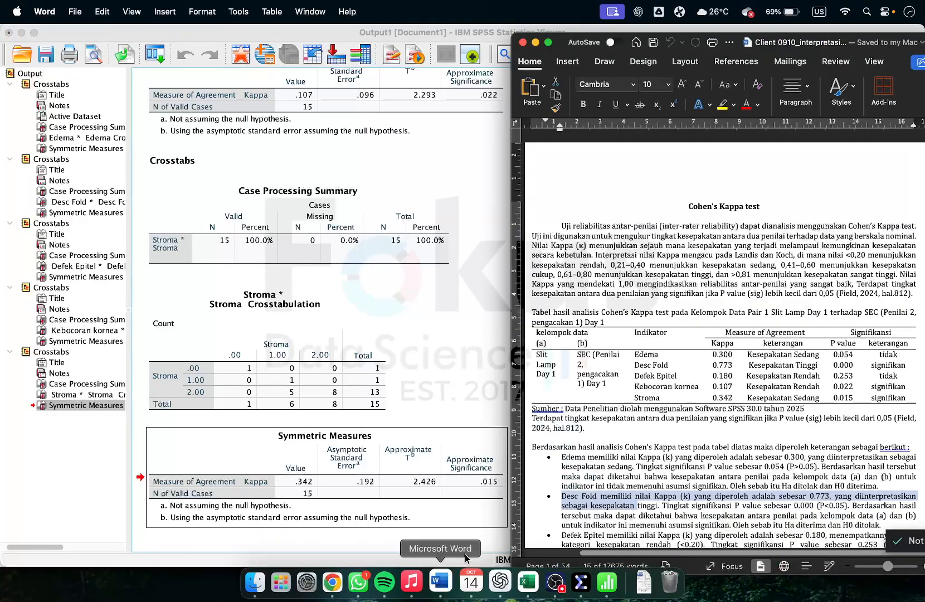
scroll(657, 396, down, 2)
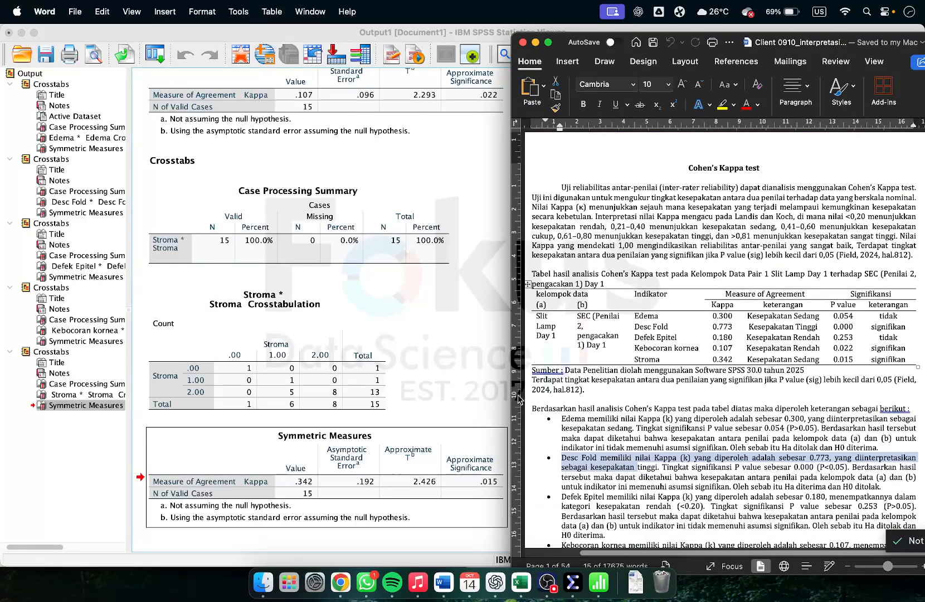
click(484, 459)
click(660, 225)
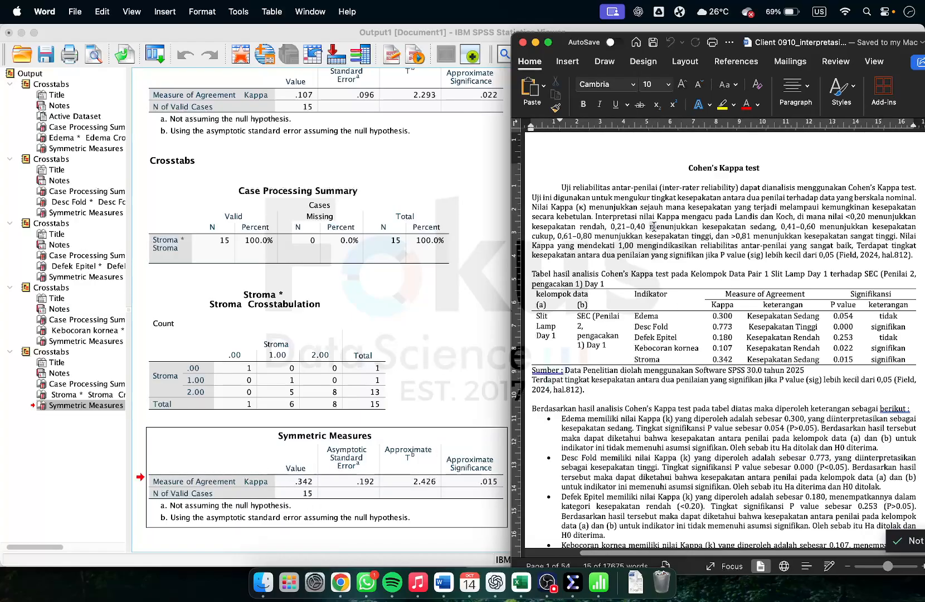
drag(650, 225, 667, 224)
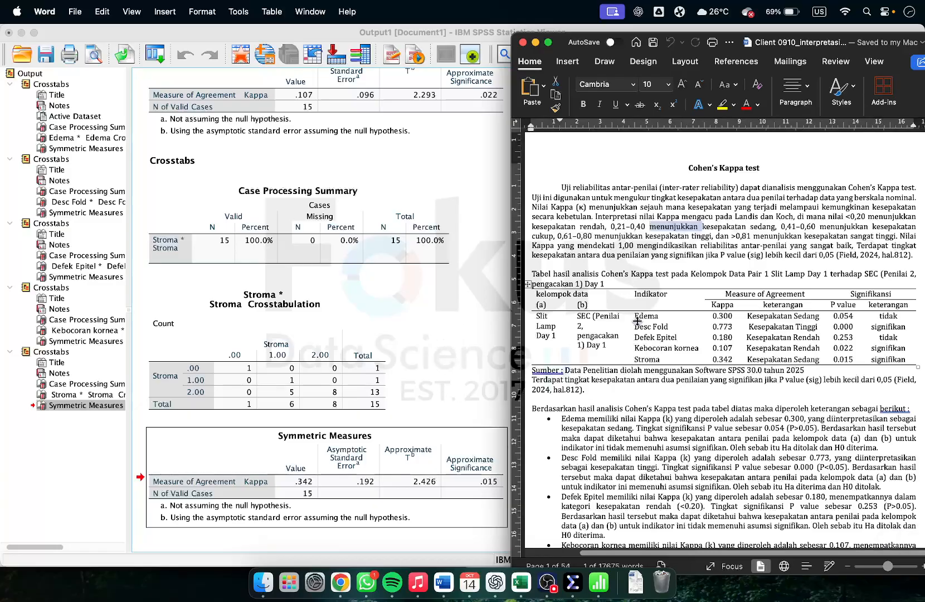
Step: Return to the SPSS output and review the Symmetric Measures tables of the Defek Epitel, Edema and Desc Fold crosstabs
click(336, 343)
click(328, 461)
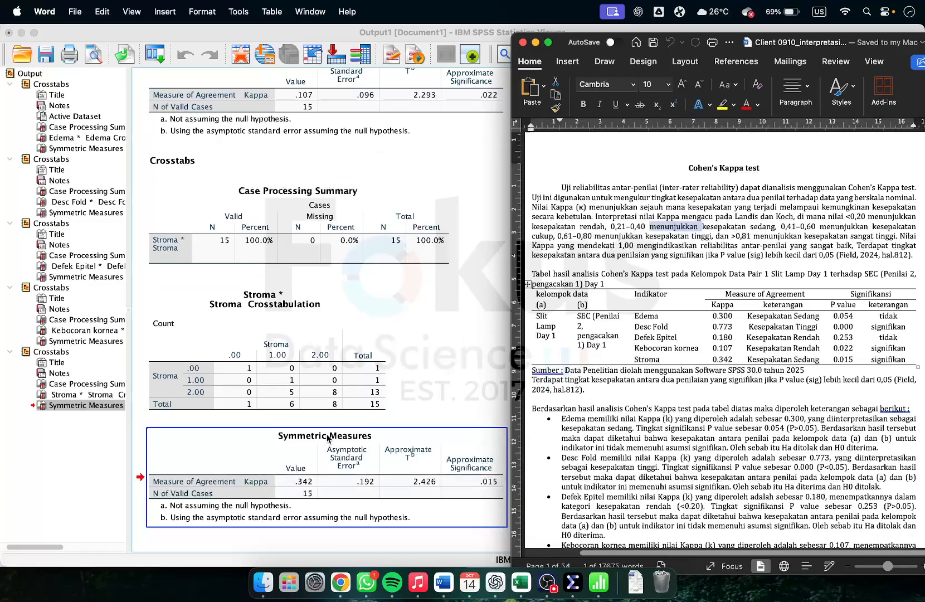
scroll(328, 437, up, 10)
click(263, 301)
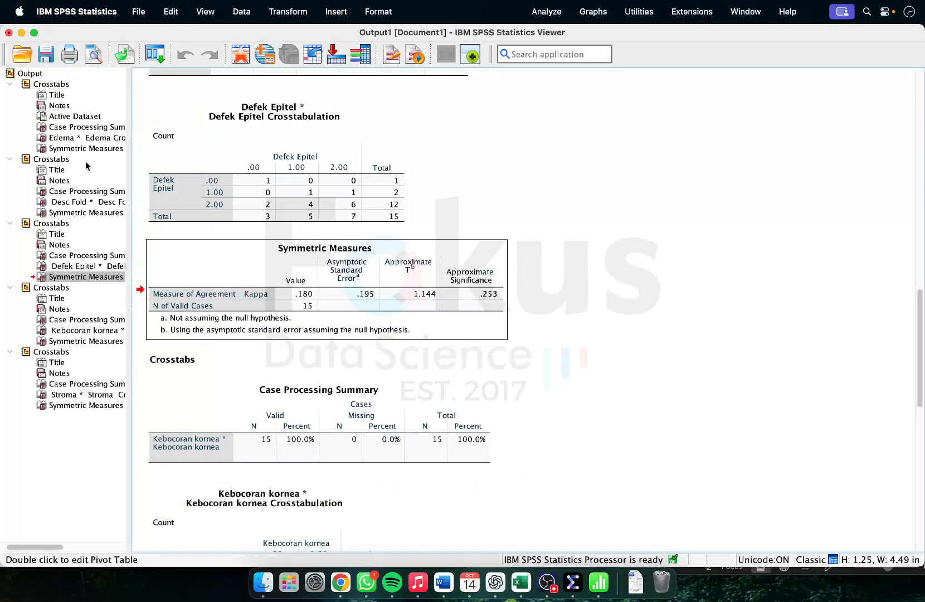
click(103, 148)
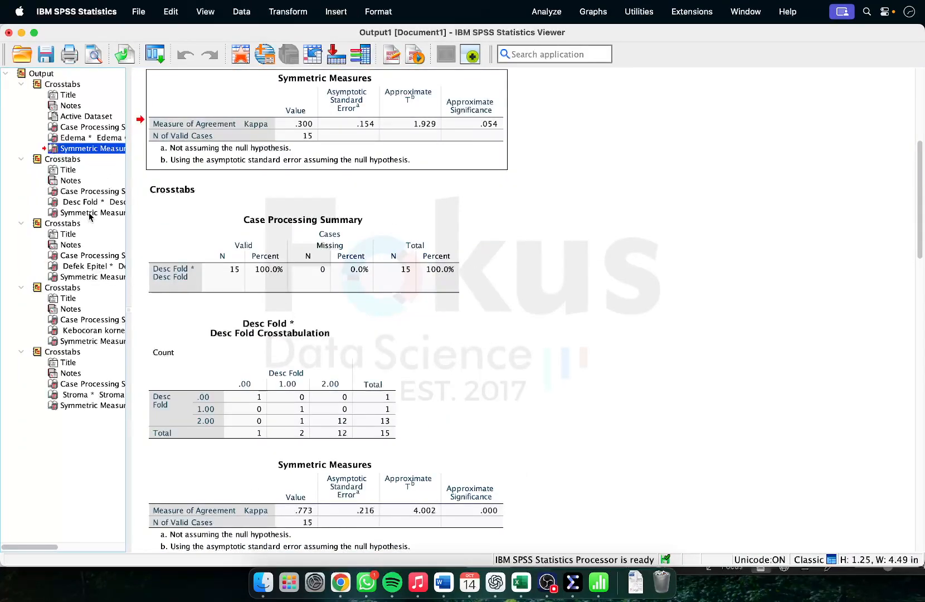
click(90, 212)
Step: Select the Symmetric Measures tables of all five crosstabs in the output outline and copy them together
click(100, 150)
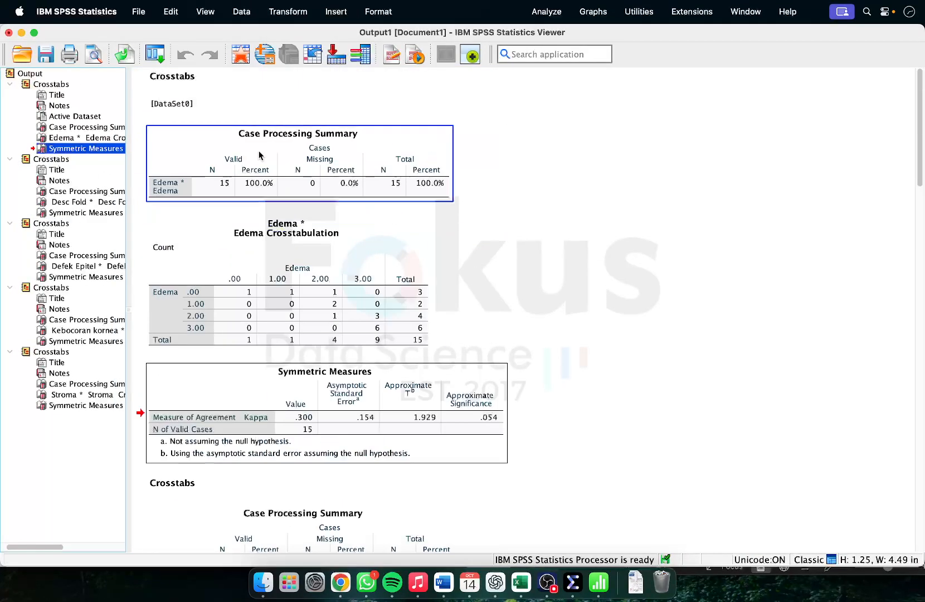
scroll(70, 144, left, 1)
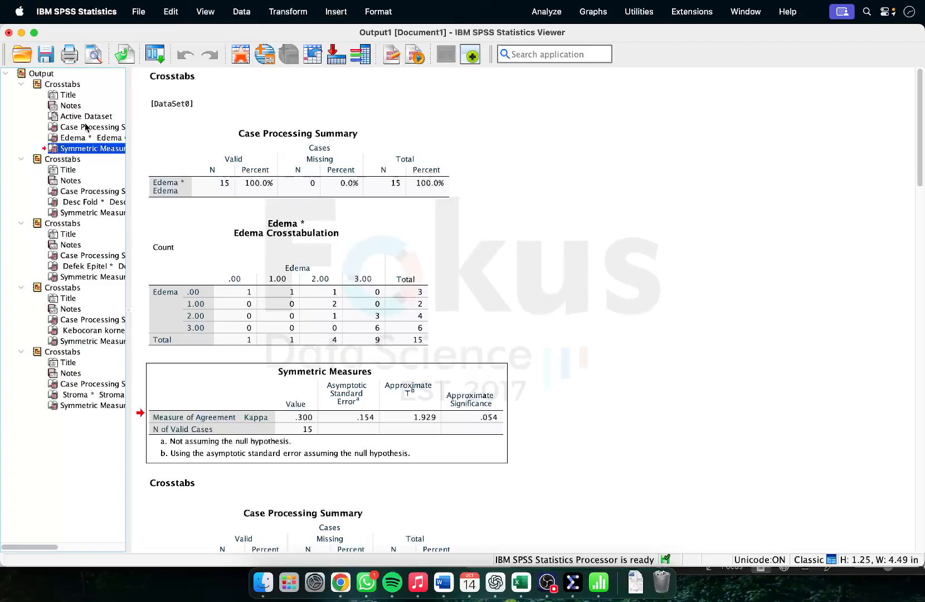
super+click(86, 213)
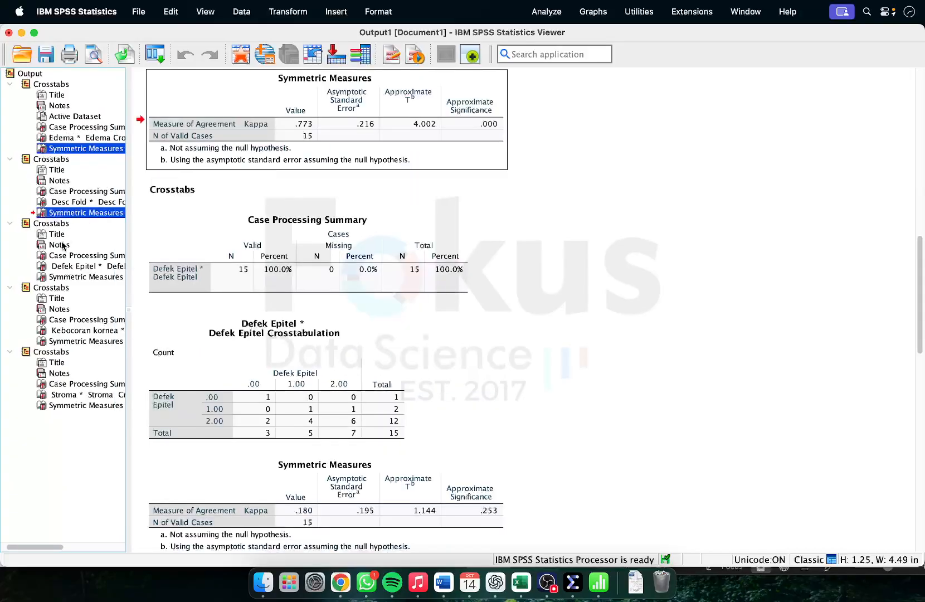
super+click(60, 276)
super+click(60, 341)
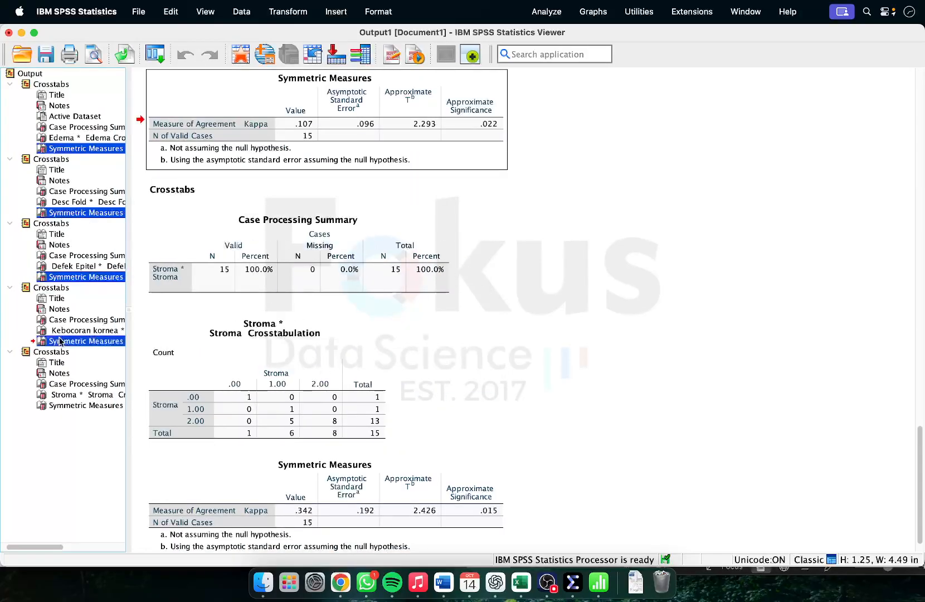
super+click(61, 405)
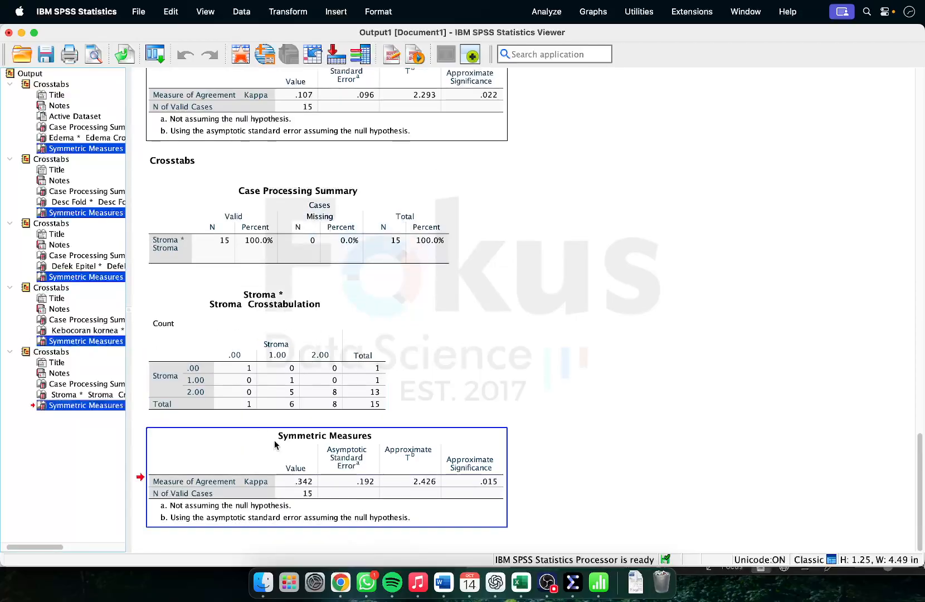
right_click(284, 455)
click(324, 470)
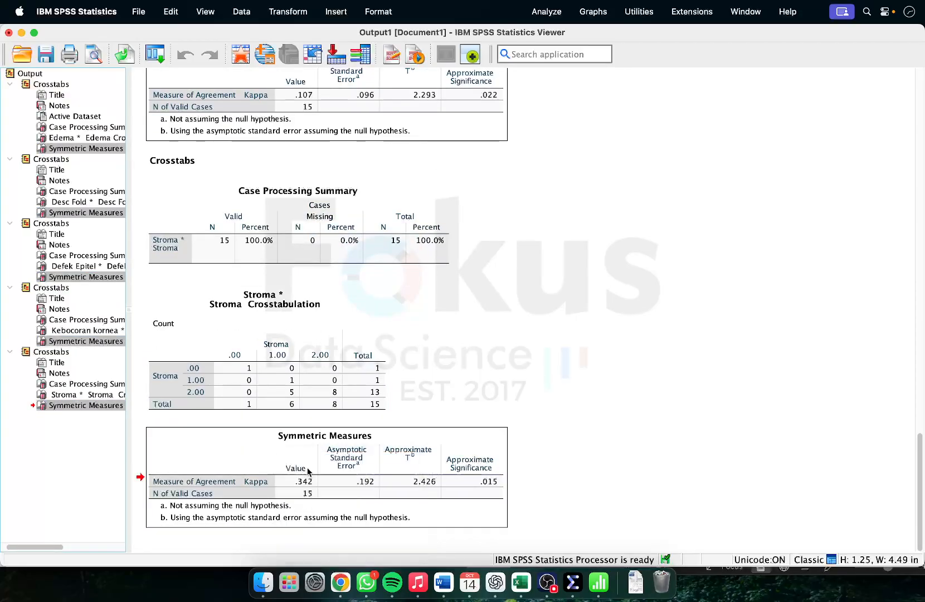
scroll(402, 389, up, 10)
scroll(401, 388, up, 2)
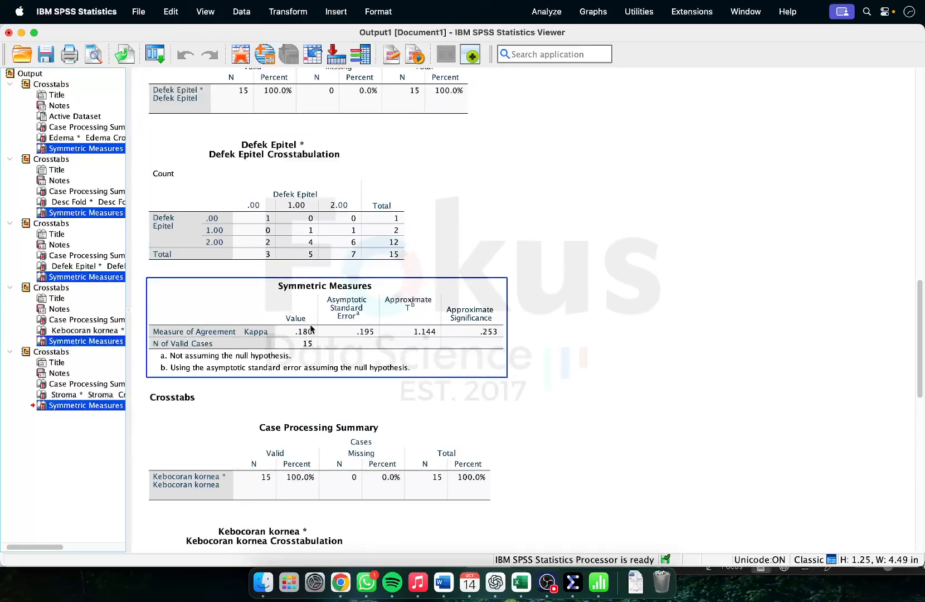
right_click(254, 324)
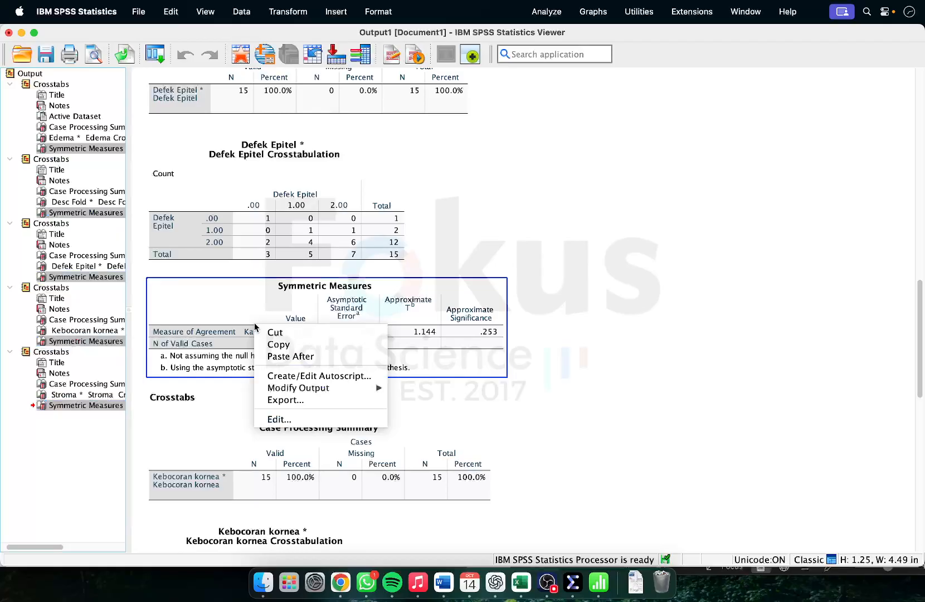
click(274, 344)
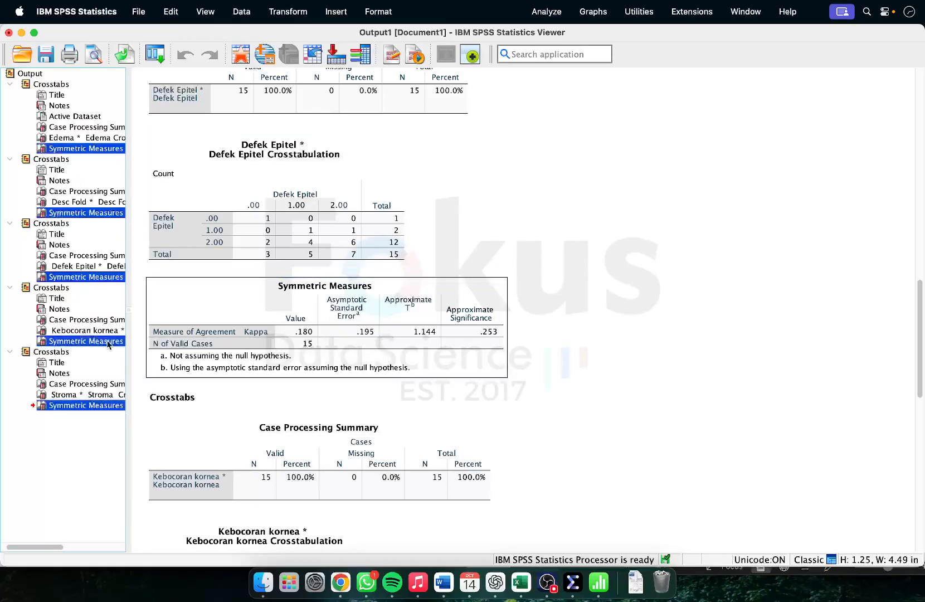
Step: Switch to the Excel workbook and add a new worksheet
click(522, 584)
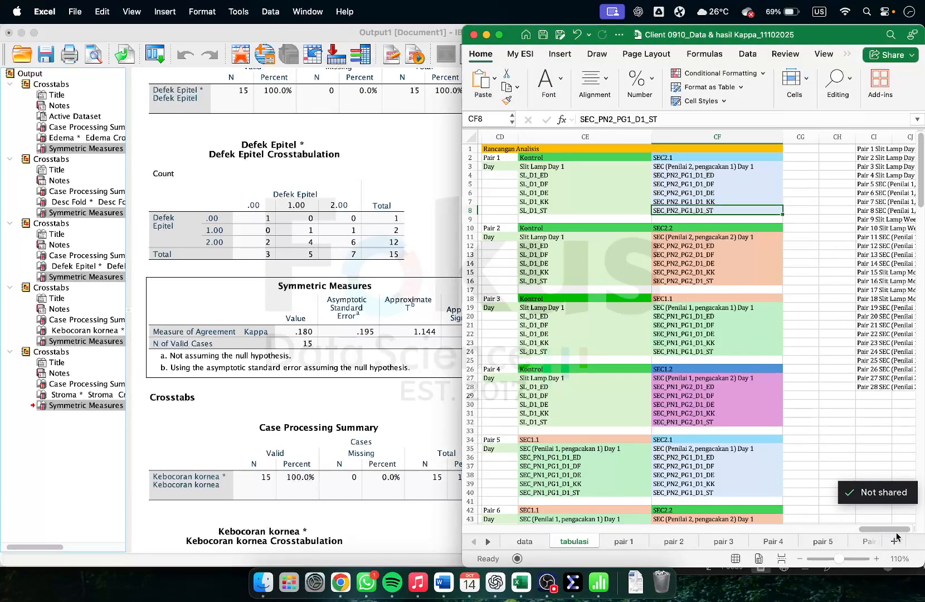
click(895, 540)
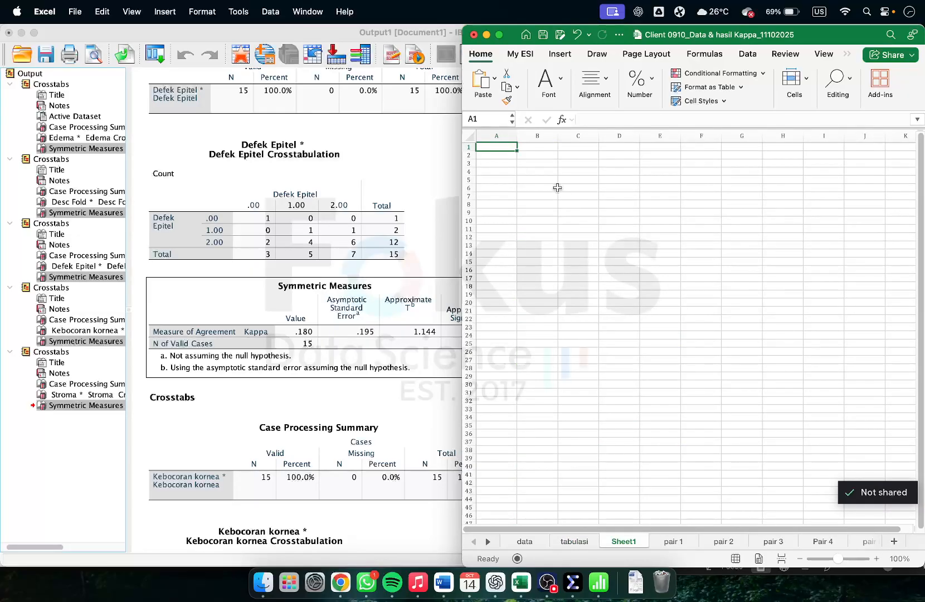
right_click(507, 149)
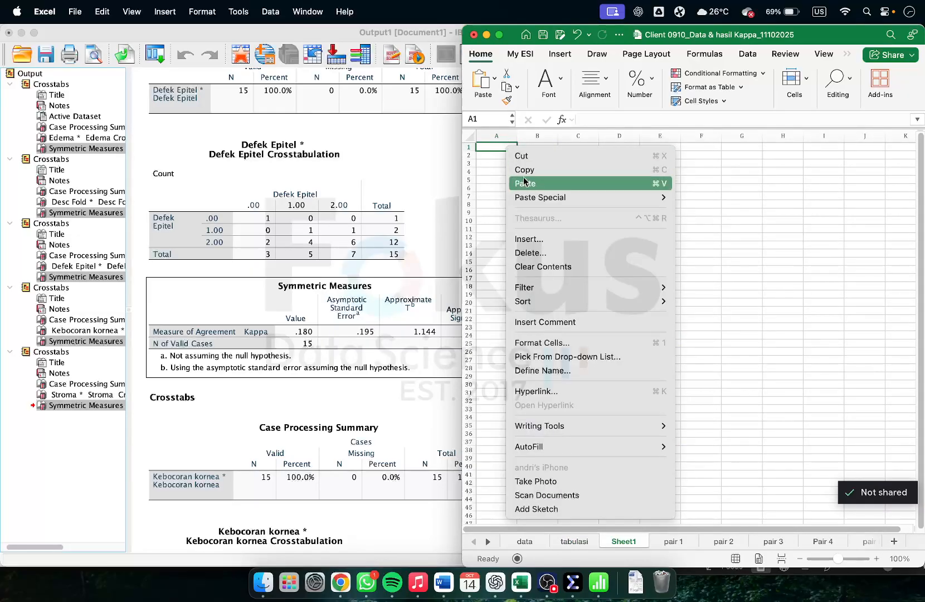
click(524, 181)
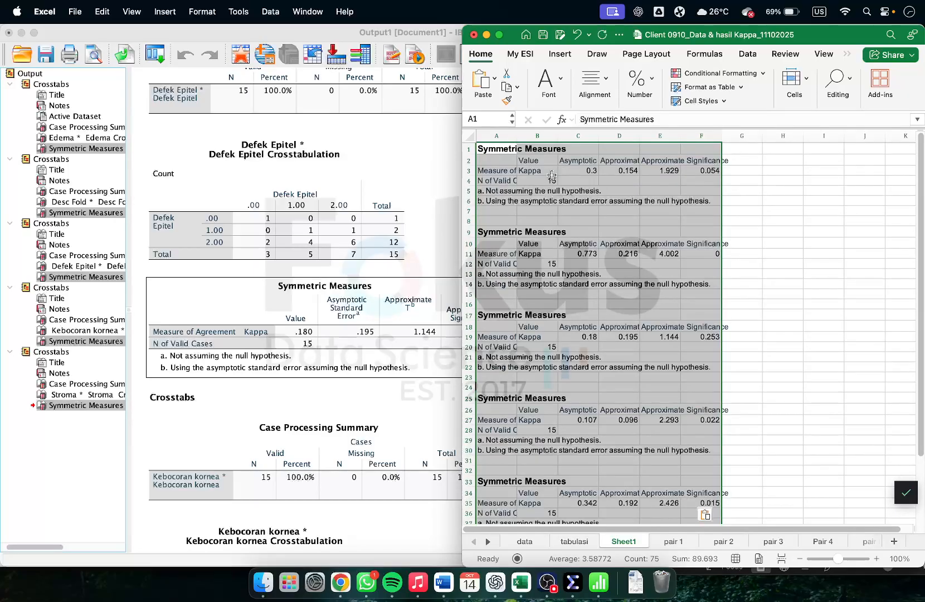
key(super+z)
Step: Paste the copied Symmetric Measures tables into the new sheet from cell A1 using Paste Special as Text
click(494, 80)
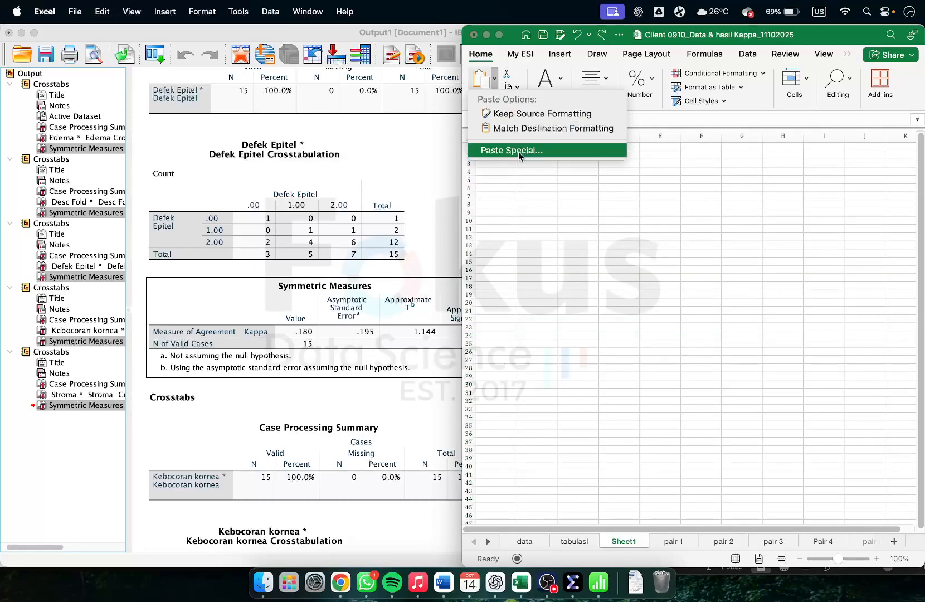
click(519, 150)
click(492, 202)
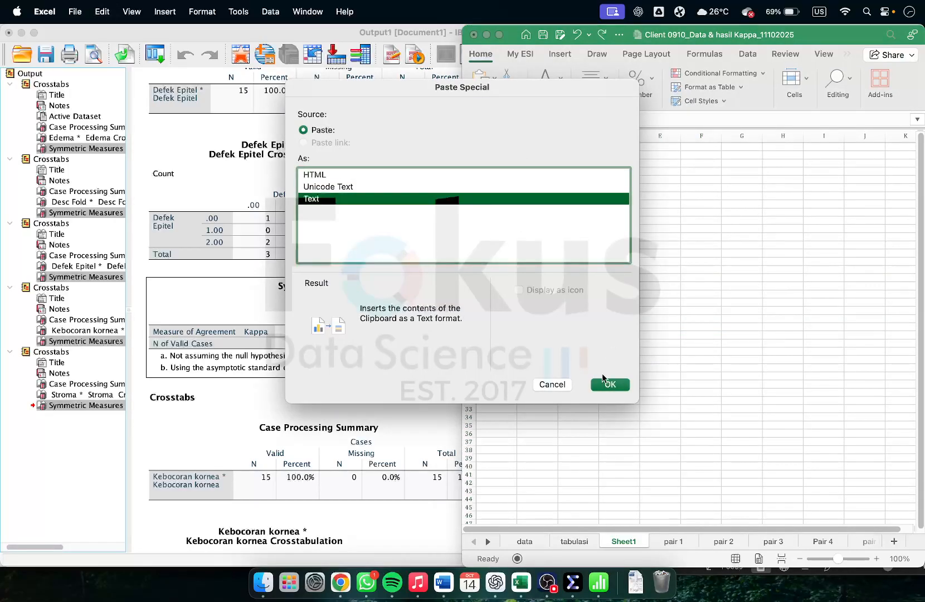
click(602, 375)
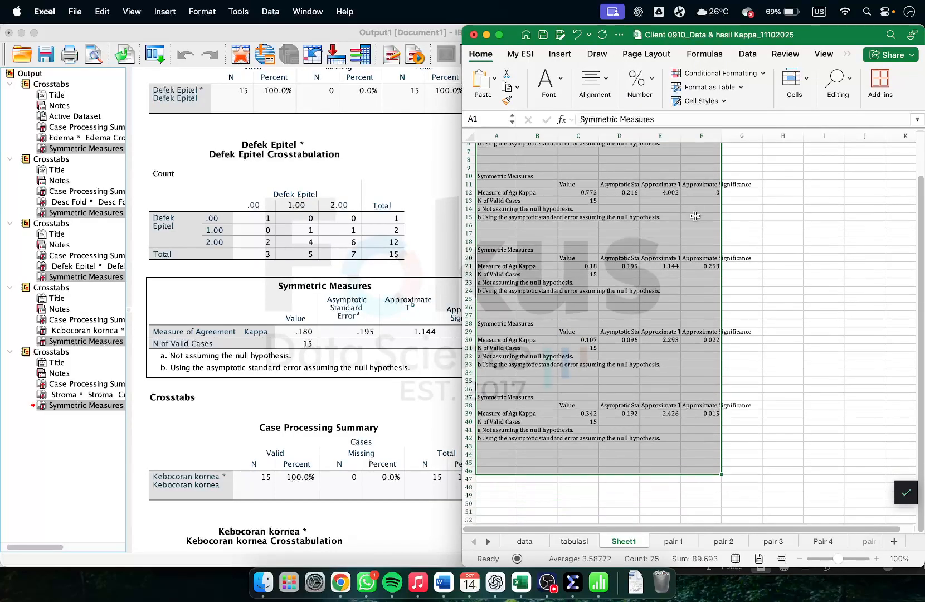
scroll(695, 216, up, 3)
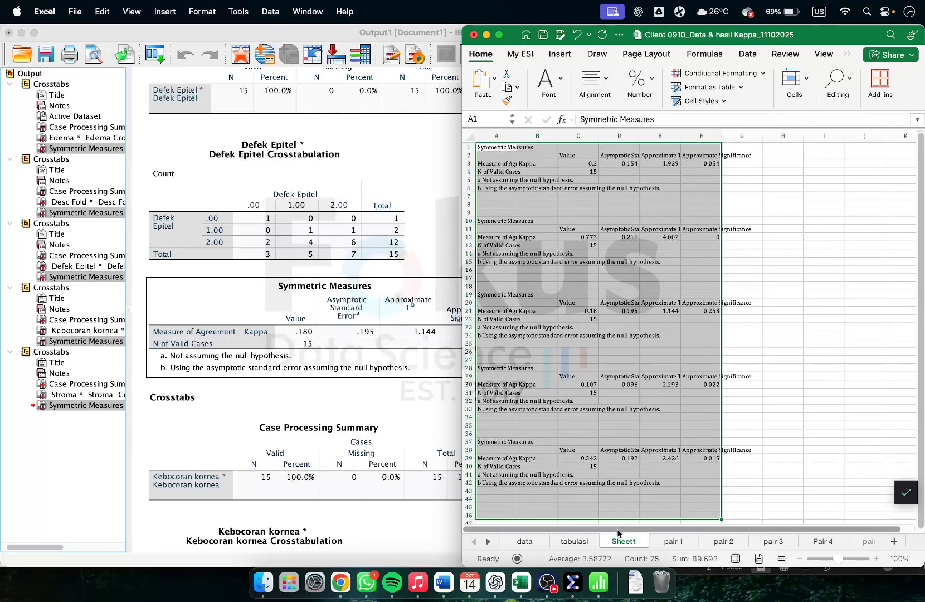
Step: Rename the new worksheet as "pair 1."
double_click(631, 539)
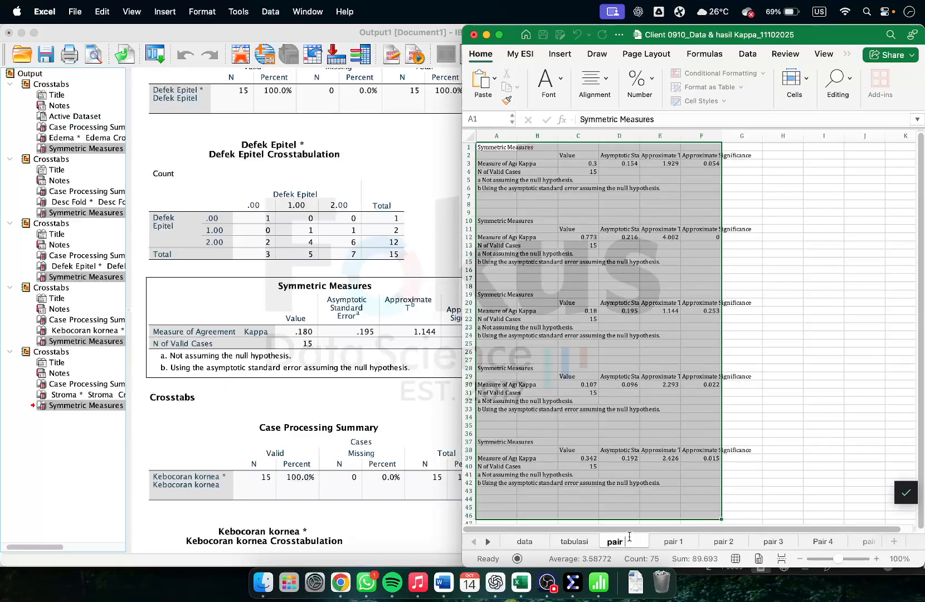
text(pair 1.)
key(Return)
click(758, 397)
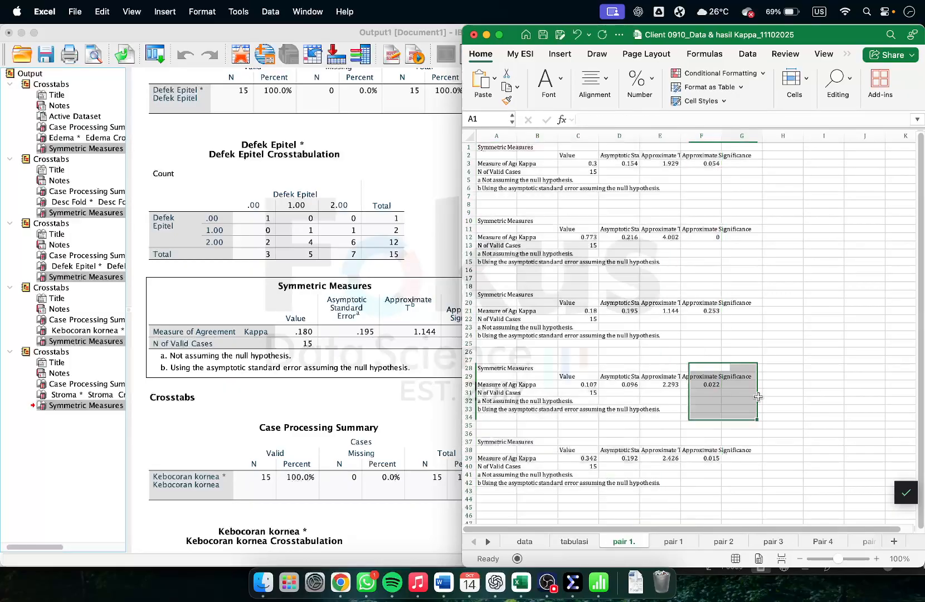
Step: Switch to the Word report and locate the first Symmetric Measures table under Pair 1 in Lampiran Output SPSS
click(444, 582)
scroll(629, 369, down, 20)
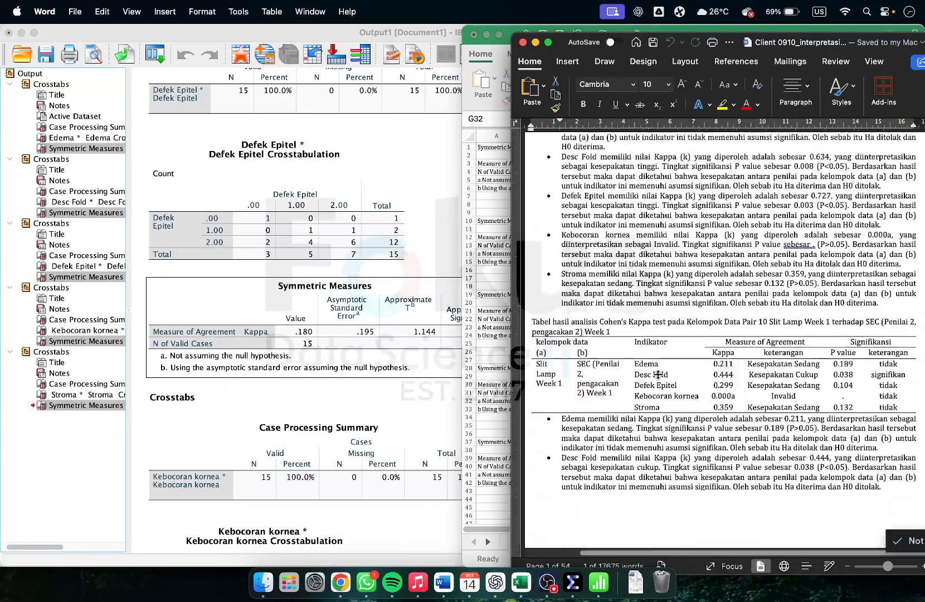
scroll(661, 384, down, 20)
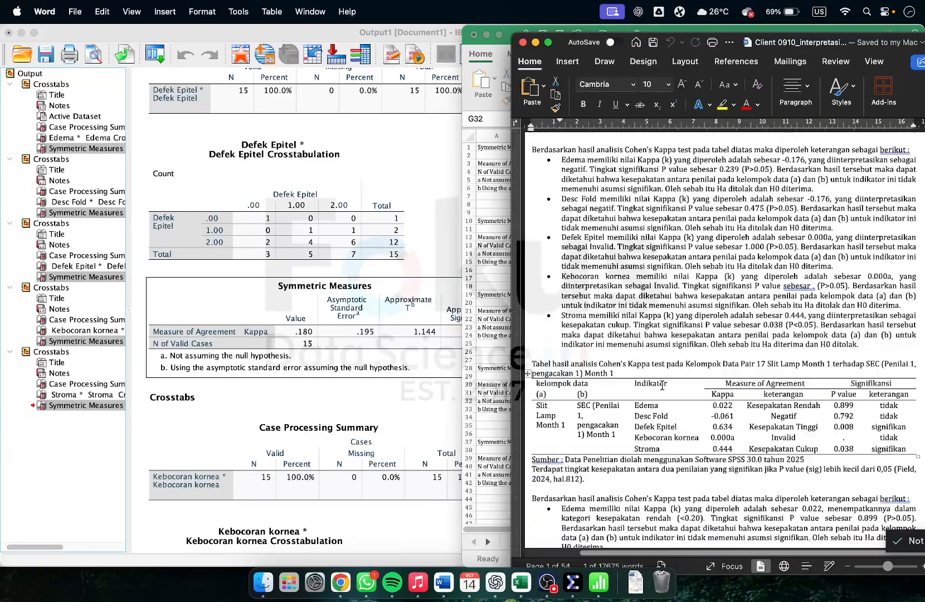
scroll(661, 389, down, 20)
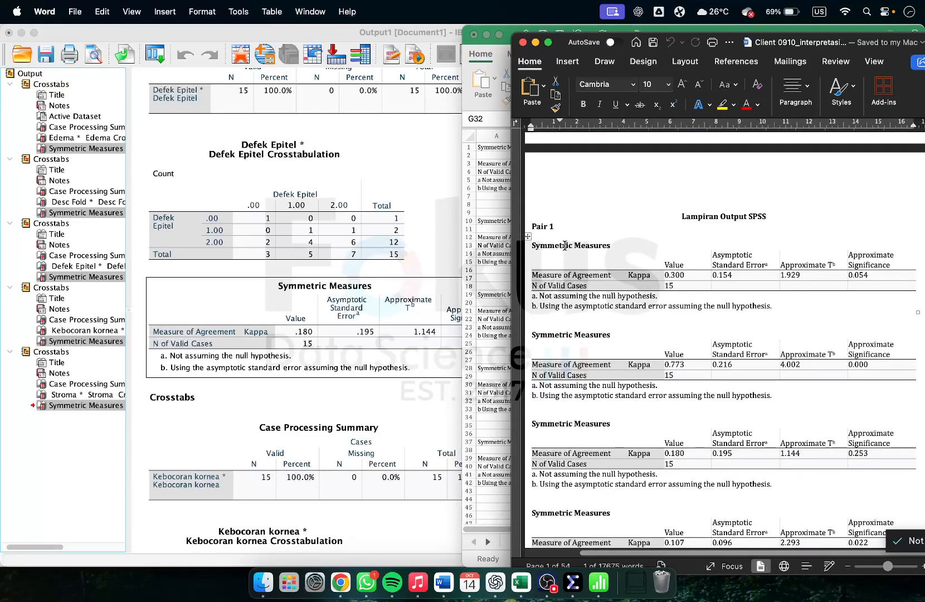
mouse_move(531, 245)
mouse_down()
mouse_move(591, 254)
mouse_move(636, 319)
mouse_move(742, 306)
mouse_up()
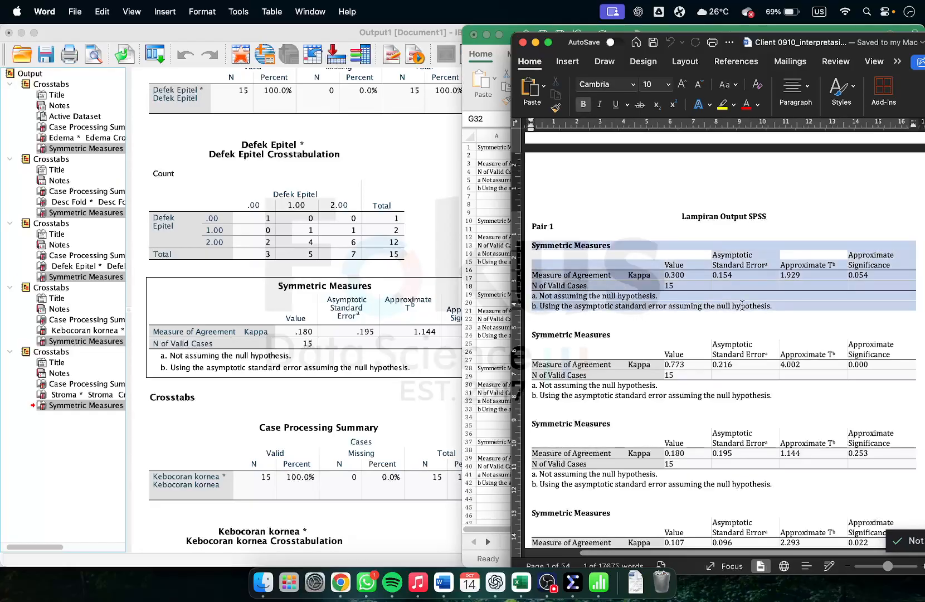
Step: Place the Word report side by side with the Excel workbook and show the workbook's tabulasi sheet
drag(768, 50, 0, 78)
click(597, 217)
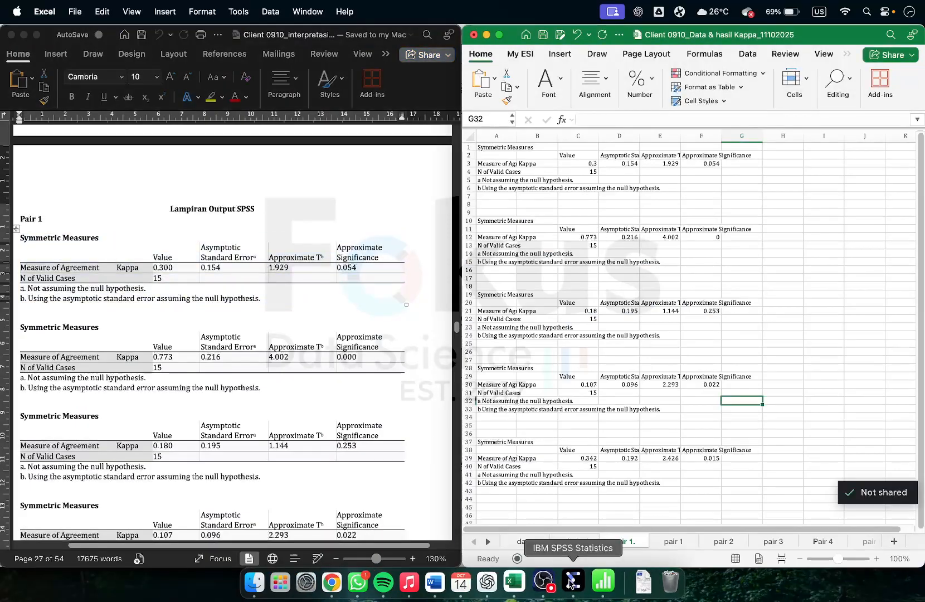
click(574, 542)
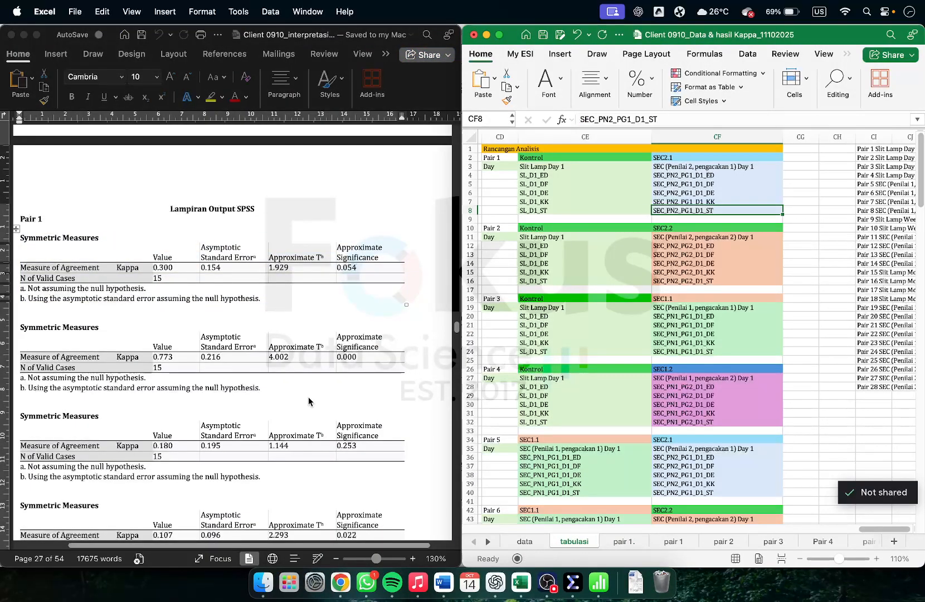
Step: Match the first two Pair 1 Symmetric Measures tables in Word with the ED and DF variable pairs in the tabulasi sheet
click(236, 294)
click(189, 253)
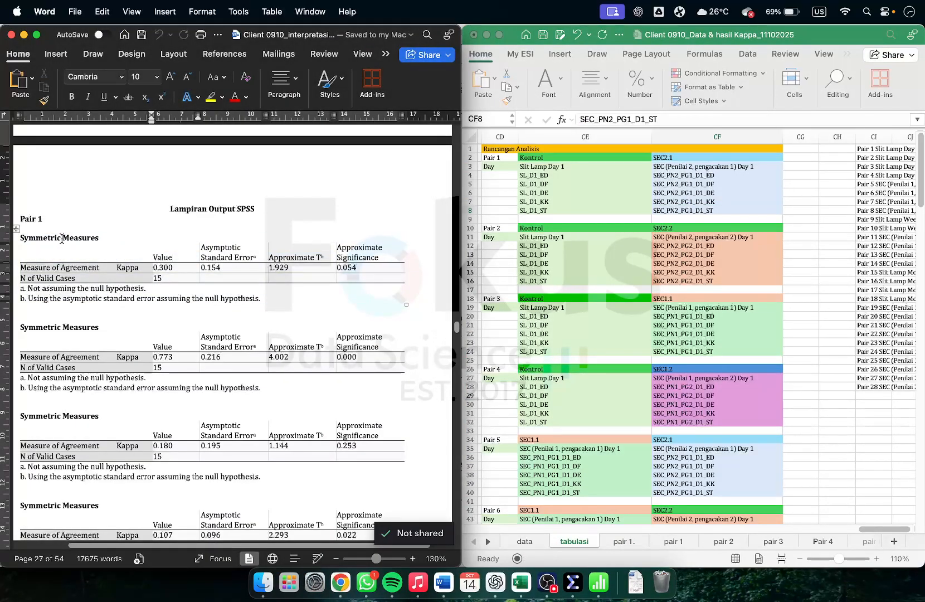
drag(62, 237, 343, 291)
click(517, 167)
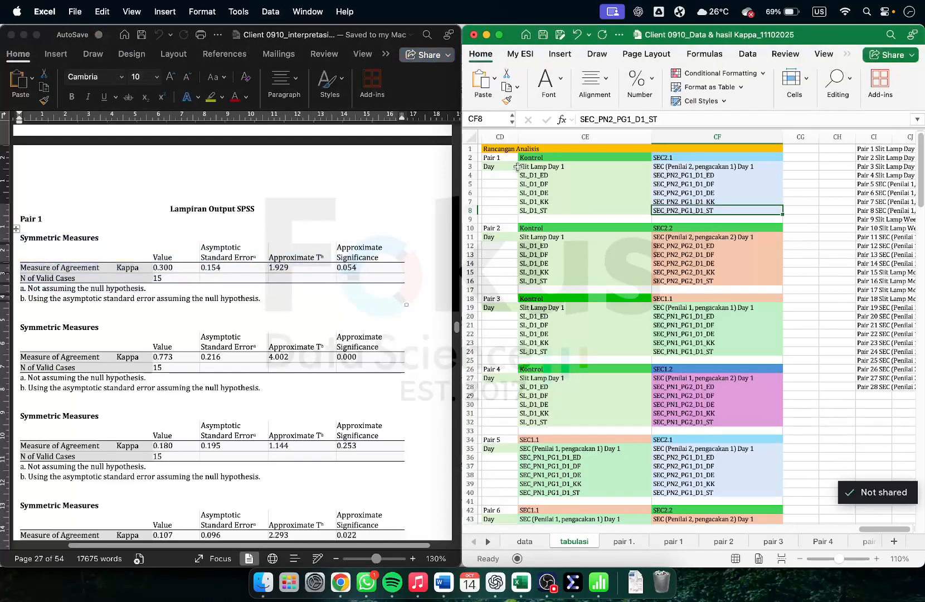
drag(532, 175, 705, 178)
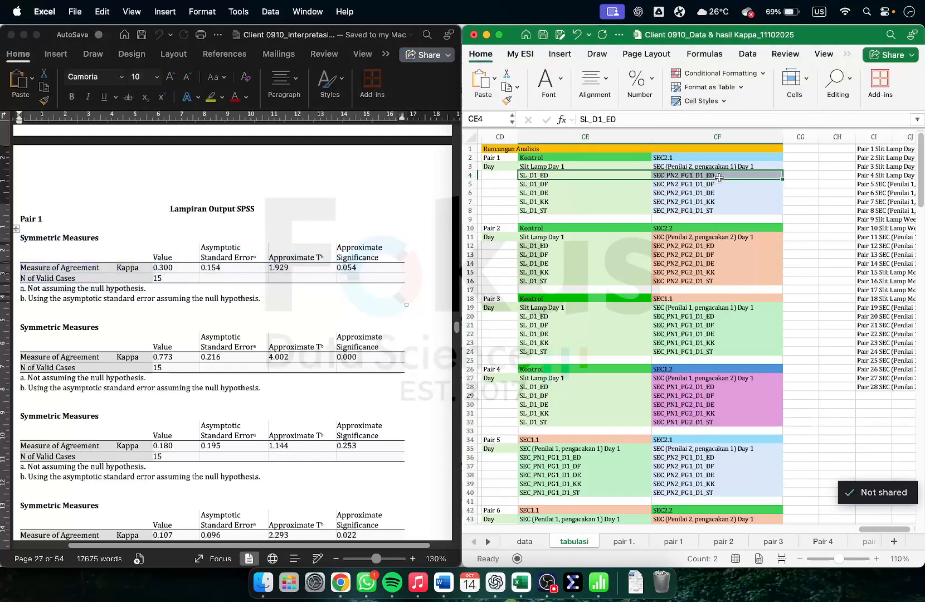
click(92, 341)
click(82, 327)
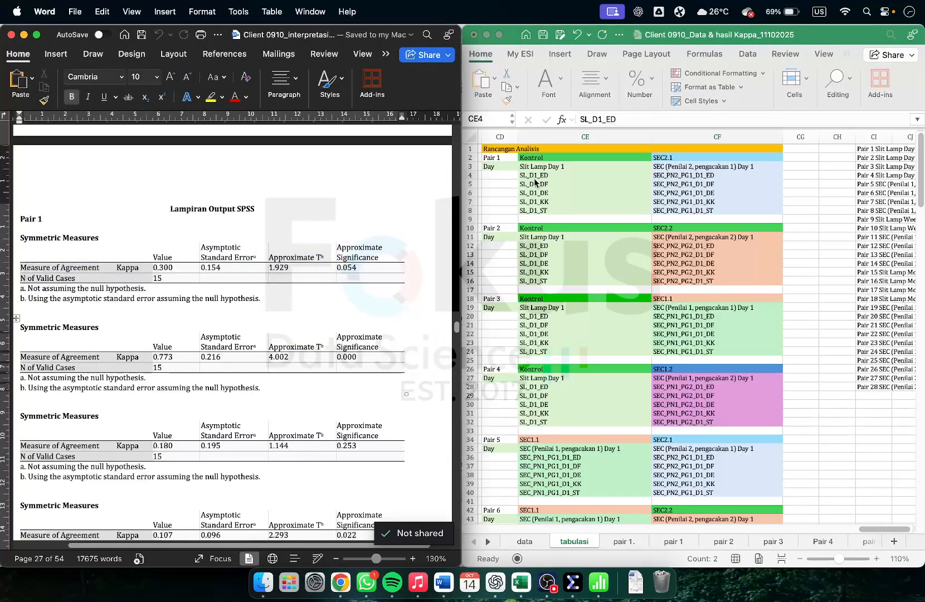
click(535, 184)
drag(534, 184, 702, 184)
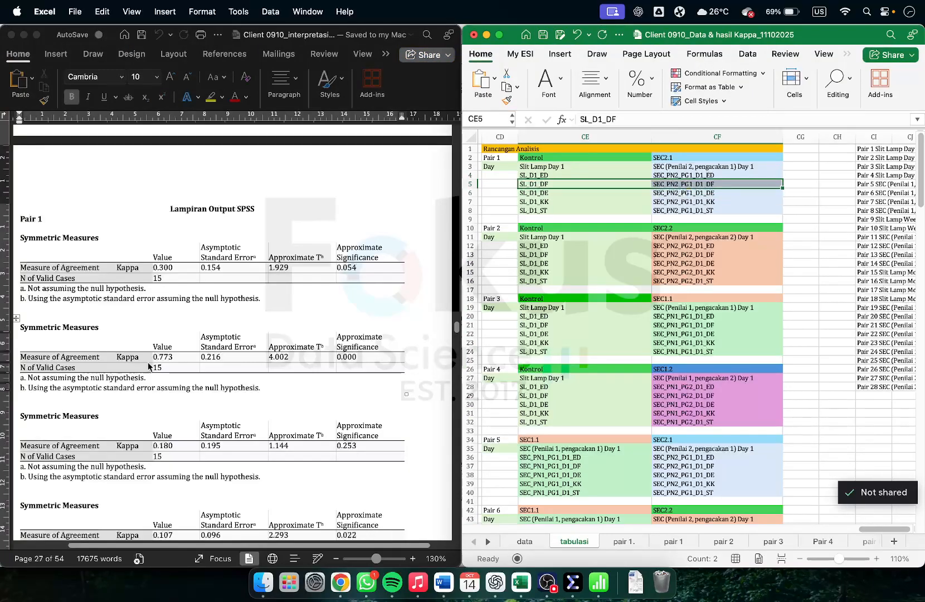
Step: Match the third and fourth Pair 1 Symmetric Measures tables in Word with the DE and KK variable pairs in tabulasi
click(95, 419)
click(584, 197)
drag(554, 193, 702, 193)
click(138, 419)
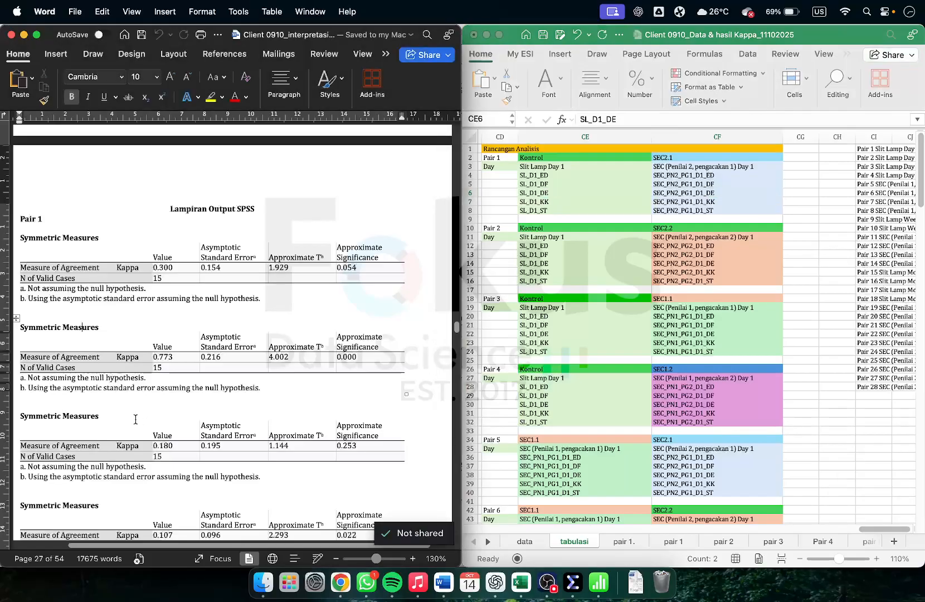
scroll(136, 419, down, 3)
click(96, 421)
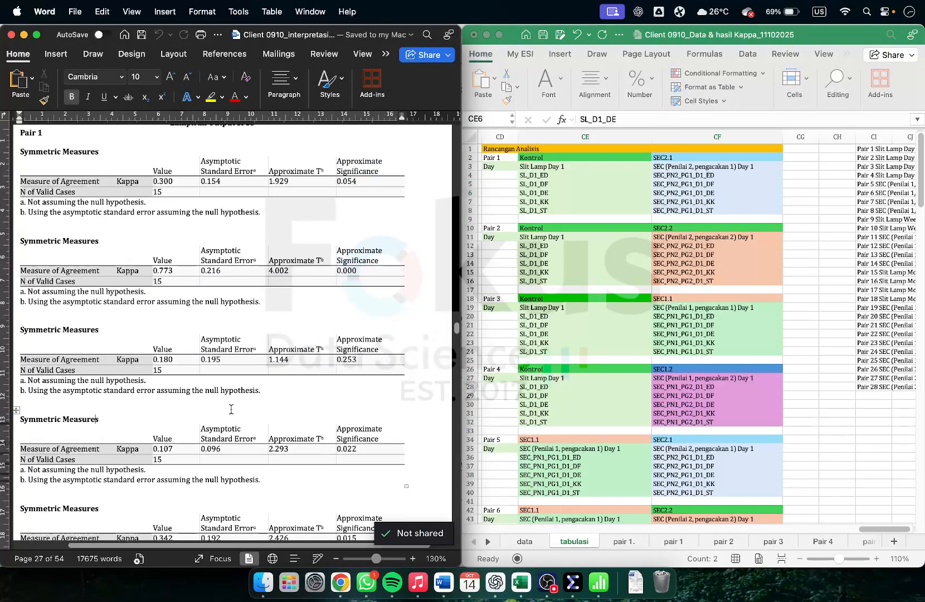
click(549, 188)
drag(543, 202, 691, 202)
Step: Match the fifth Pair 1 Symmetric Measures table in Word with the SL_D1_ST and SEC_PN2_PG1_D1_ST variable pair in tabulasi
scroll(263, 368, down, 7)
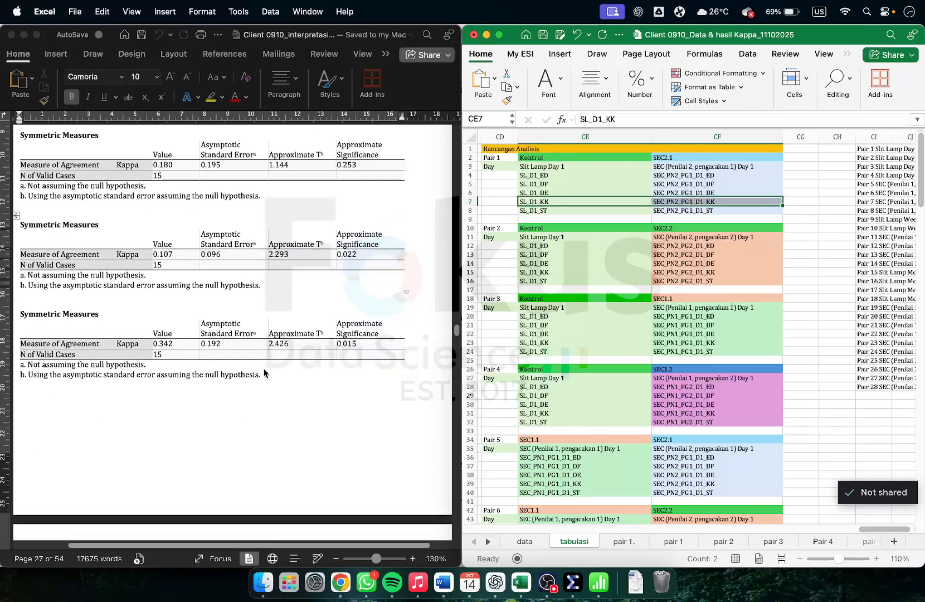
click(195, 354)
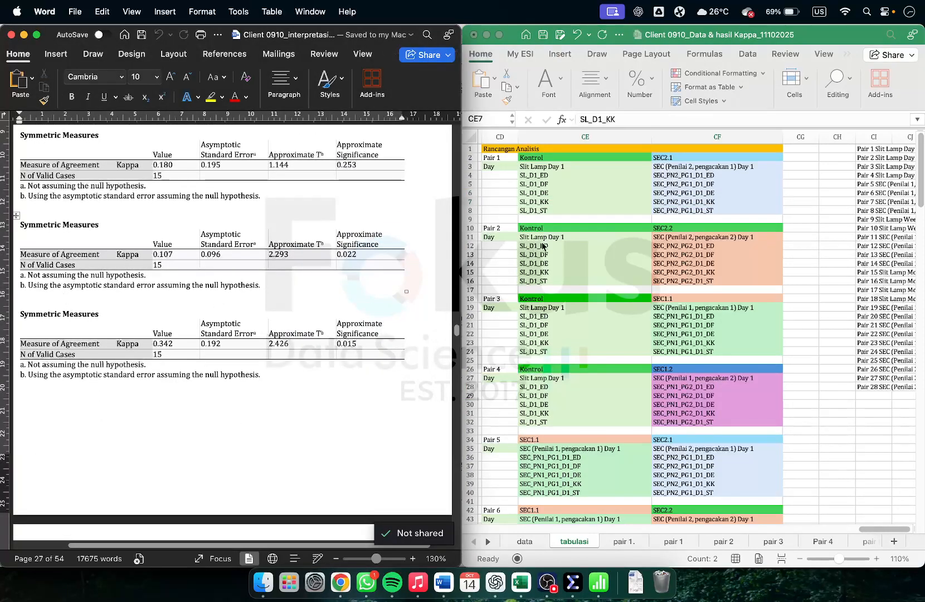
click(546, 216)
drag(546, 213, 706, 212)
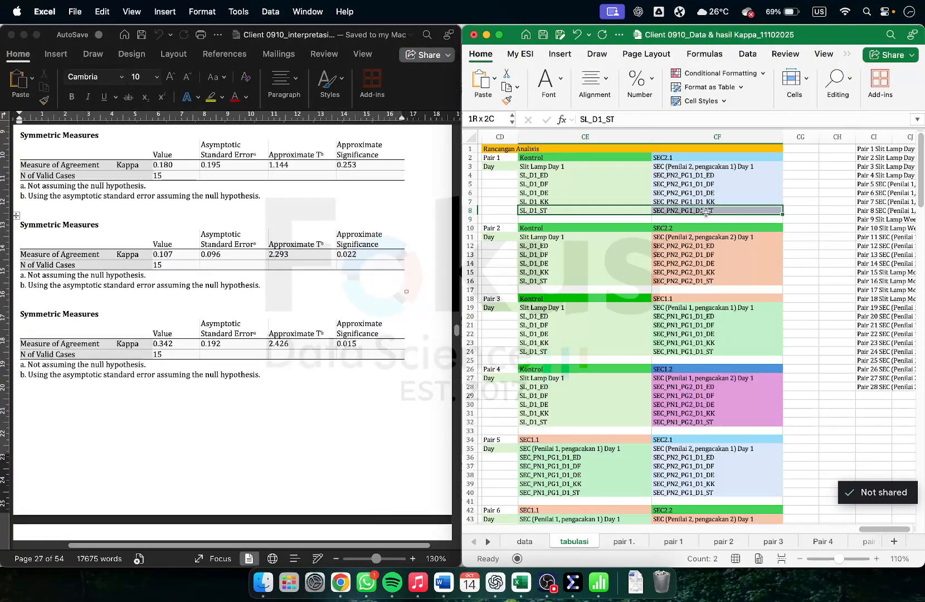
Step: Review all Pair 1 Symmetric Measures tables in the Word appendix against the Pair 1 SL_D1 and SEC_PN2_PG1_D1 variables in tabulasi
scroll(216, 357, down, 10)
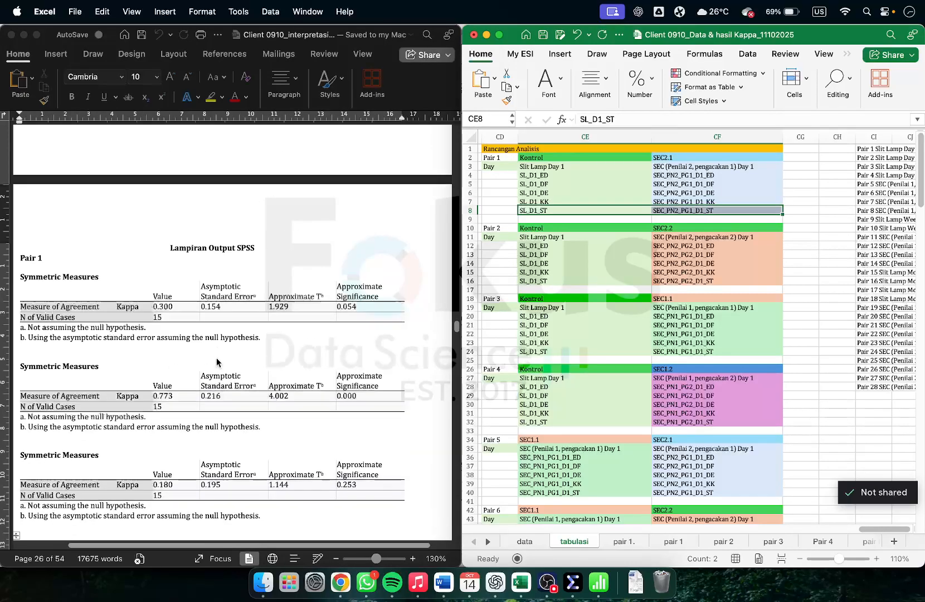
scroll(132, 297, up, 15)
scroll(145, 287, up, 3)
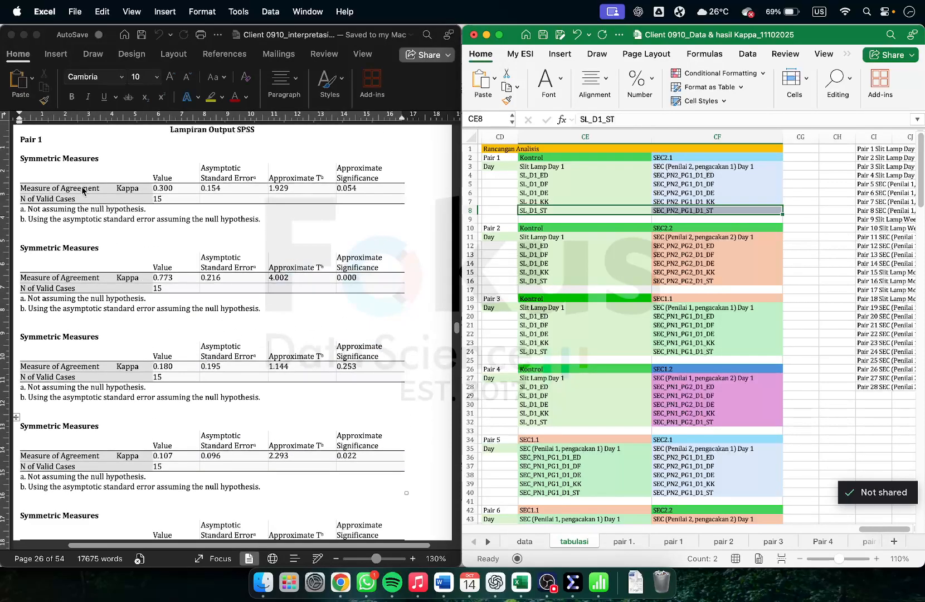
click(501, 204)
drag(531, 177, 719, 211)
scroll(256, 306, down, 10)
scroll(256, 306, down, 5)
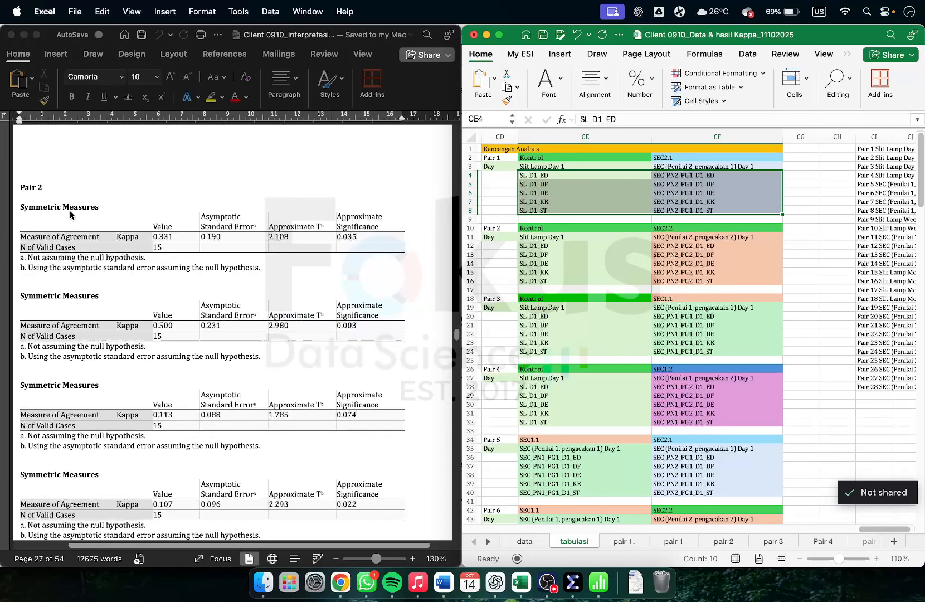
Step: Compare the Pair 2 block in tabulasi with its Symmetric Measures tables in Word, and return to the start of the SPSS appendix
drag(548, 233, 721, 273)
scroll(210, 434, up, 15)
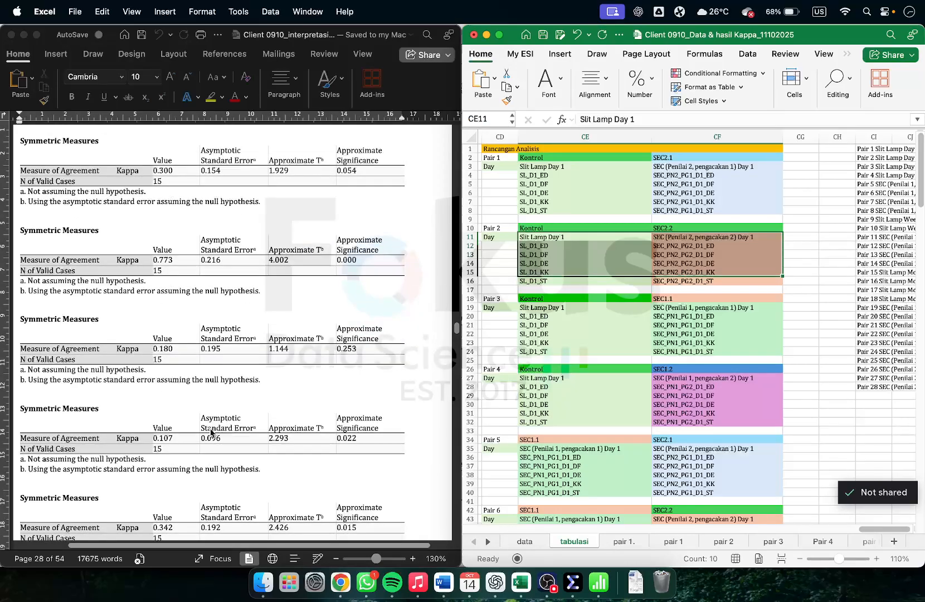
scroll(215, 389, down, 3)
scroll(208, 252, up, 5)
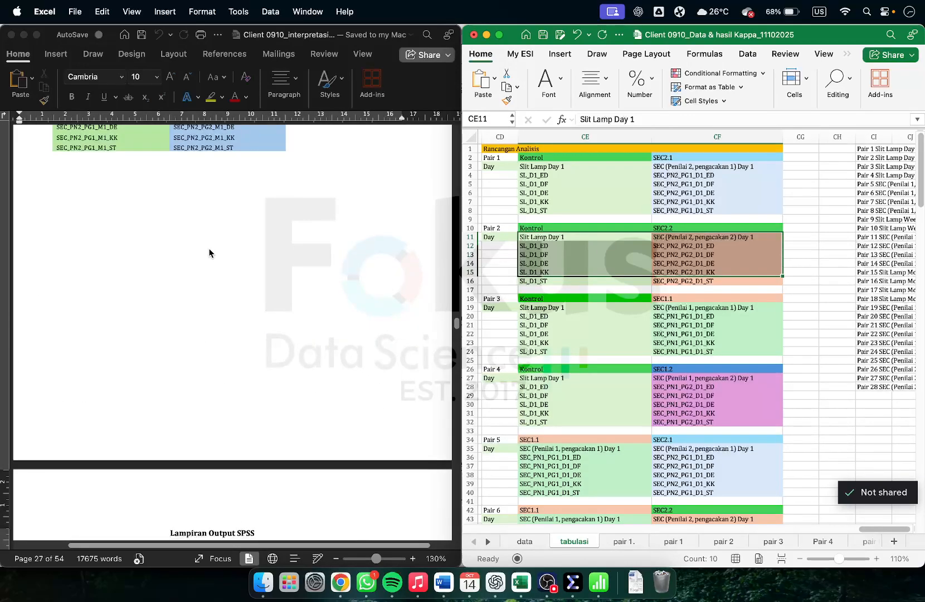
scroll(208, 251, down, 5)
Step: Show the workbook's "pair 1." sheet and compare its Symmetric Measures tables with the Pair 1 section in Word
click(622, 541)
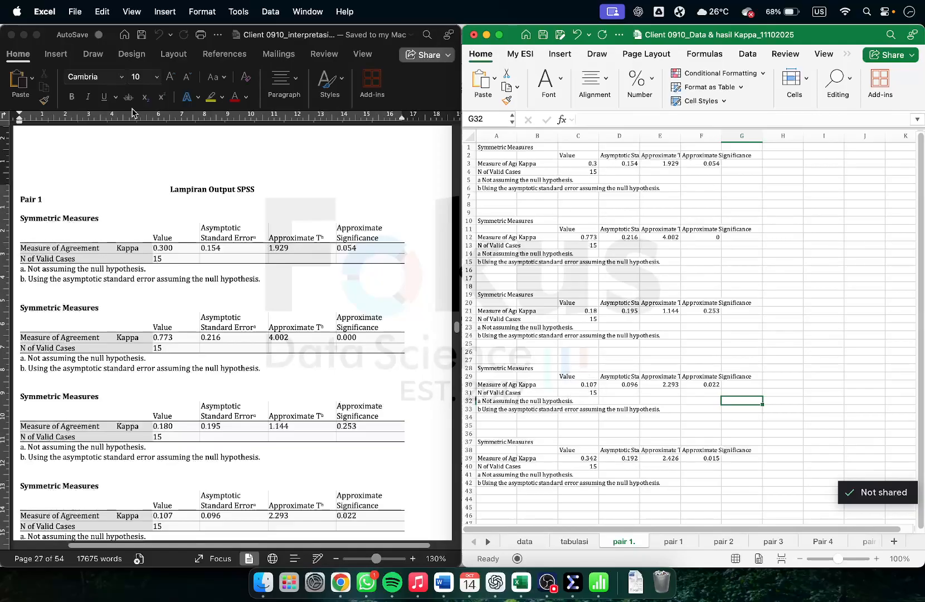
click(116, 173)
scroll(115, 223, down, 5)
scroll(141, 281, up, 8)
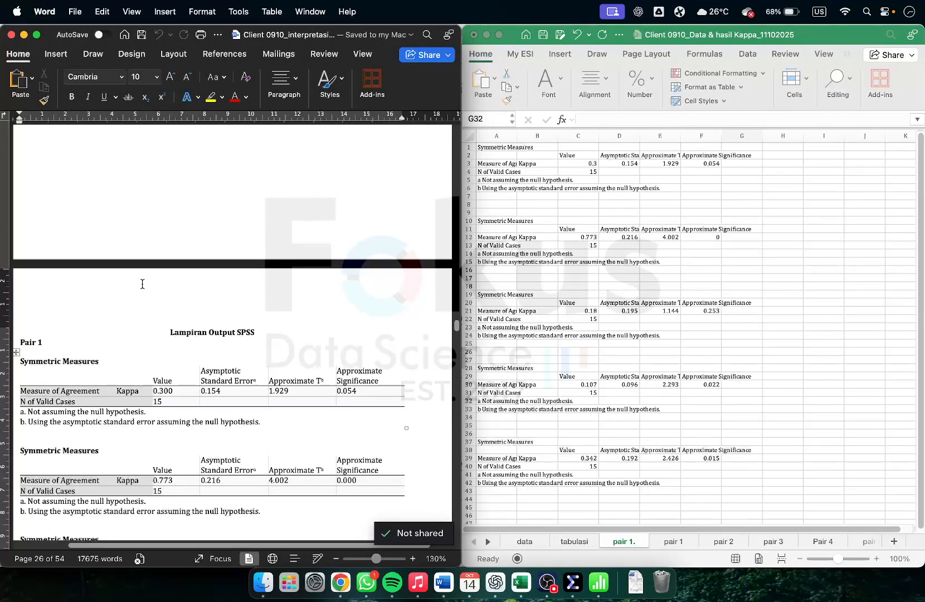
scroll(140, 282, down, 4)
Step: Insert a page break at the end of the Word report and add a "Pair 1" line on the new page
scroll(164, 330, down, 20)
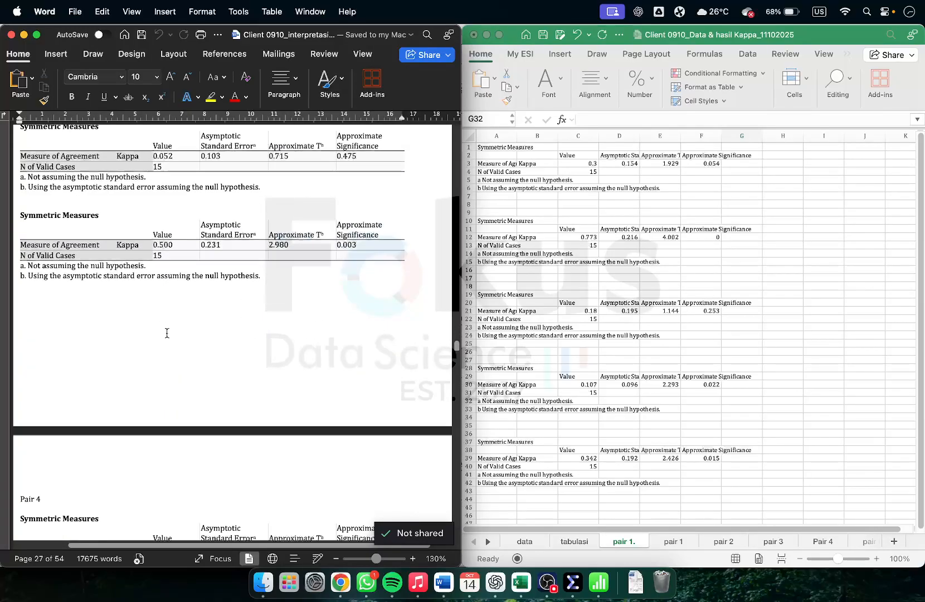
scroll(169, 338, down, 10)
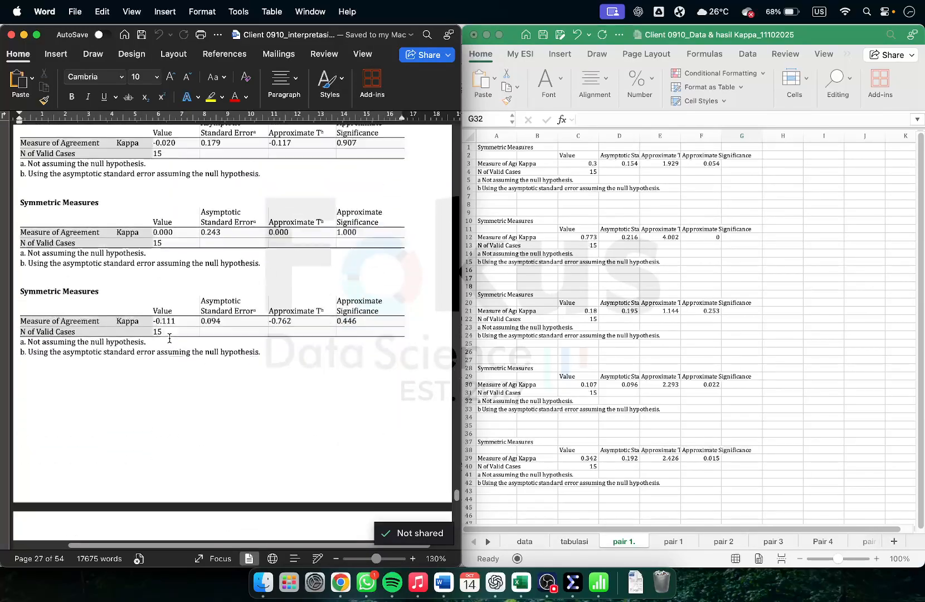
click(287, 401)
key(Return)
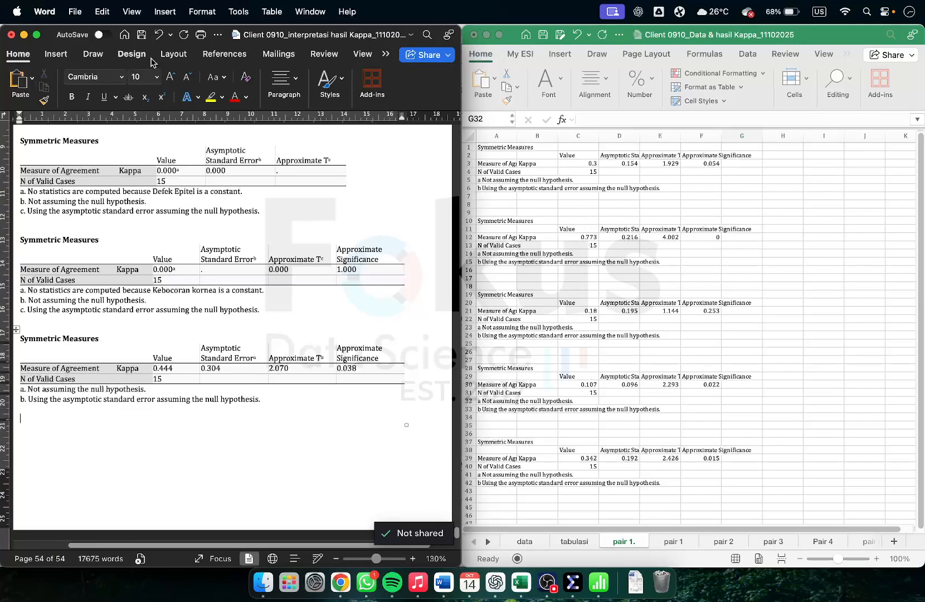
click(54, 55)
click(19, 82)
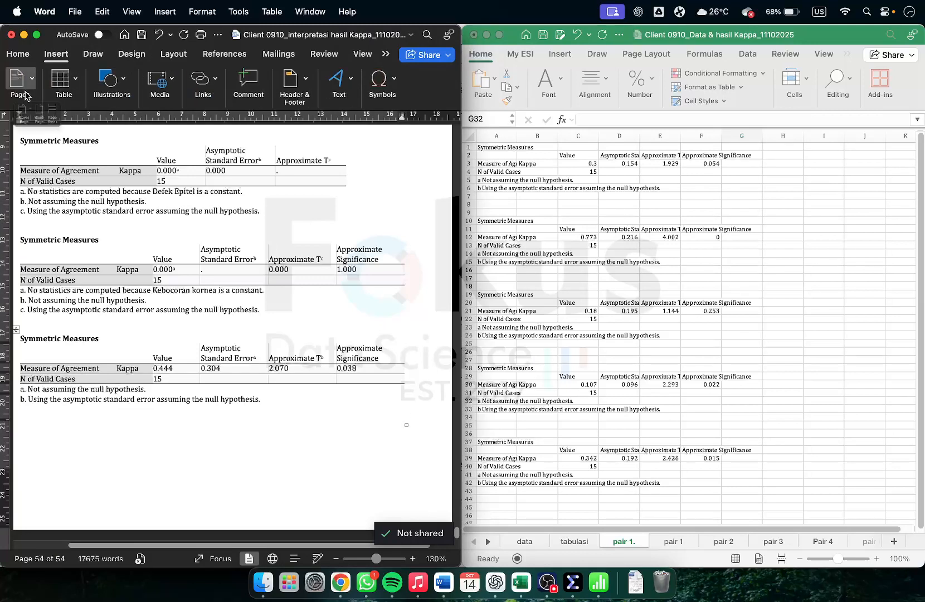
click(66, 121)
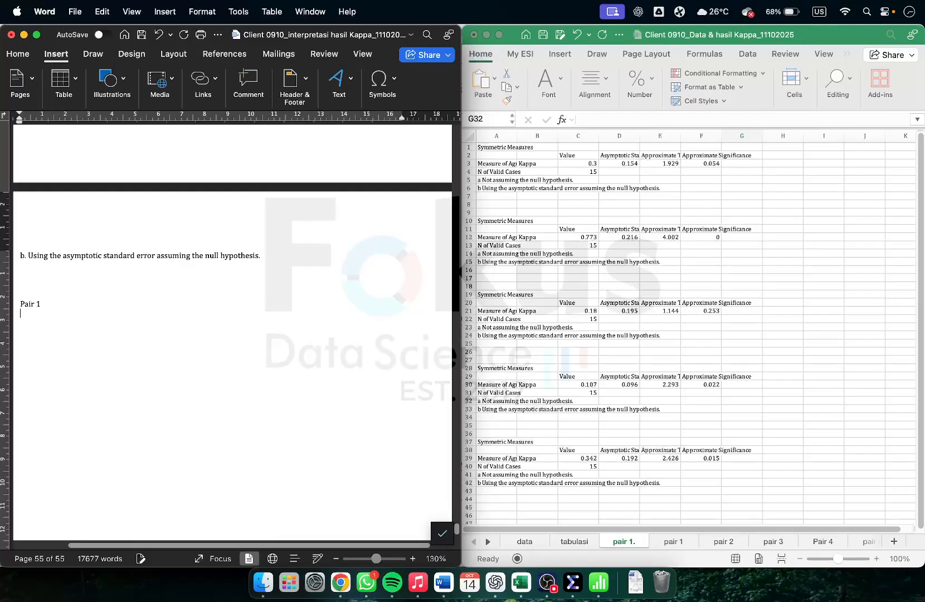
Step: Paste the copied SPSS Symmetric Measures tables beneath the new "Pair 1" line and look through them
key(super+v)
scroll(49, 297, down, 3)
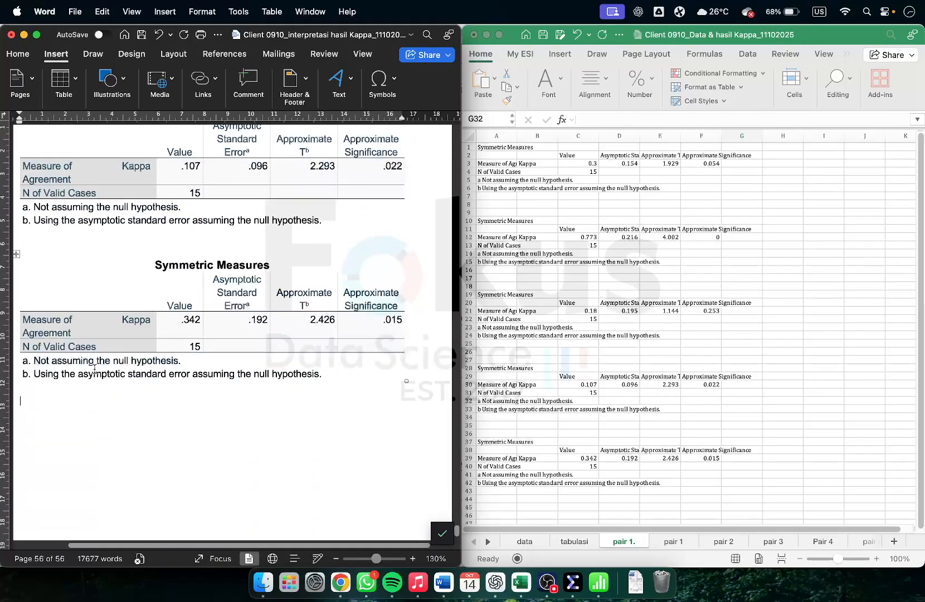
scroll(93, 368, up, 10)
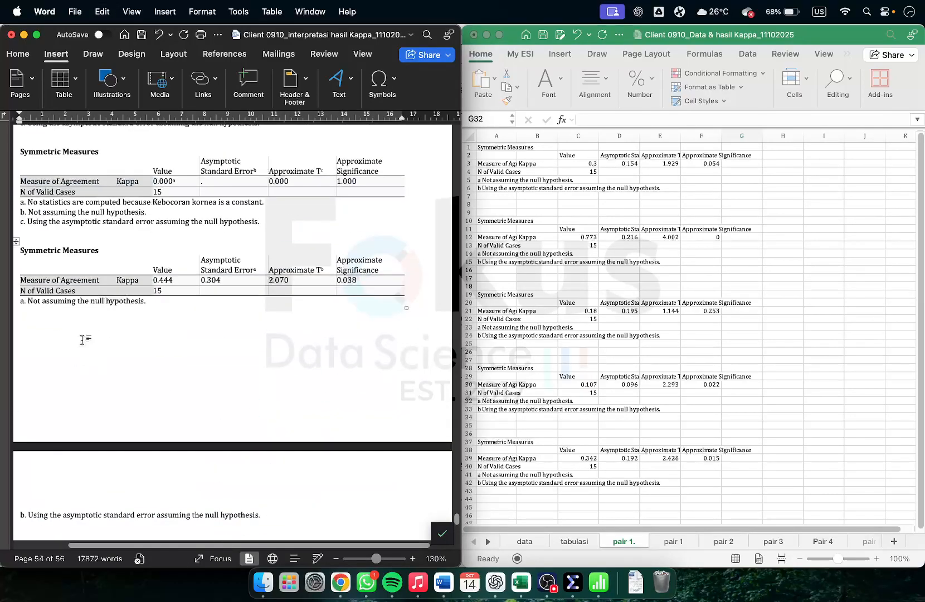
scroll(82, 339, down, 5)
Step: Minimize the Word report and show the workbook's "pair 1" sheet containing the summary table
click(564, 247)
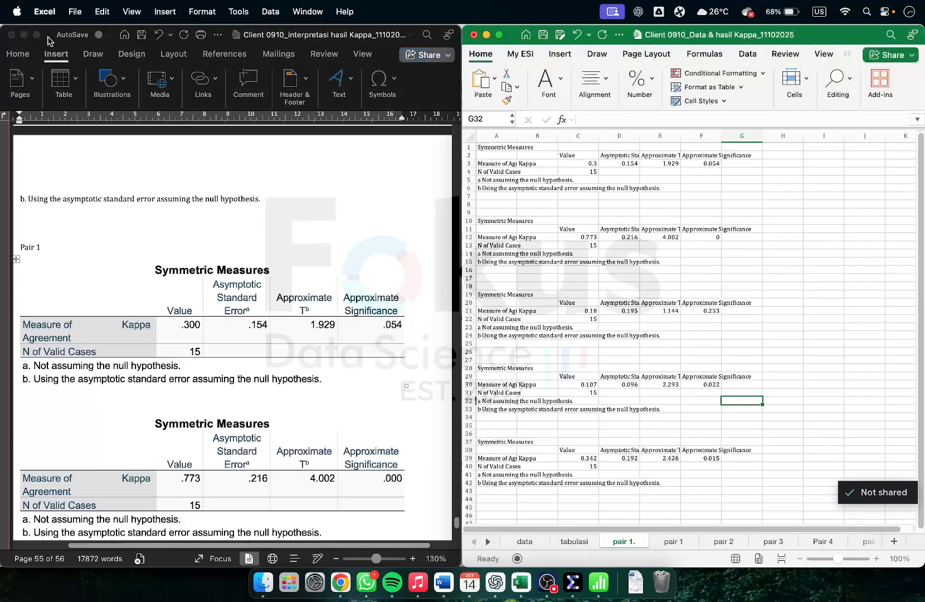
click(24, 35)
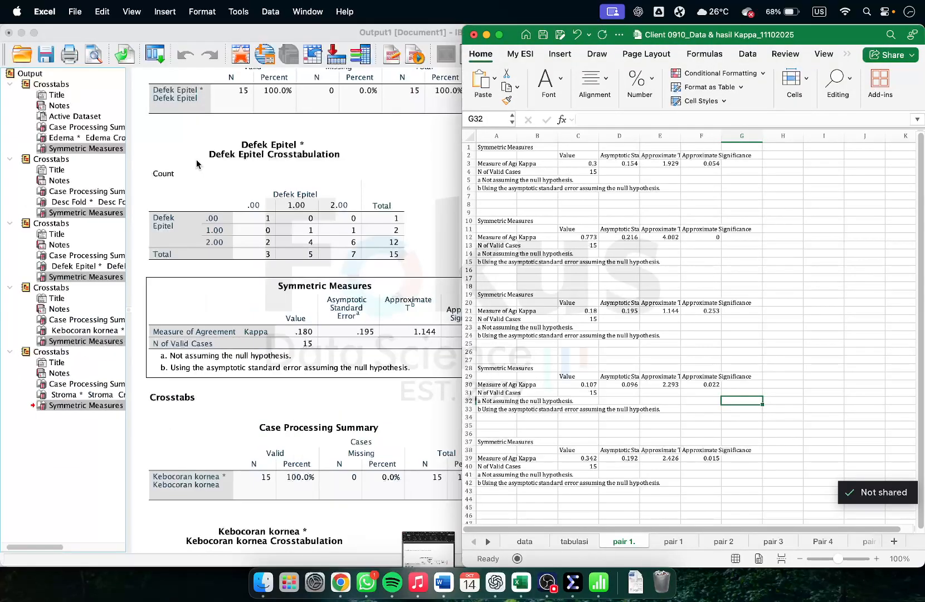
click(603, 285)
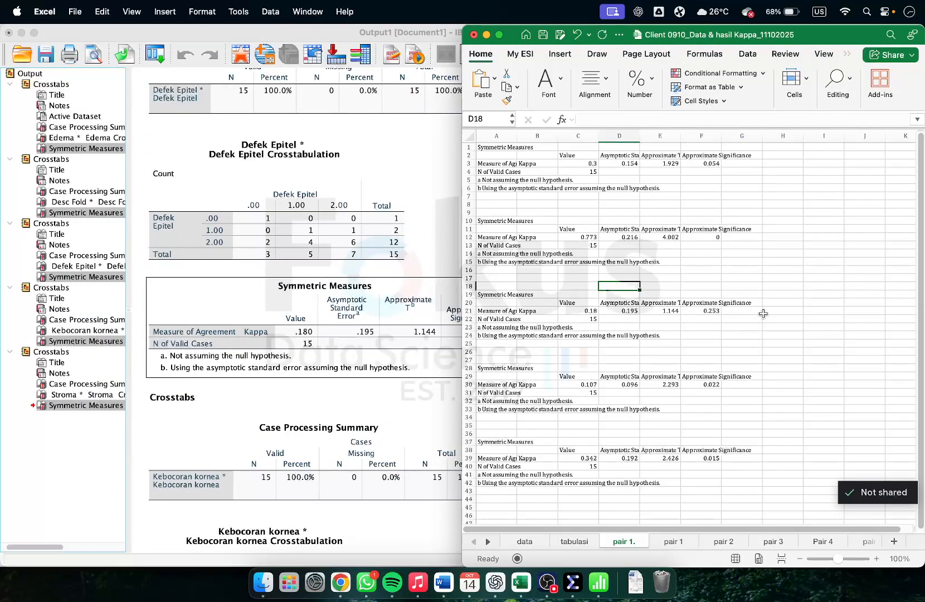
click(674, 541)
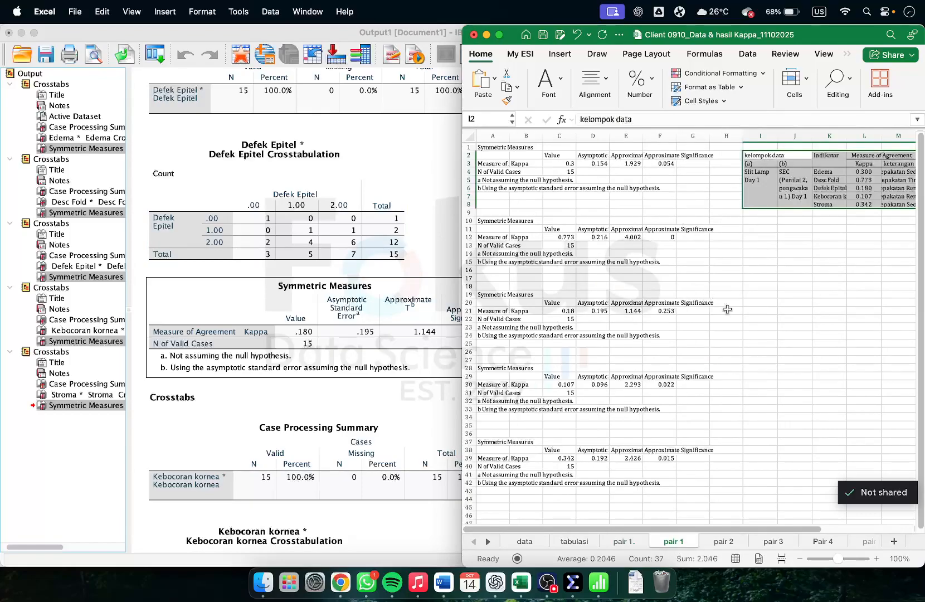
Step: Inspect the formulas behind the Desc Fold keterangan and the Edema P value in the Pair 1 summary table
scroll(727, 309, right, 5)
click(730, 268)
click(766, 180)
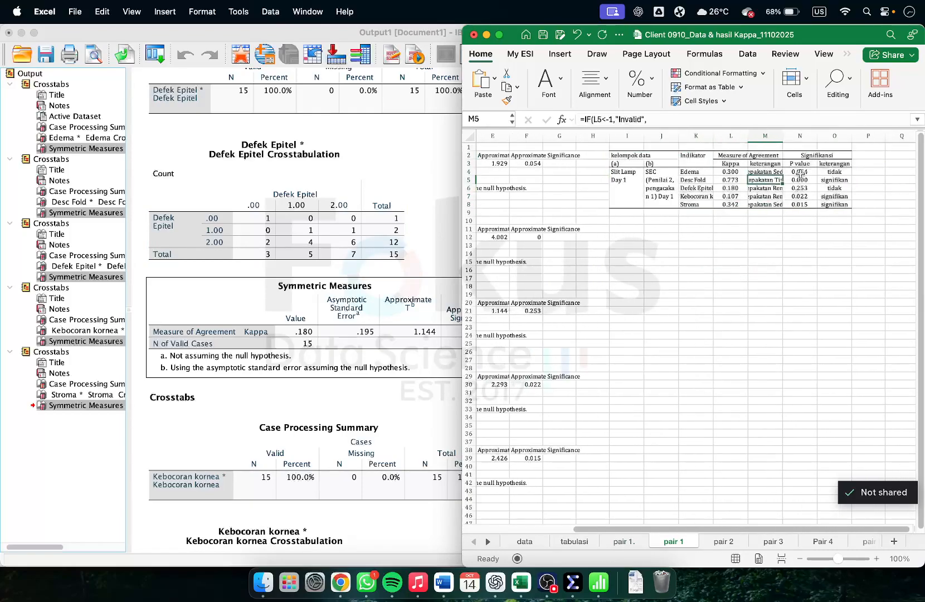
click(800, 173)
scroll(613, 207, left, 2)
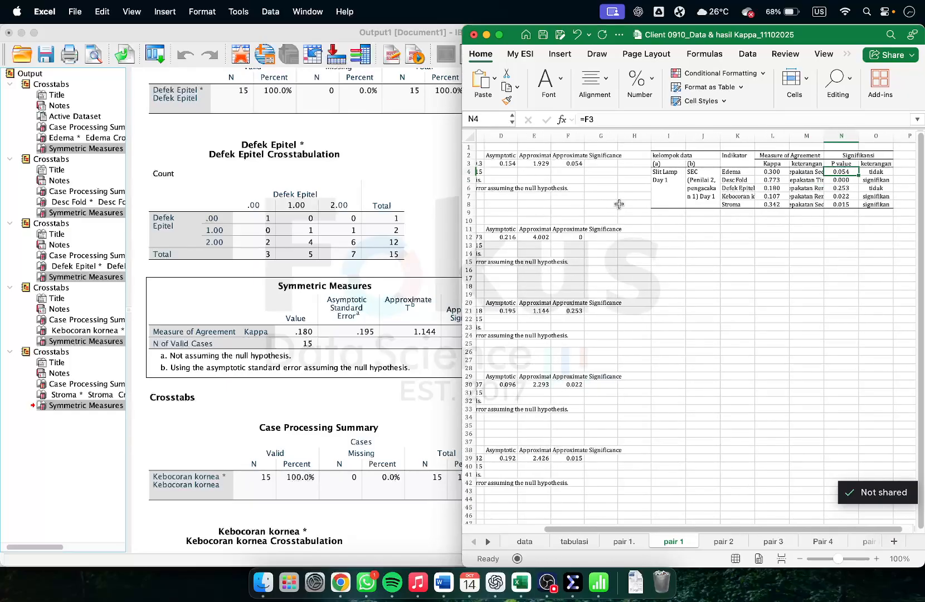
Step: Select the whole Pair 1 summary table, enlarge the sheet view to 120%, and compare the summary with its source tables
drag(690, 155, 886, 205)
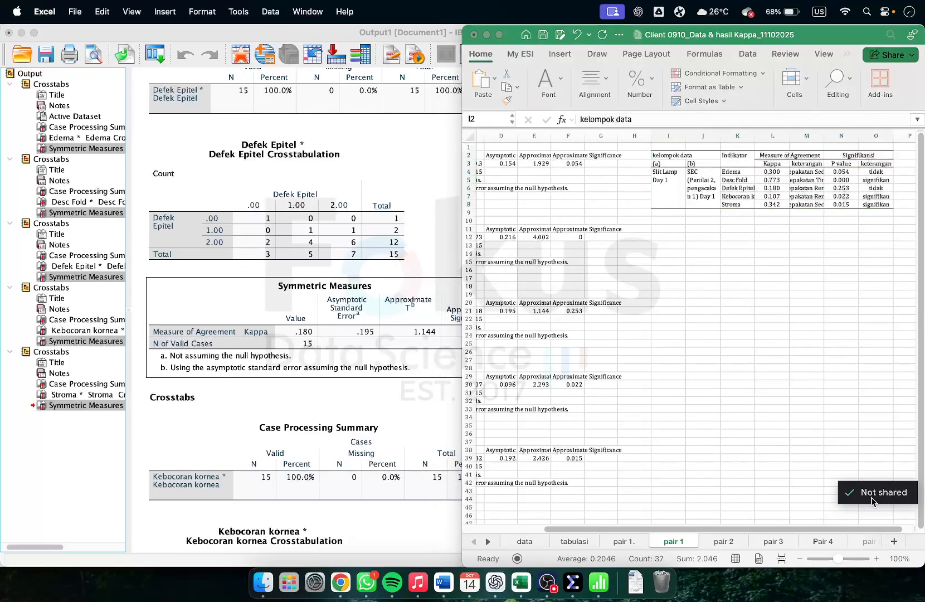
click(877, 559)
click(878, 559)
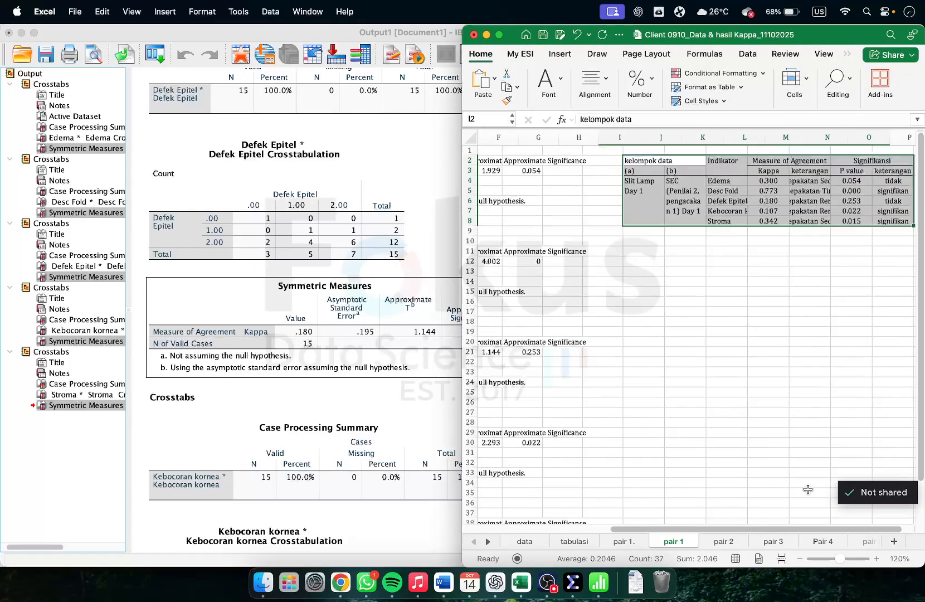
scroll(724, 390, right, 1)
click(661, 307)
scroll(662, 306, left, 5)
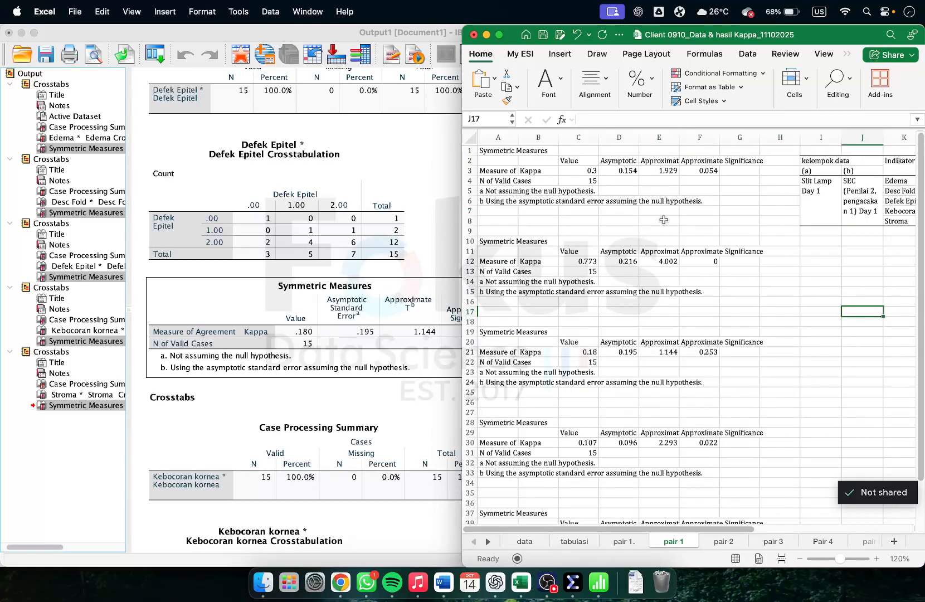
scroll(590, 242, right, 6)
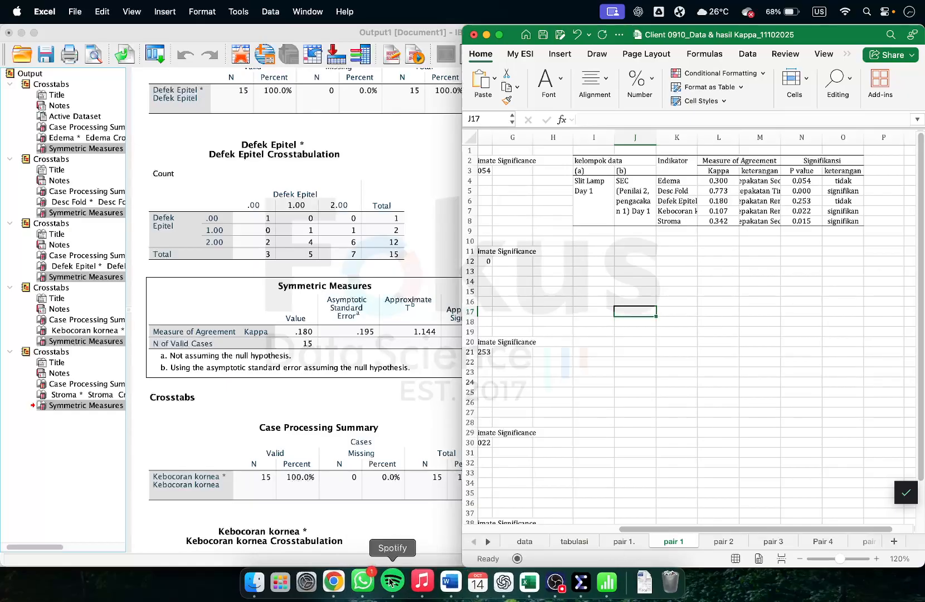
Step: Minimize and restore the Excel workbook, and show its tabulasi sheet
click(486, 35)
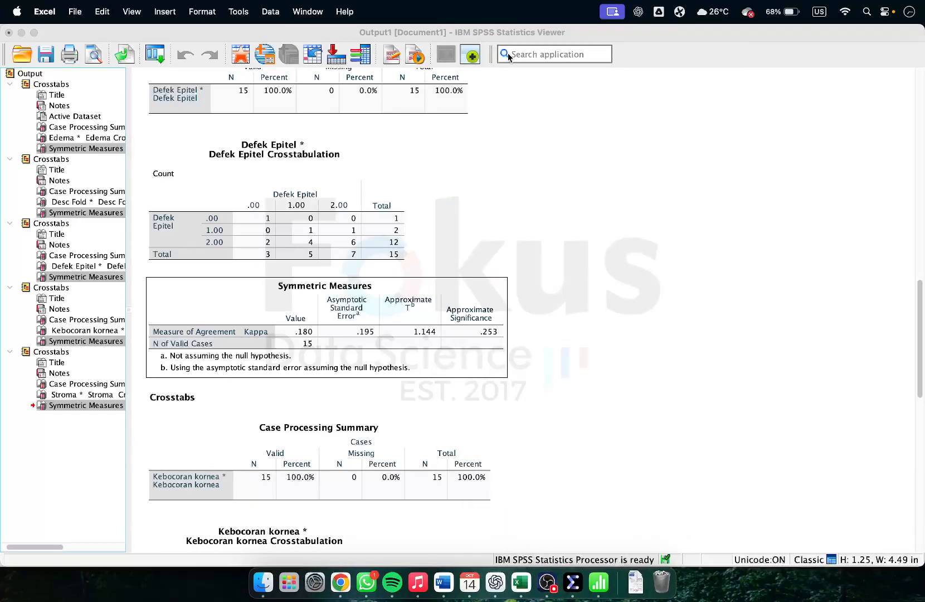
click(521, 582)
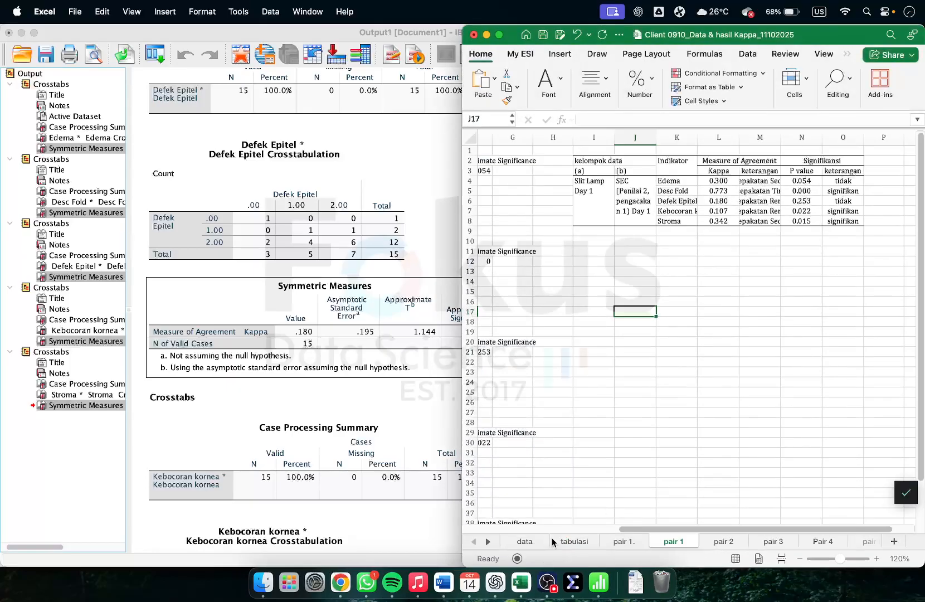
click(537, 540)
click(574, 541)
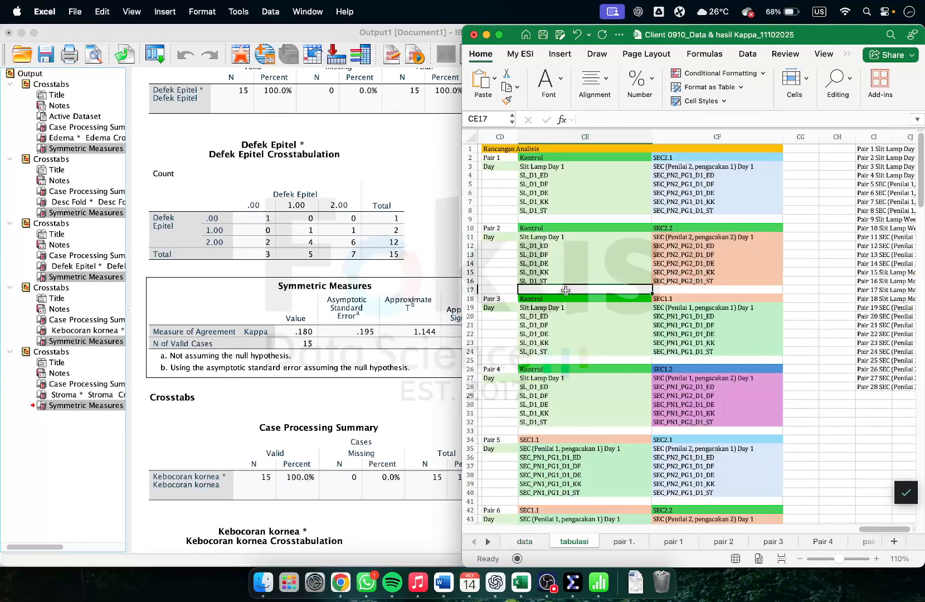
Step: Go through the Pair 2 variable pairs to be analysed in tabulasi, starting with ED, and move on to Pair 3's SL_D1_ED
drag(531, 225, 682, 277)
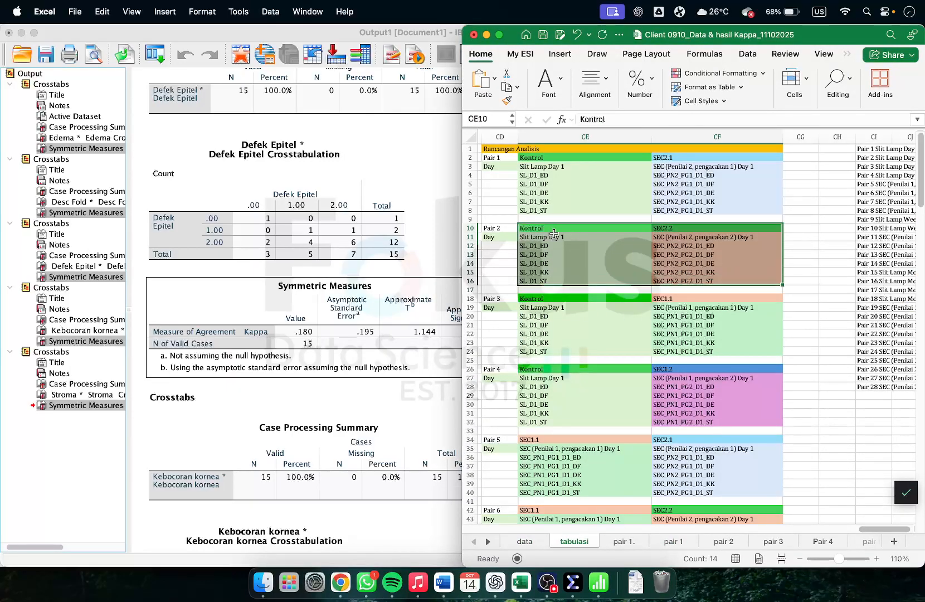
click(553, 245)
click(672, 247)
click(572, 255)
click(685, 262)
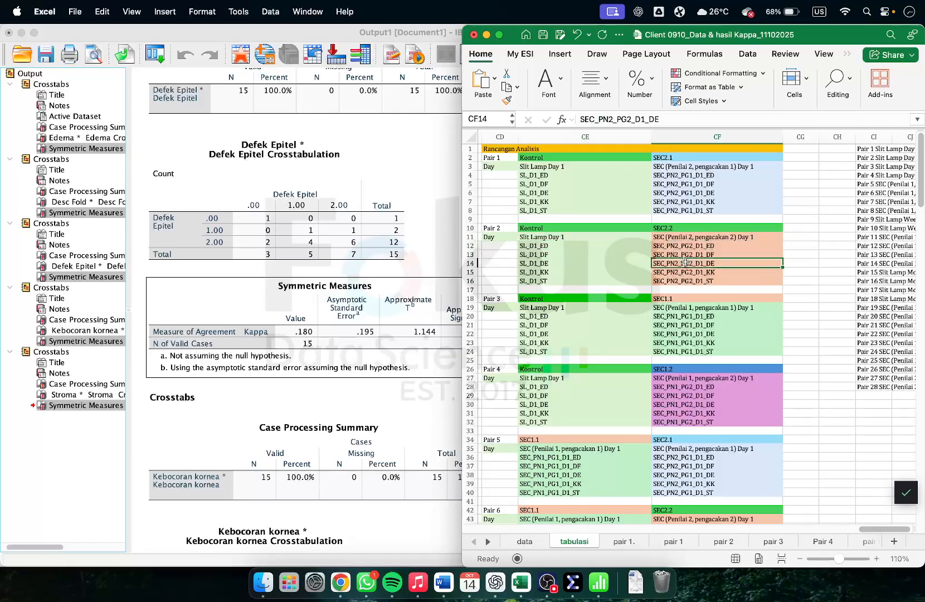
click(508, 225)
click(551, 316)
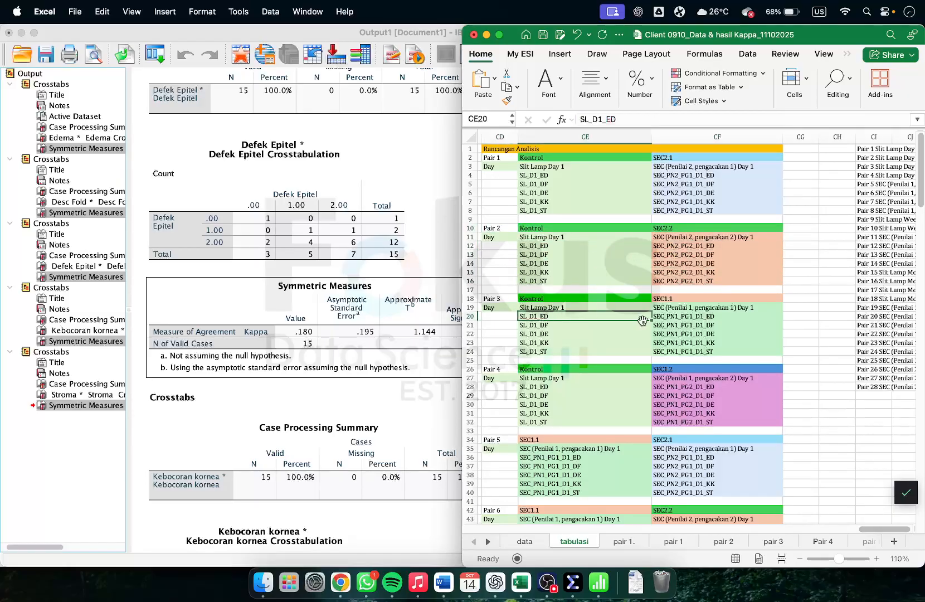